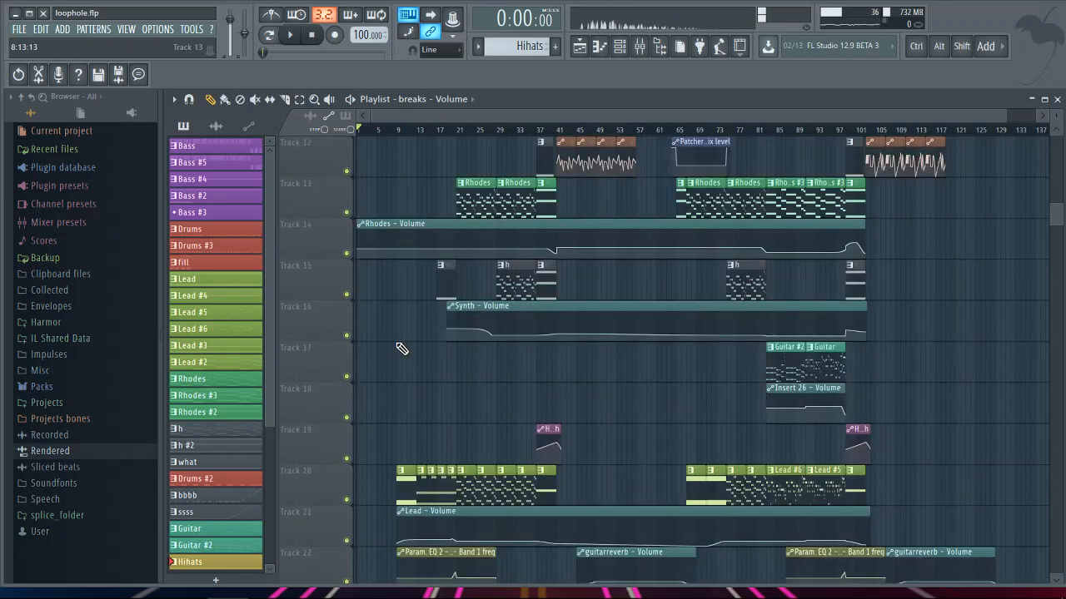
# Step: Solo the guitar samples on track 23 together with automation tracks 24 to 27, and play them from the song's start
pyautogui.scroll(-7, 395, 335)
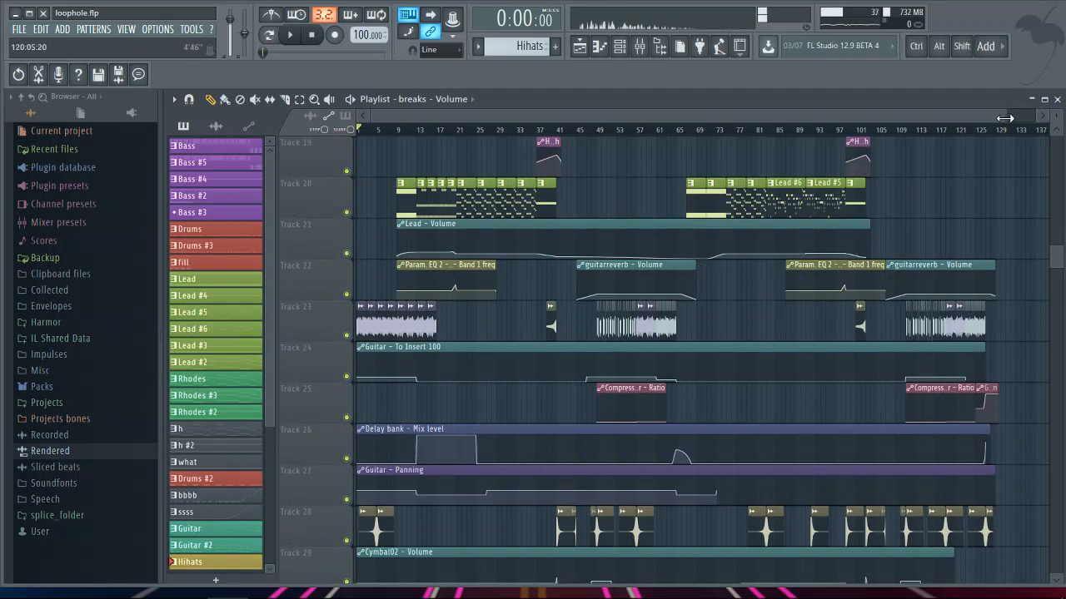
pyautogui.moveTo(1005, 118); pyautogui.dragTo(476, 206)
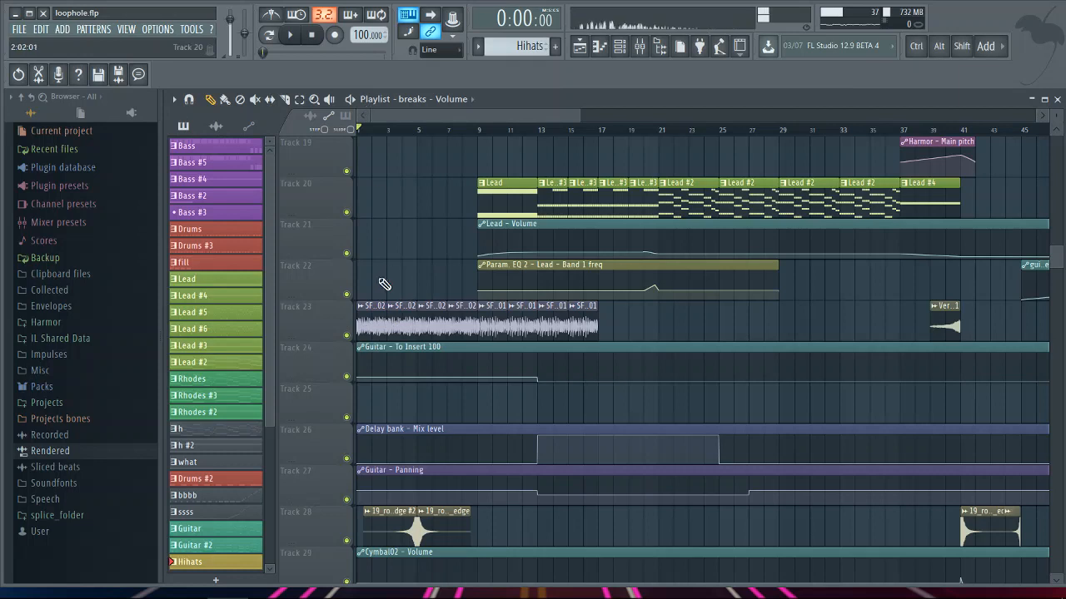
pyautogui.rightClick(348, 336)
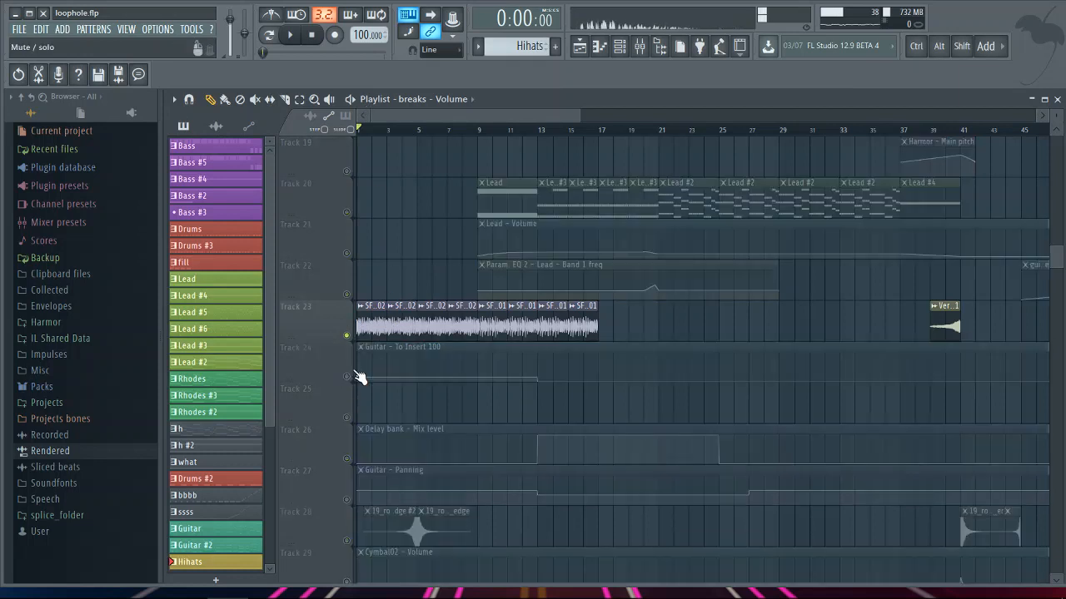
pyautogui.click(348, 376)
pyautogui.click(346, 458)
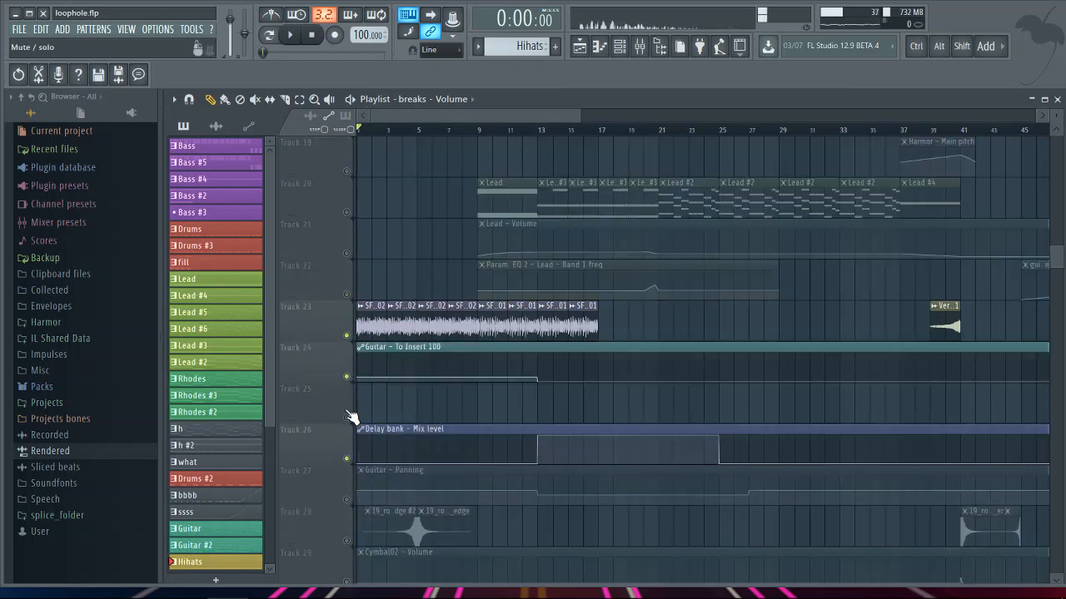
pyautogui.click(346, 417)
pyautogui.click(347, 501)
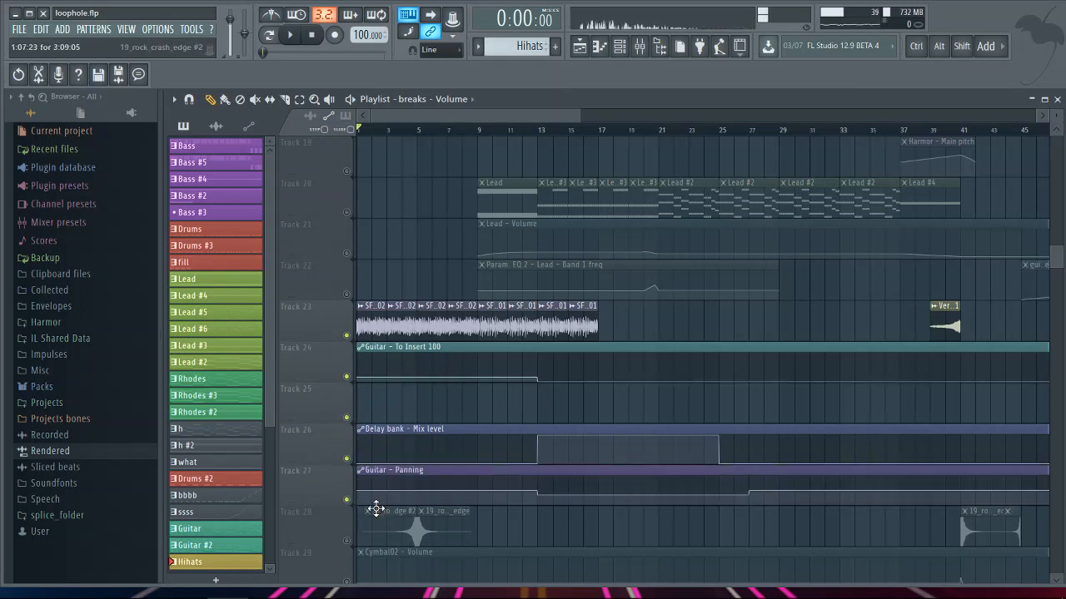
pyautogui.press('space')
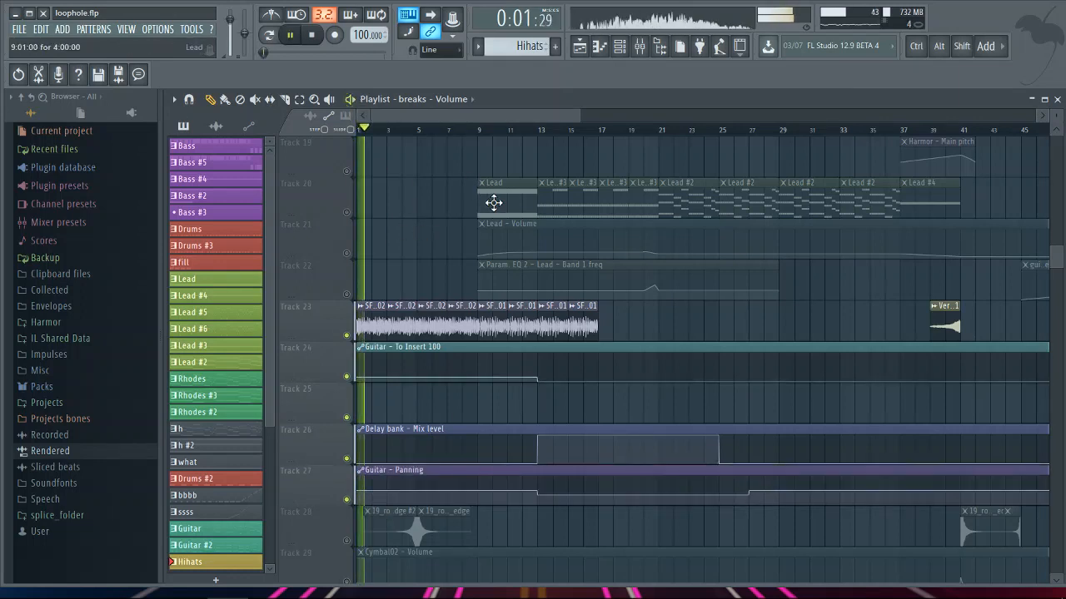
pyautogui.click(350, 100)
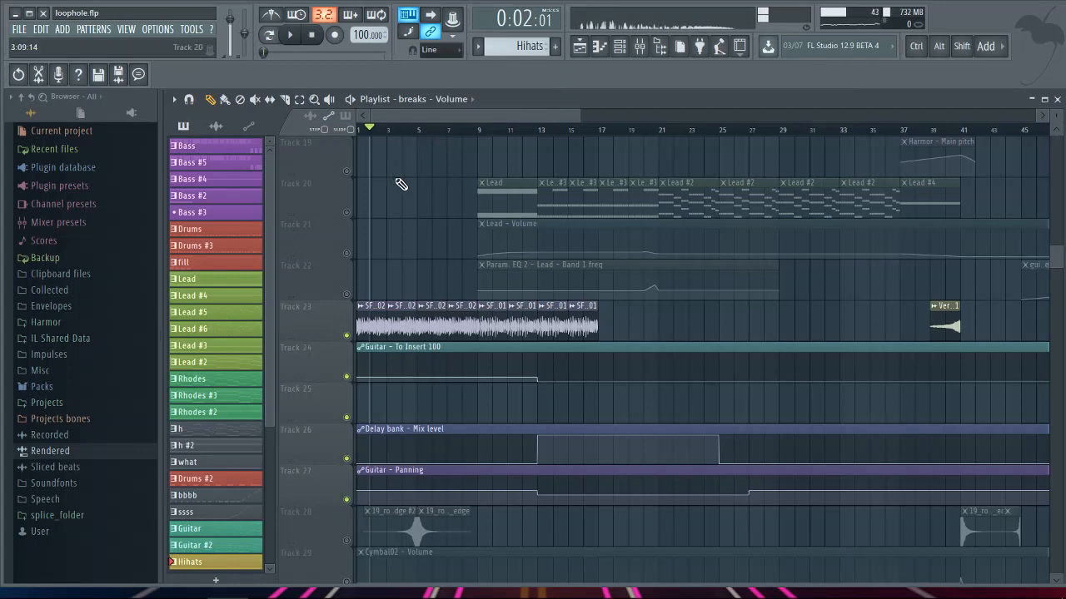
# Step: Unmute track 35 with the iZotope Vinyl mix level automation and place the playhead at bar 18
pyautogui.moveTo(411, 133); pyautogui.dragTo(581, 123)
pyautogui.scroll(-10, 591, 311)
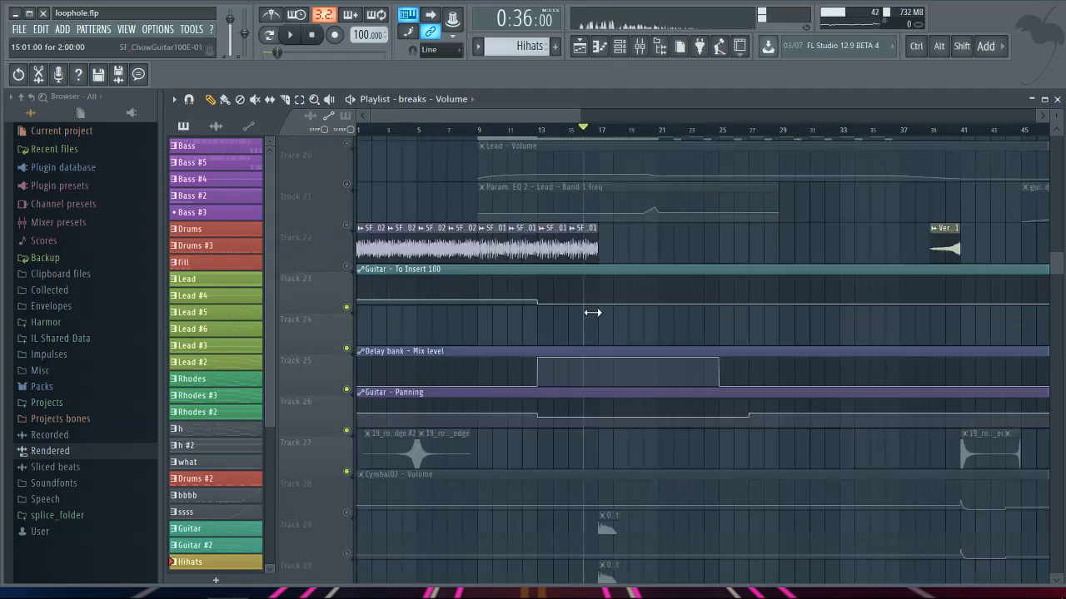
pyautogui.click(349, 419)
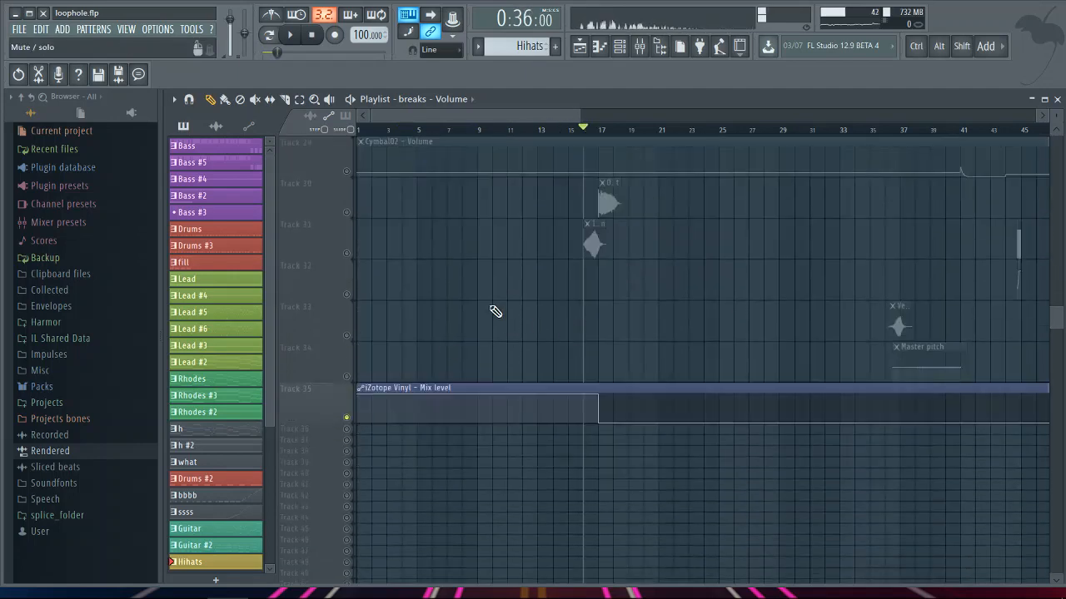
pyautogui.click(613, 128)
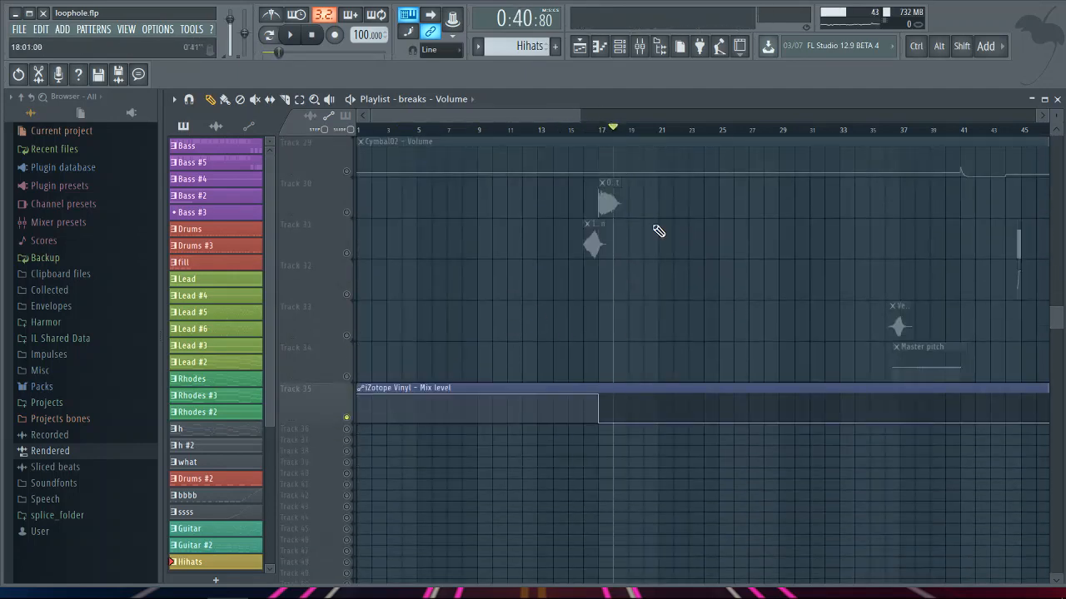
# Step: Place the playhead at bar 13 and restore all tracks by clearing the solo state using track 23
pyautogui.scroll(11, 658, 231)
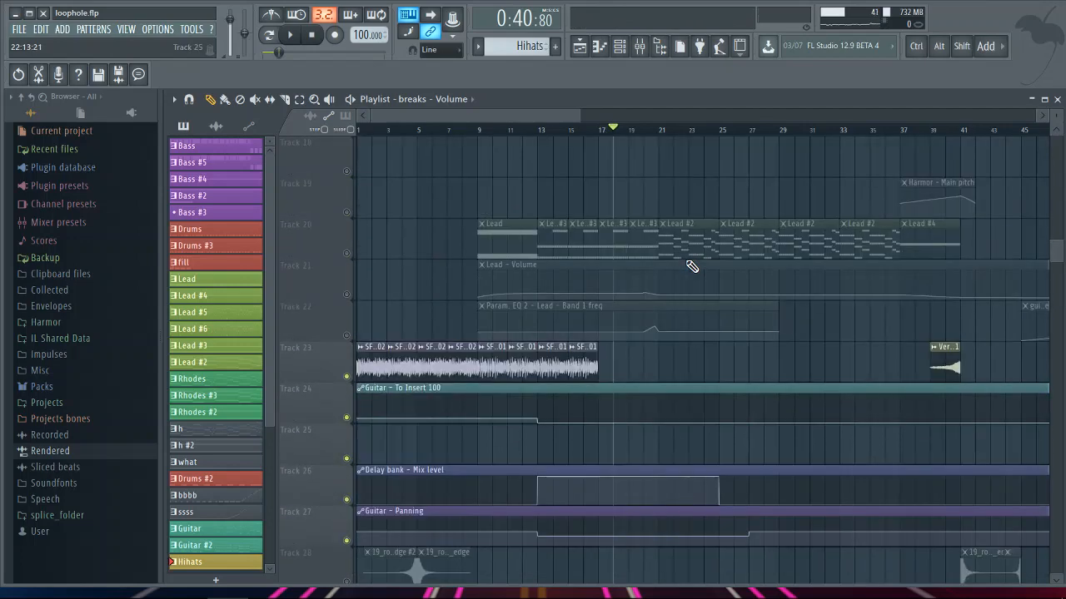
pyautogui.scroll(-1, 691, 267)
pyautogui.moveTo(474, 135); pyautogui.dragTo(542, 131)
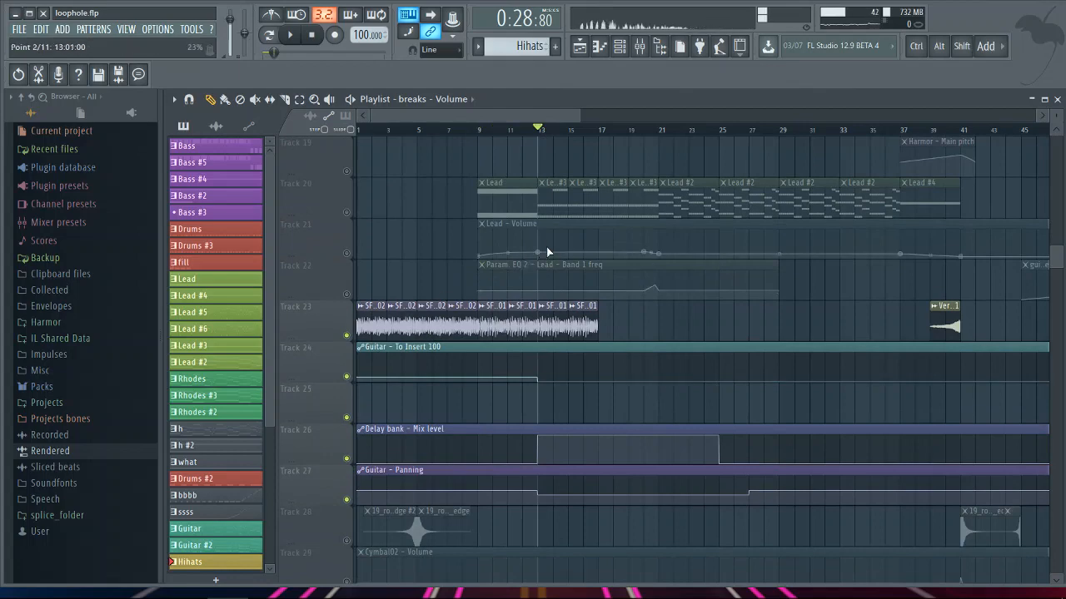
pyautogui.scroll(8, 554, 248)
pyautogui.scroll(-7, 554, 248)
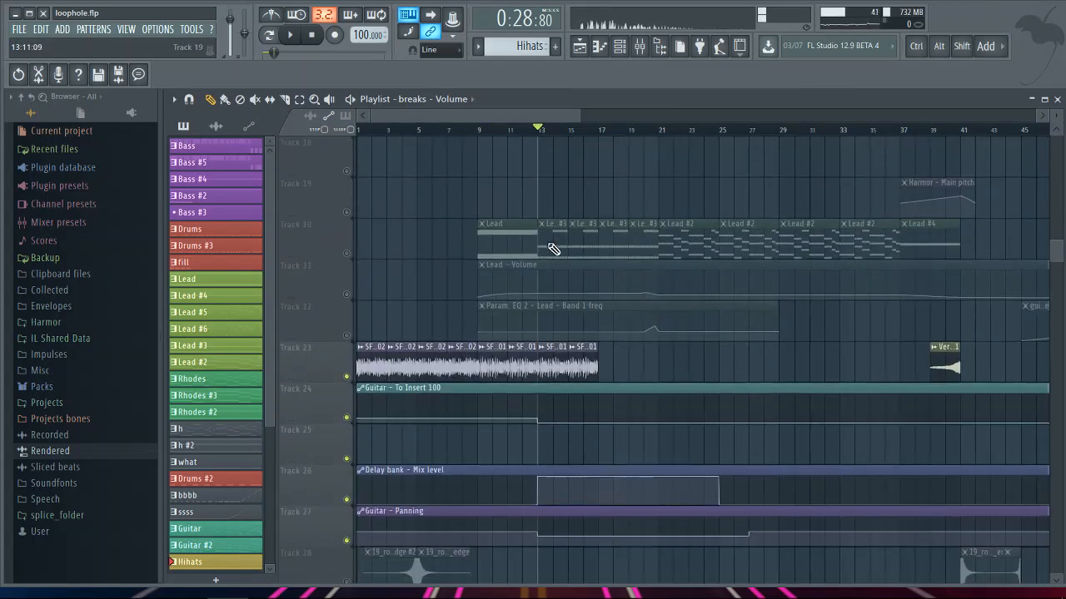
pyautogui.rightClick(347, 377)
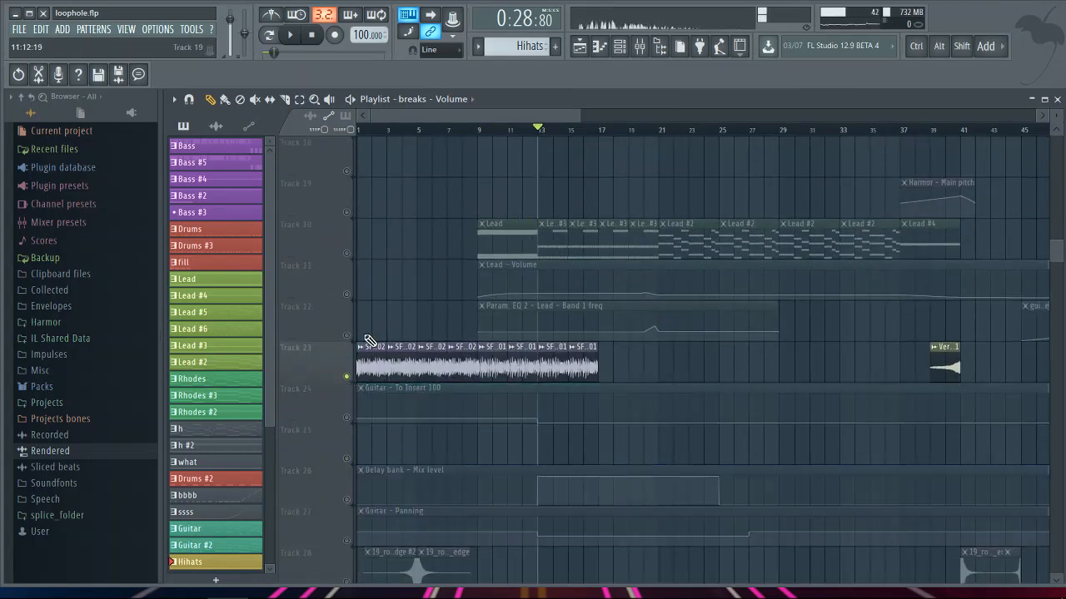
pyautogui.rightClick(347, 377)
# Step: Play the full arrangement from bar 9 until just past bar 13, and pause it
pyautogui.click(478, 132)
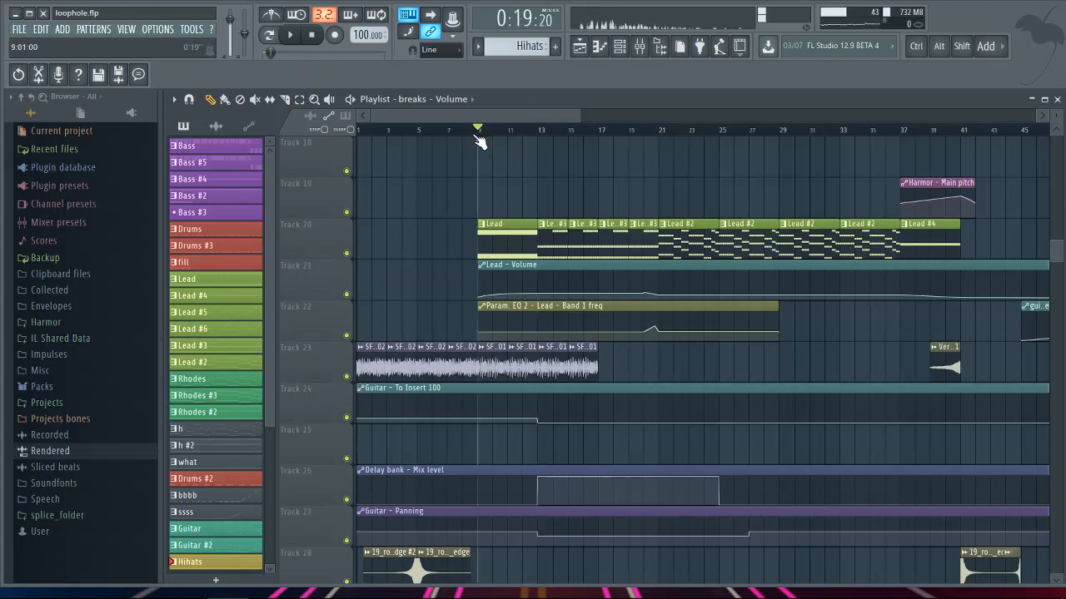
pyautogui.press('space')
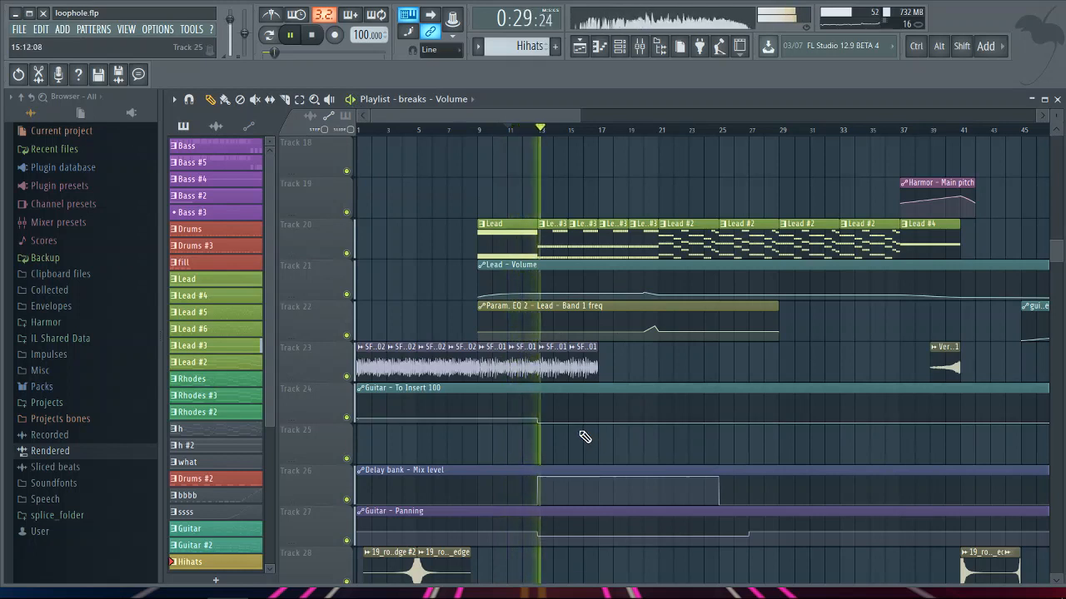
pyautogui.click(290, 34)
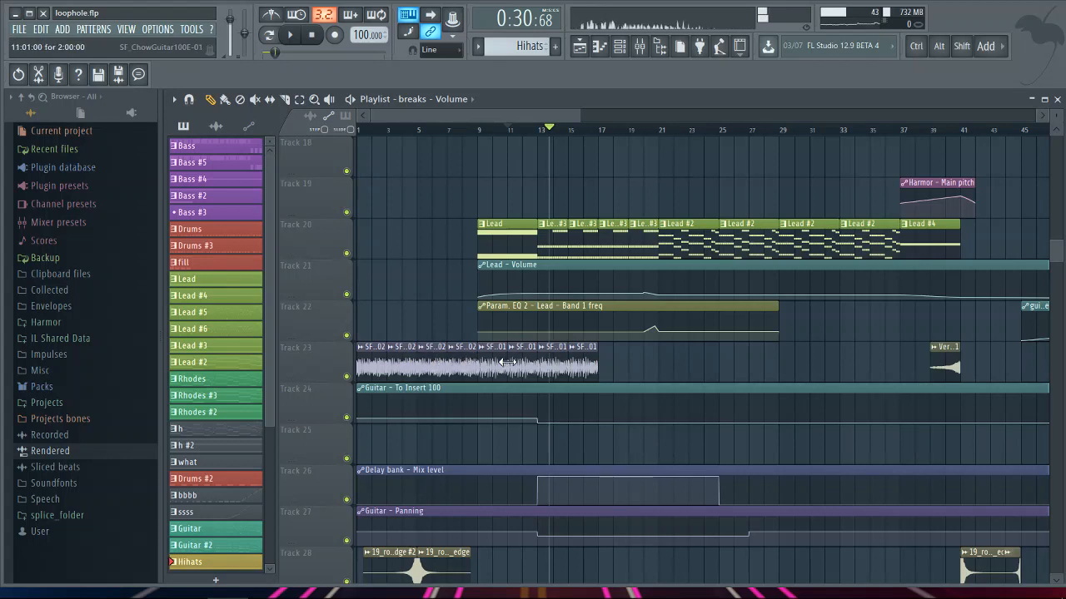
# Step: Resume playback with the mixer shown, select the Guitar insert to examine its effect chain, and pause
pyautogui.click(640, 48)
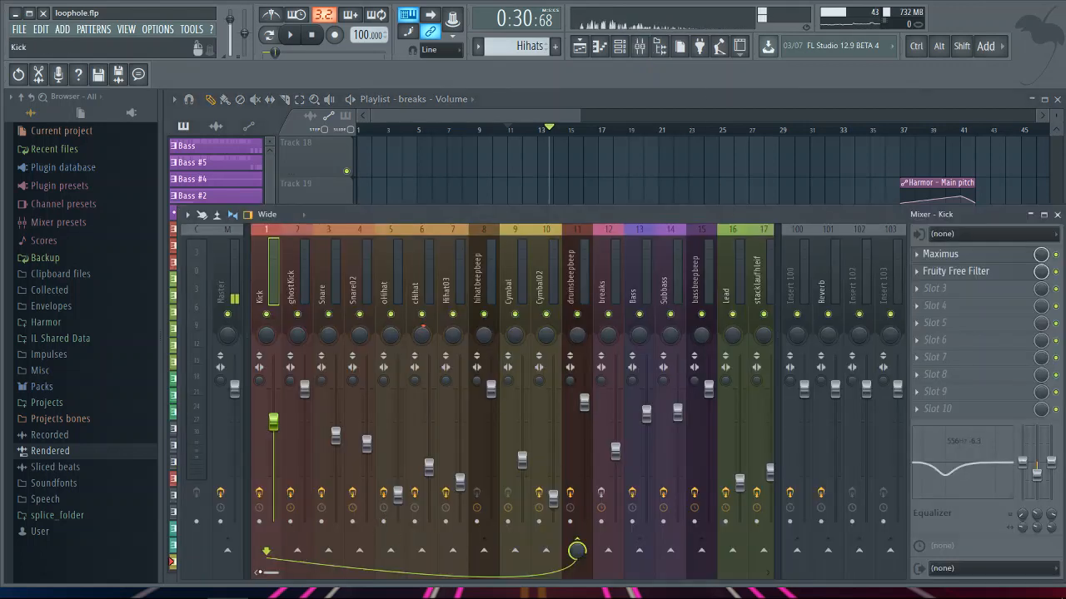
pyautogui.moveTo(259, 572); pyautogui.dragTo(295, 572)
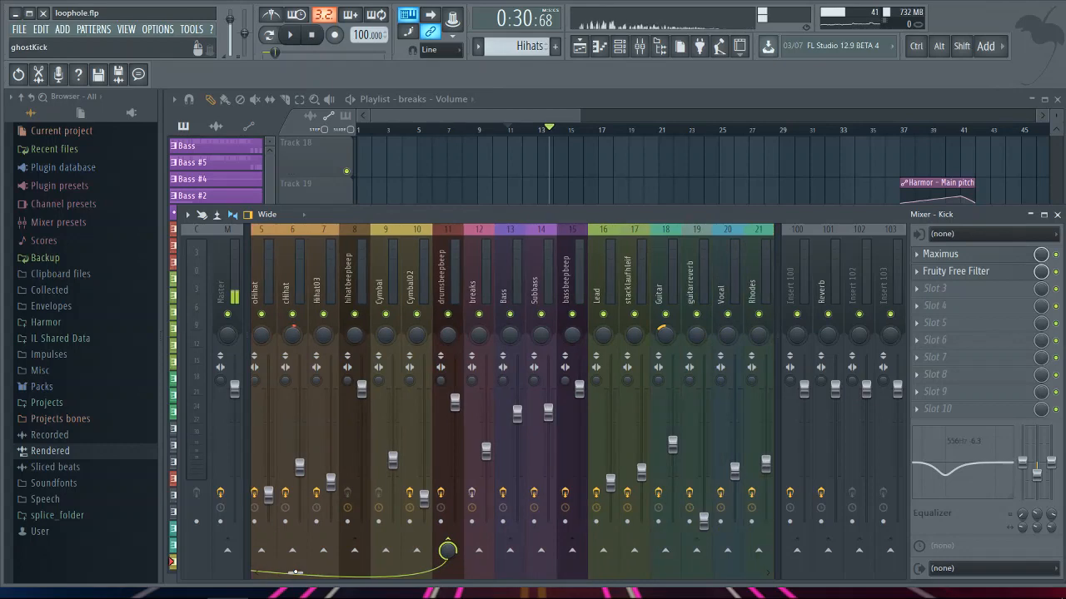
pyautogui.click(352, 100)
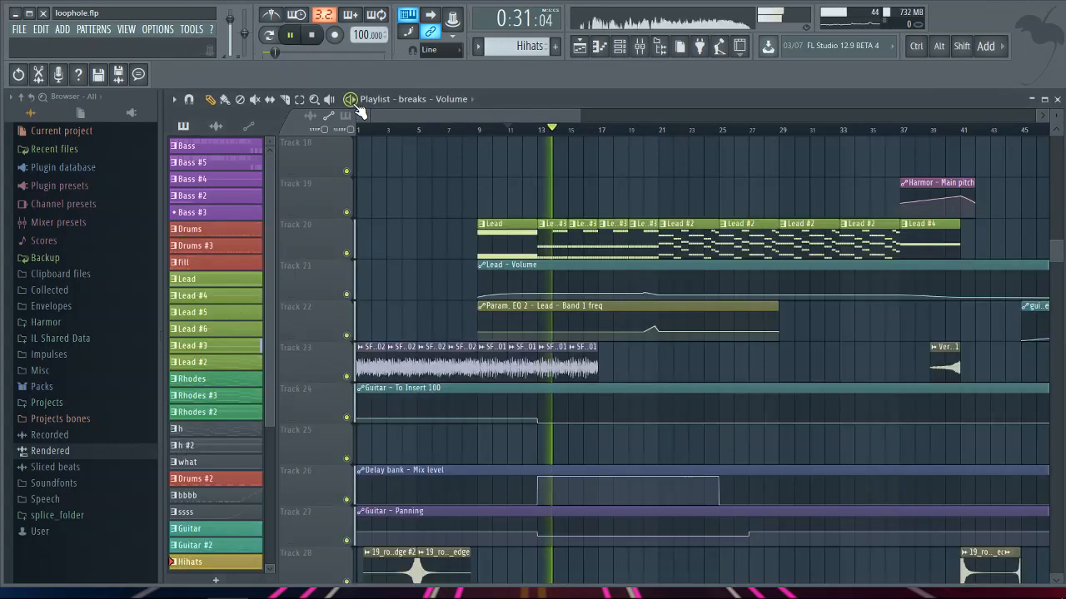
pyautogui.click(645, 50)
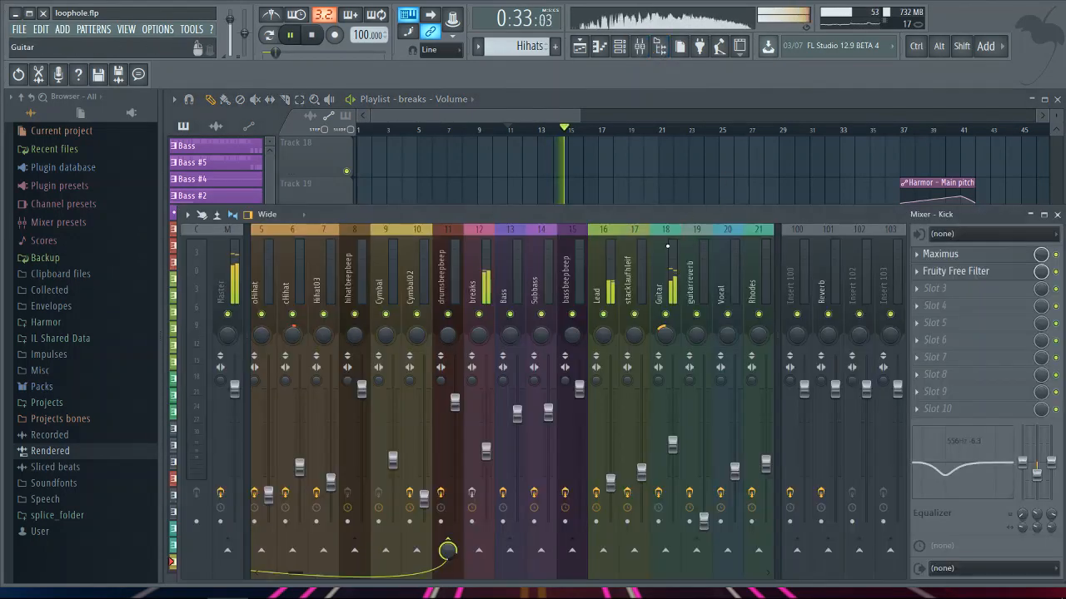
pyautogui.click(665, 275)
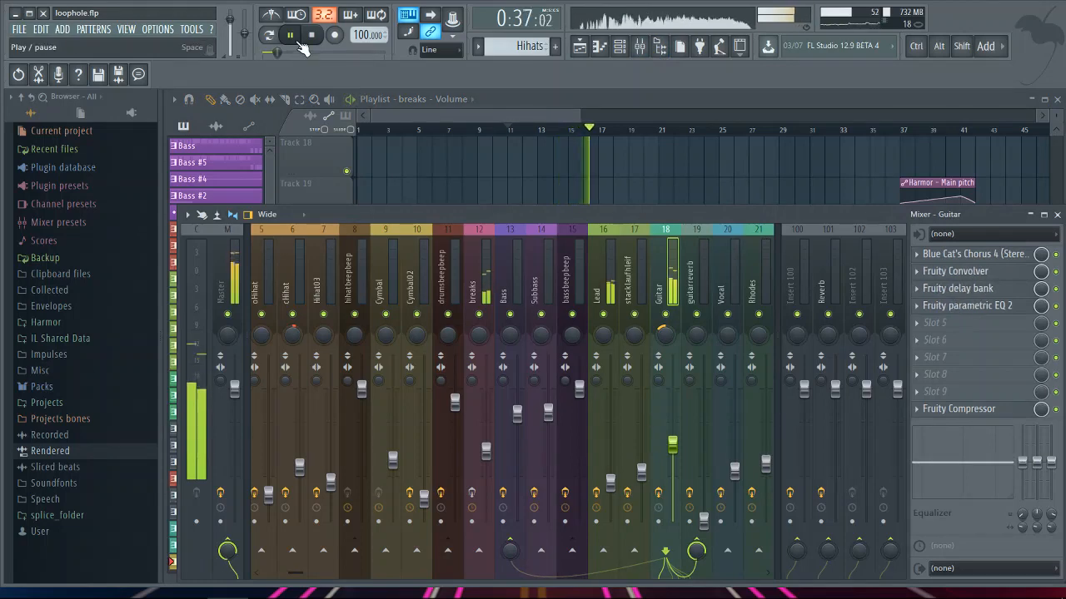
pyautogui.press('space')
# Step: Place the playhead at bar 5, where the drum breaks start, and select the breaks insert in the mixer
pyautogui.press('F9')
pyautogui.scroll(10, 626, 278)
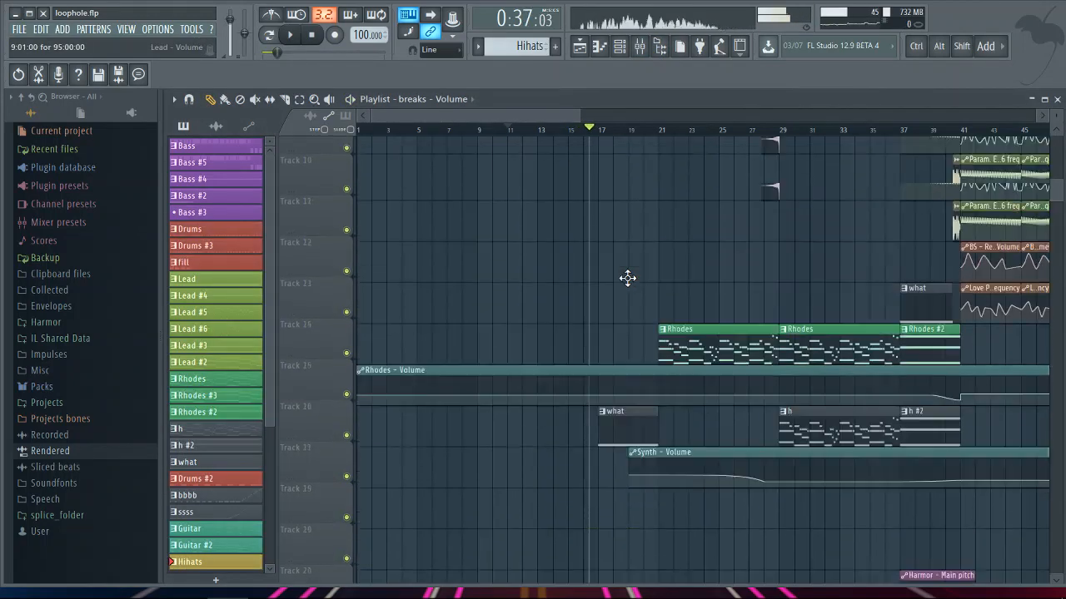
pyautogui.click(429, 131)
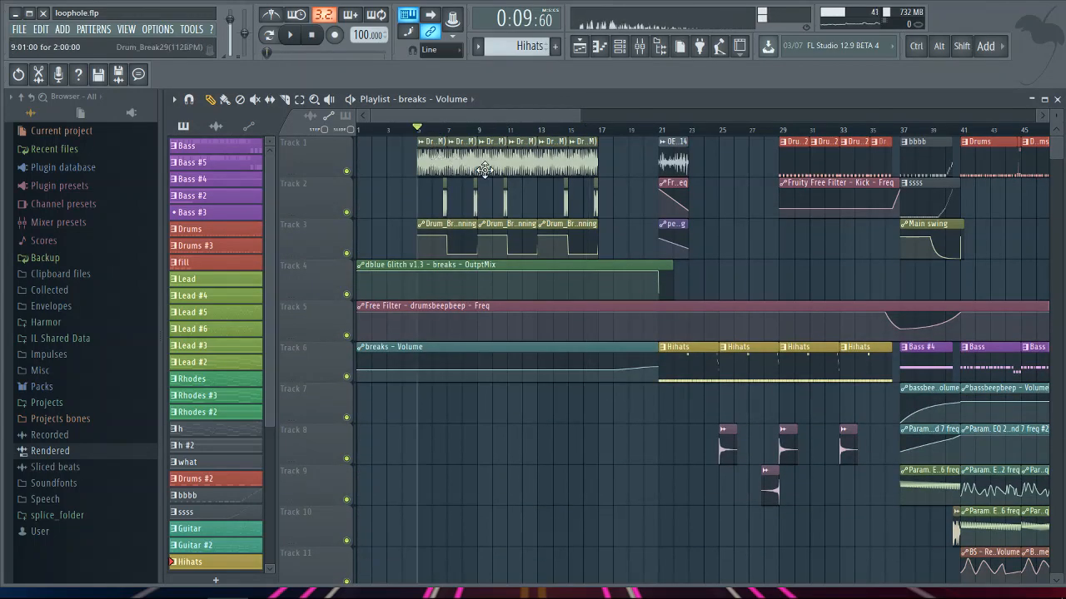
pyautogui.click(643, 55)
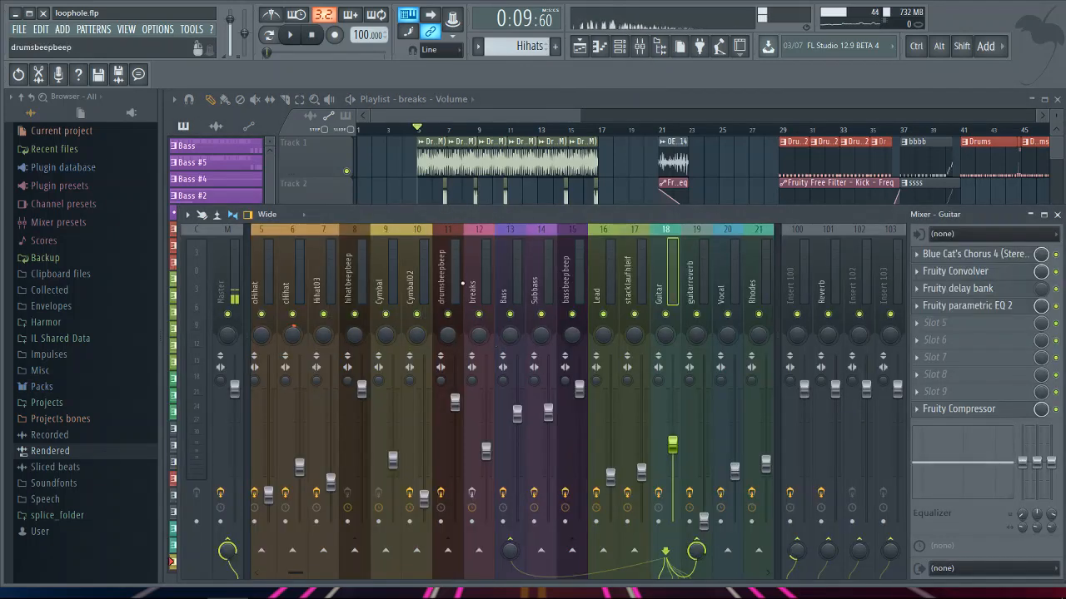
pyautogui.click(467, 273)
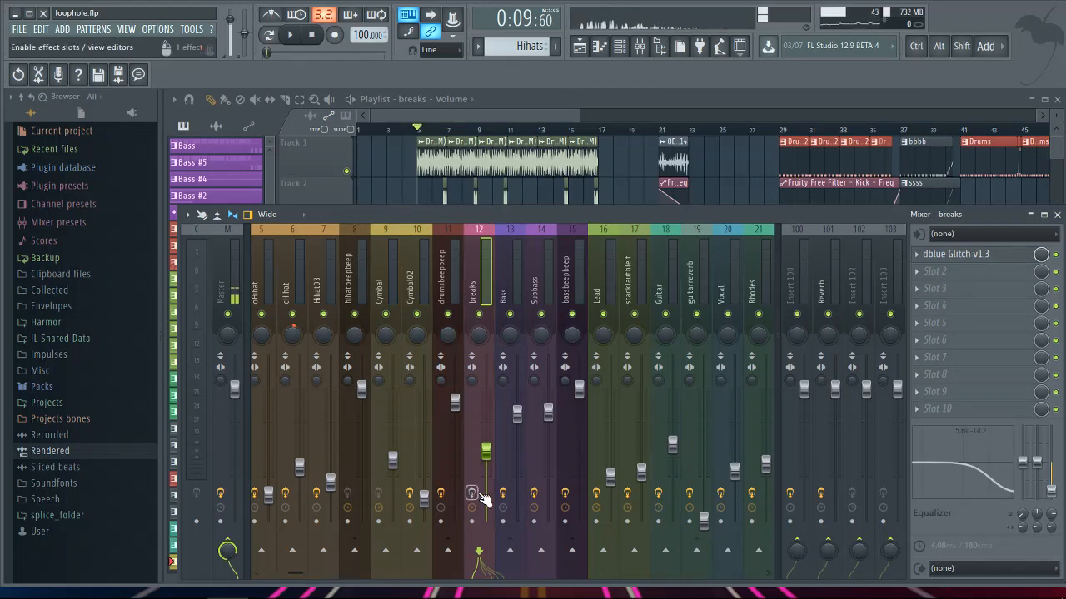
# Step: Play from bar 5, examine the breaks insert's dblue Glitch v1.3 effect, and close it after pausing
pyautogui.click(352, 100)
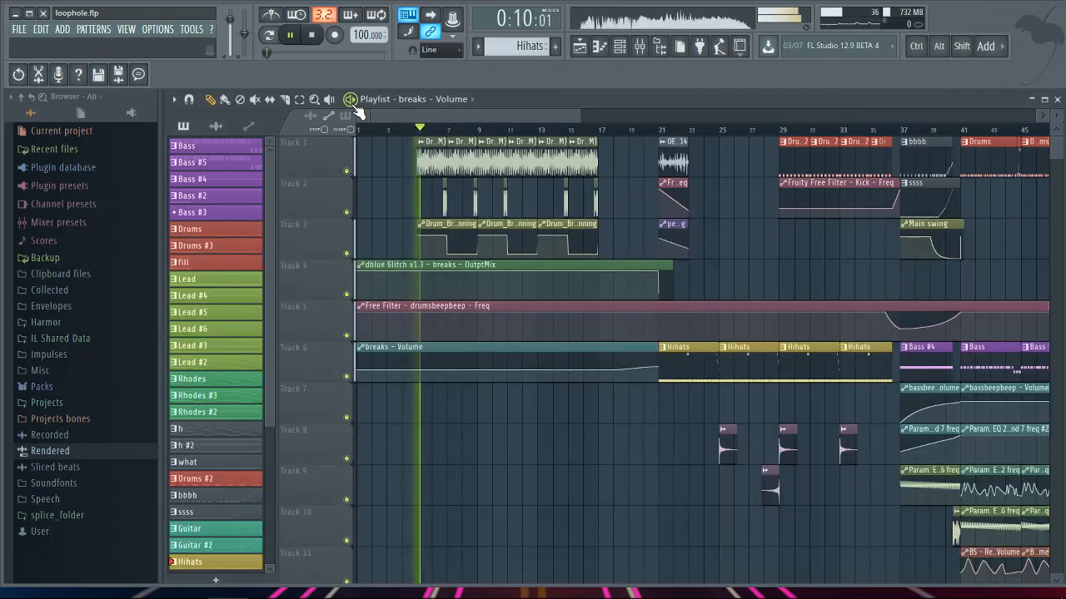
pyautogui.click(638, 46)
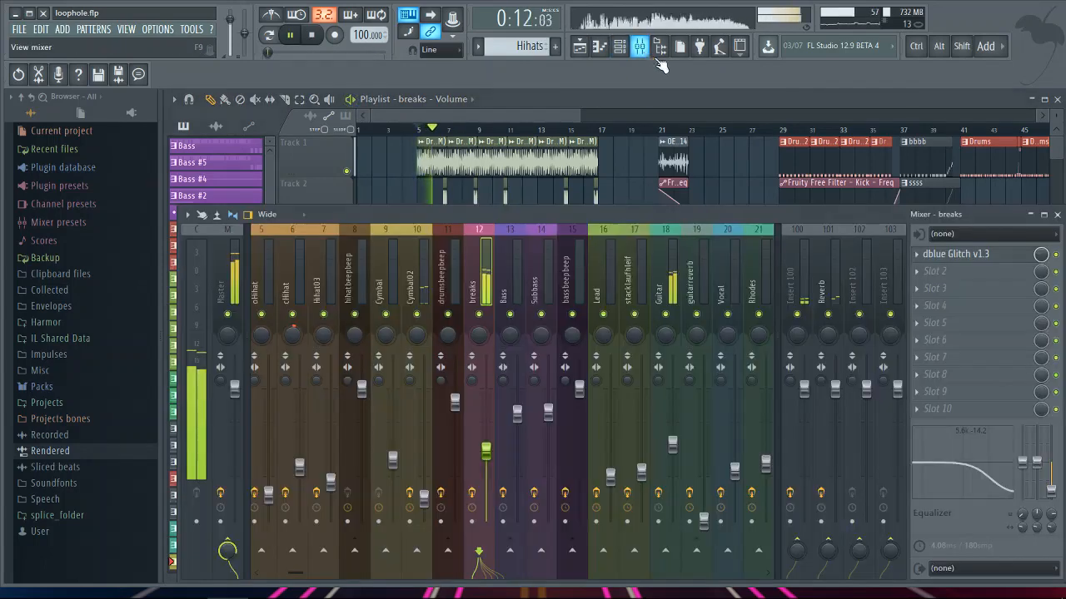
pyautogui.click(952, 254)
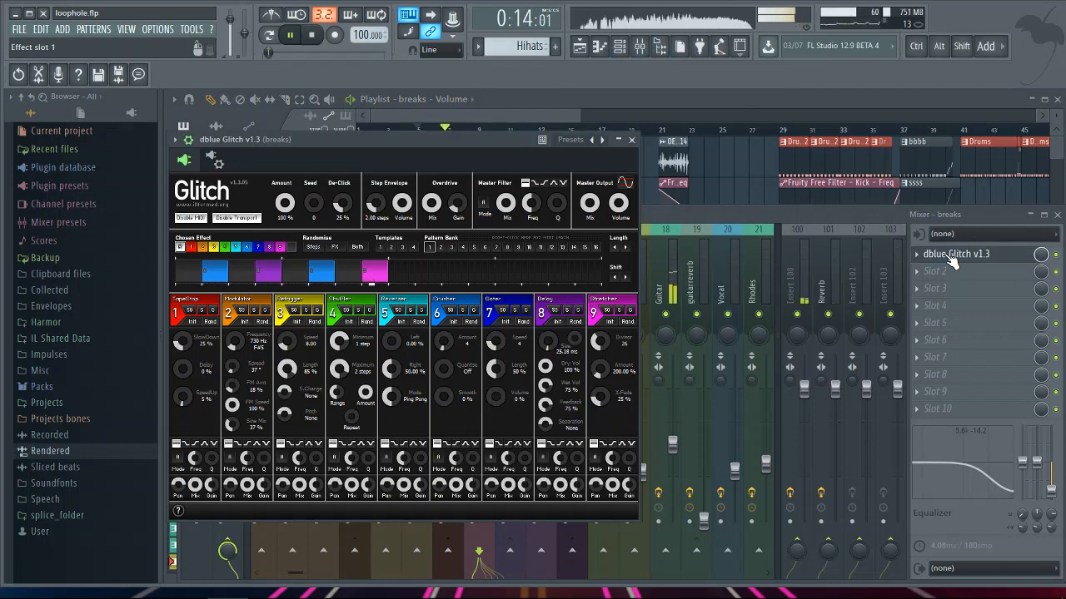
pyautogui.click(304, 43)
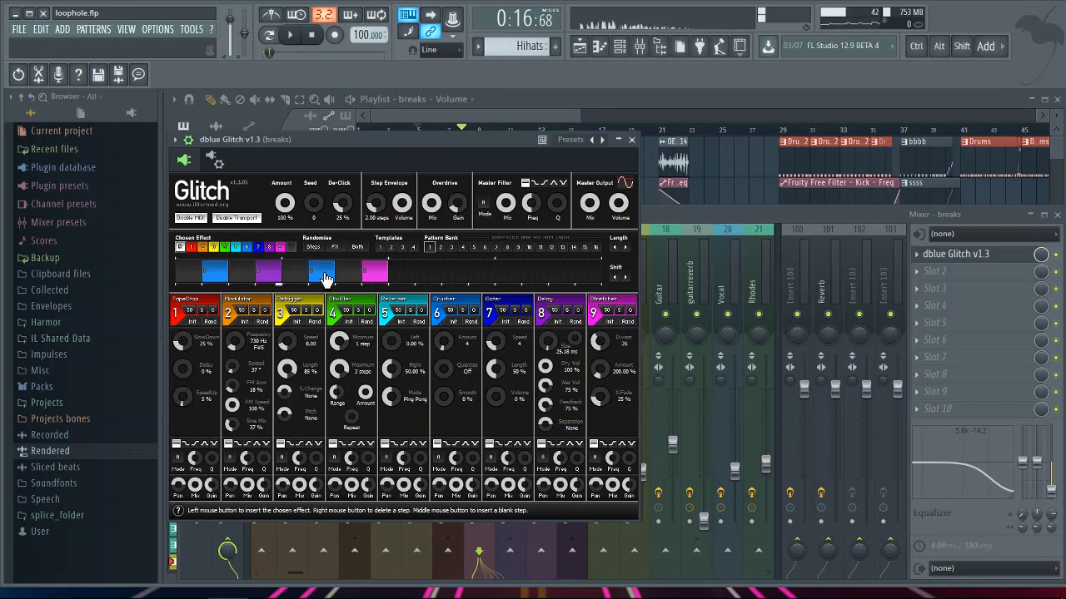
pyautogui.click(631, 140)
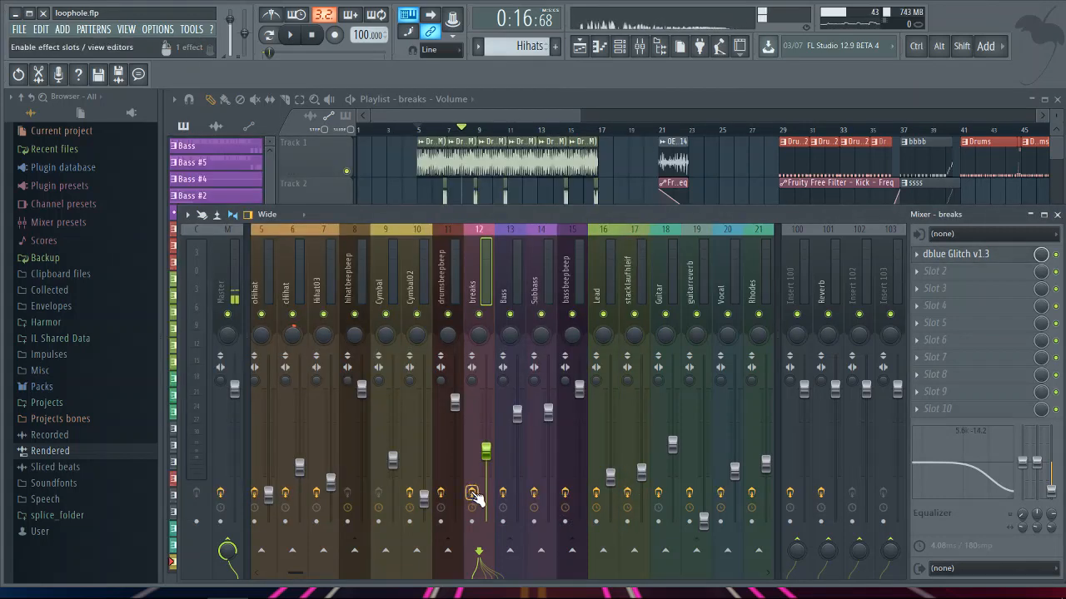
# Step: Return to the playlist's track 20 and place the playhead at bar 9, where the first Lead pattern starts
pyautogui.moveTo(464, 117); pyautogui.dragTo(463, 118)
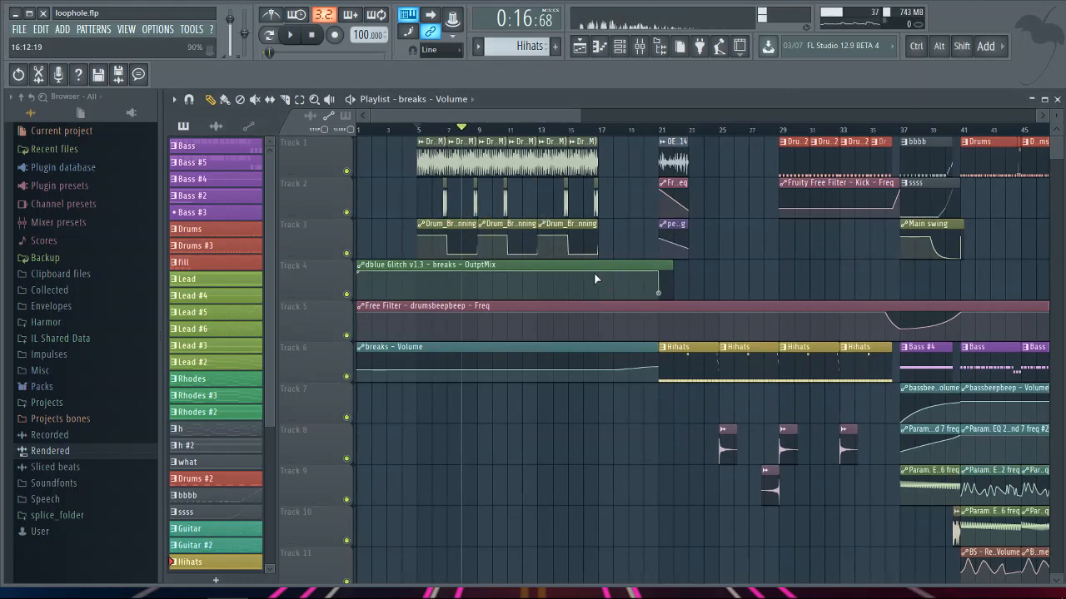
pyautogui.scroll(-8, 594, 278)
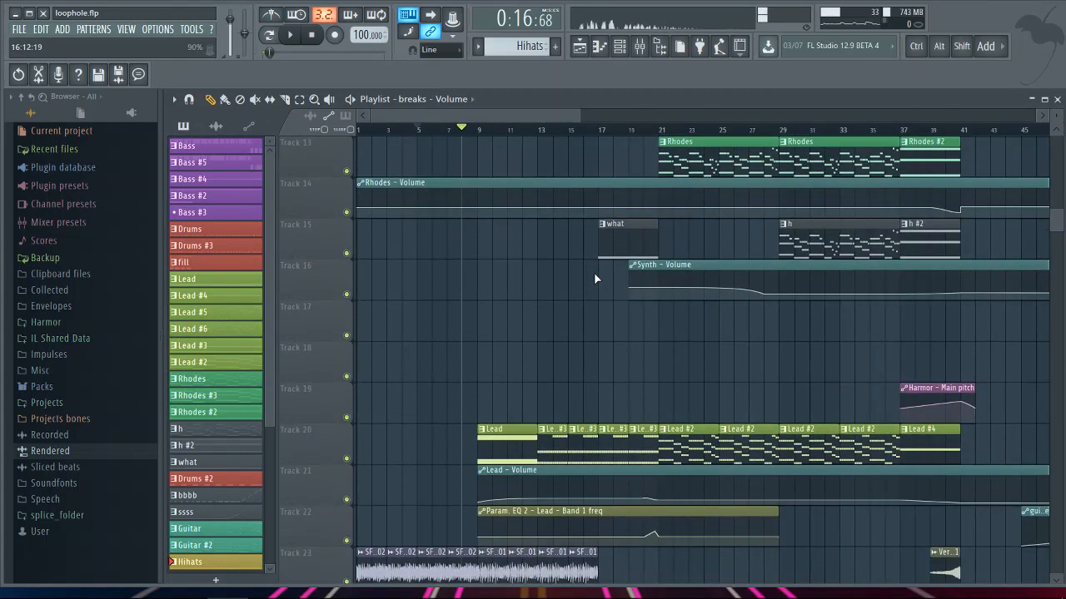
pyautogui.scroll(-3, 593, 273)
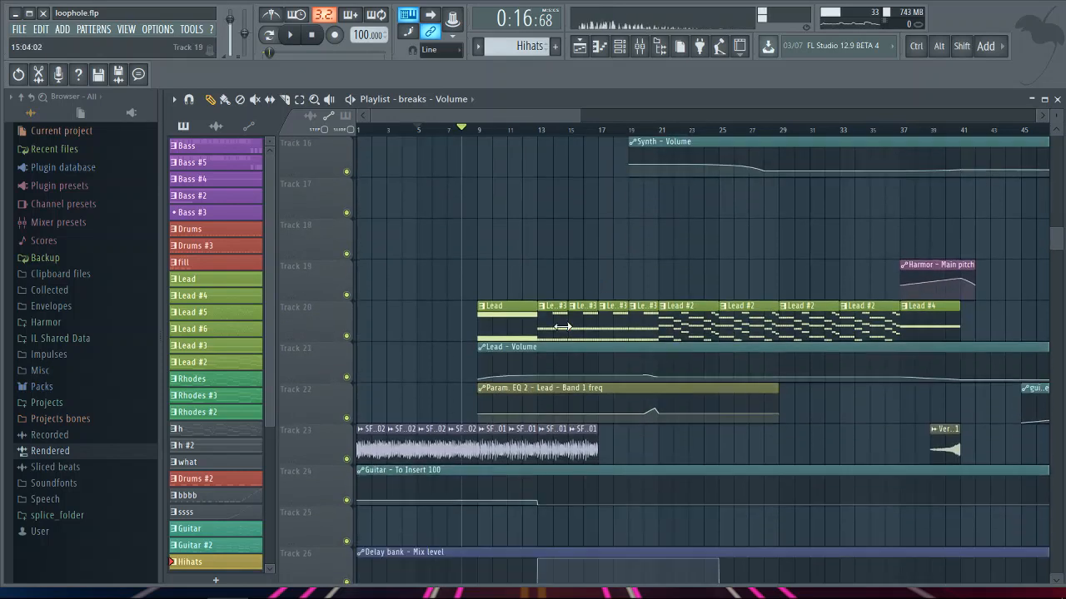
pyautogui.click(478, 130)
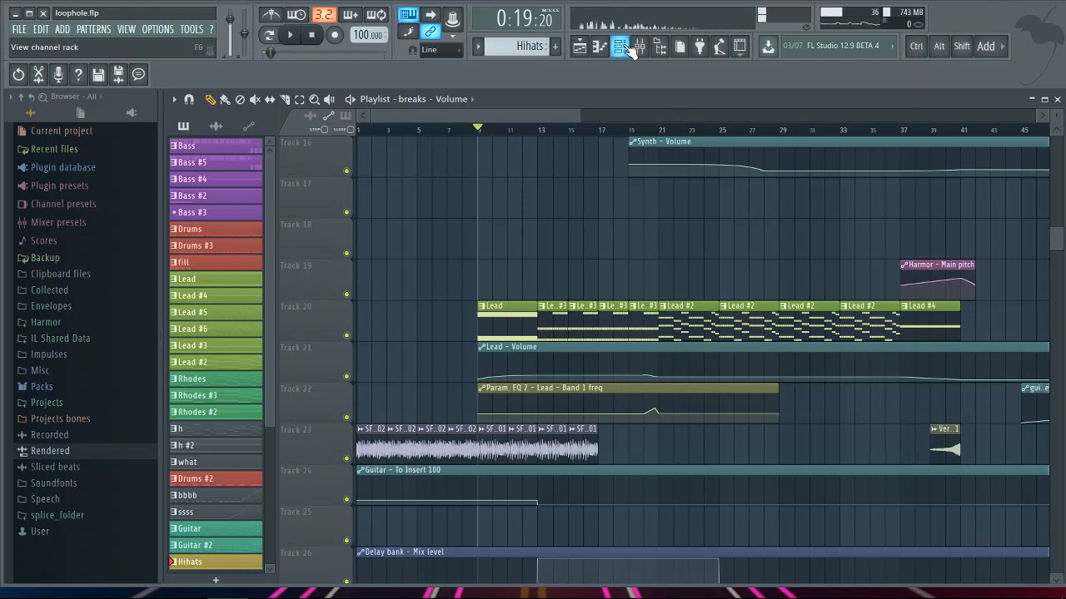
# Step: Solo Lead track 20 with automation tracks 21 and 22 enabled, and listen from bar 9 and bar 13 before pausing
pyautogui.rightClick(352, 334)
pyautogui.click(348, 377)
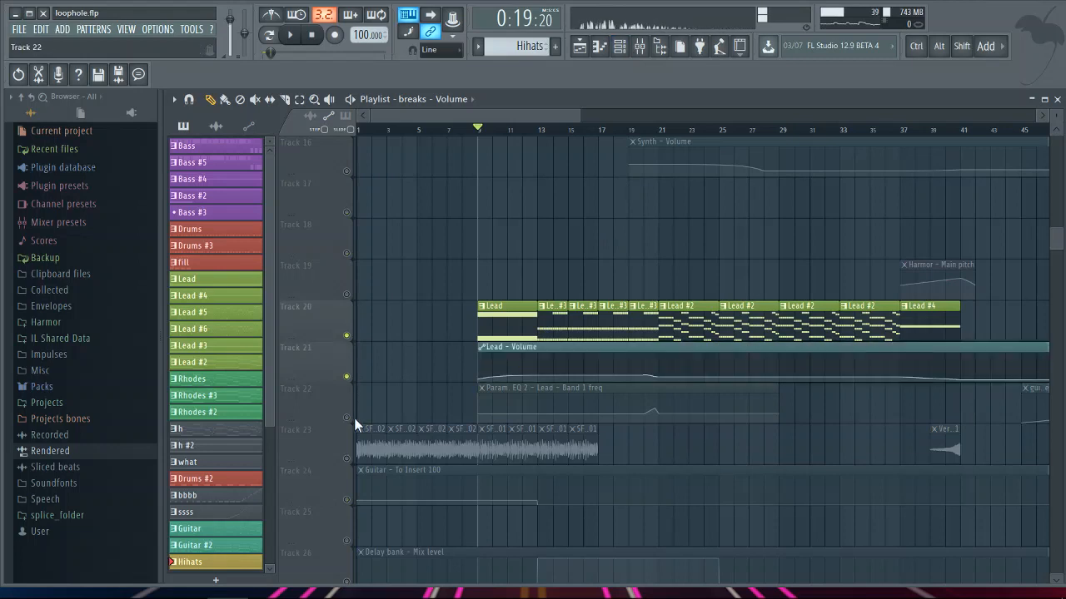
pyautogui.click(348, 417)
pyautogui.press('space')
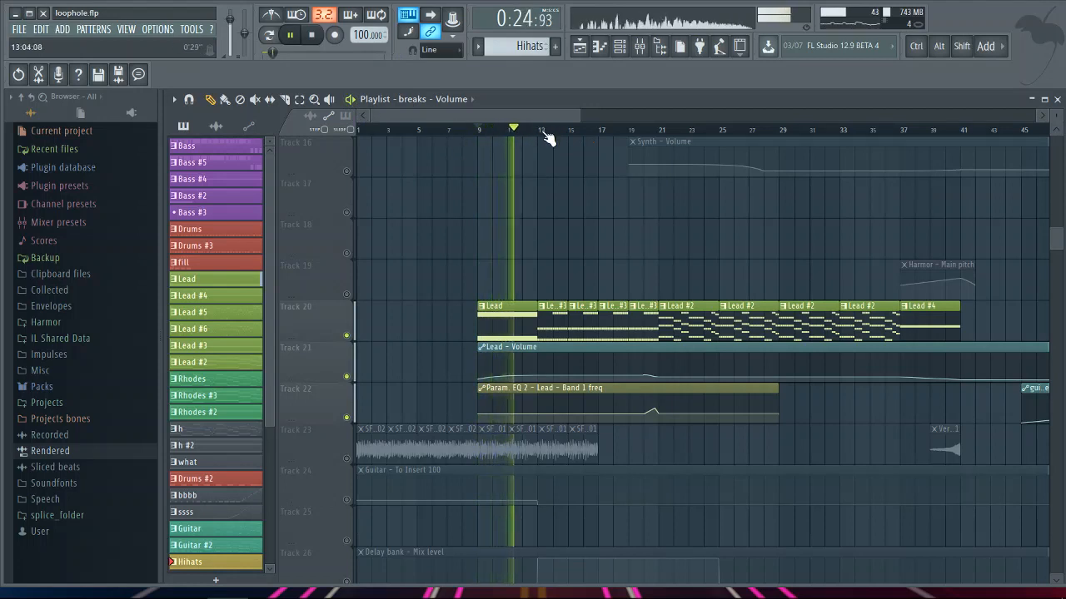
pyautogui.click(541, 130)
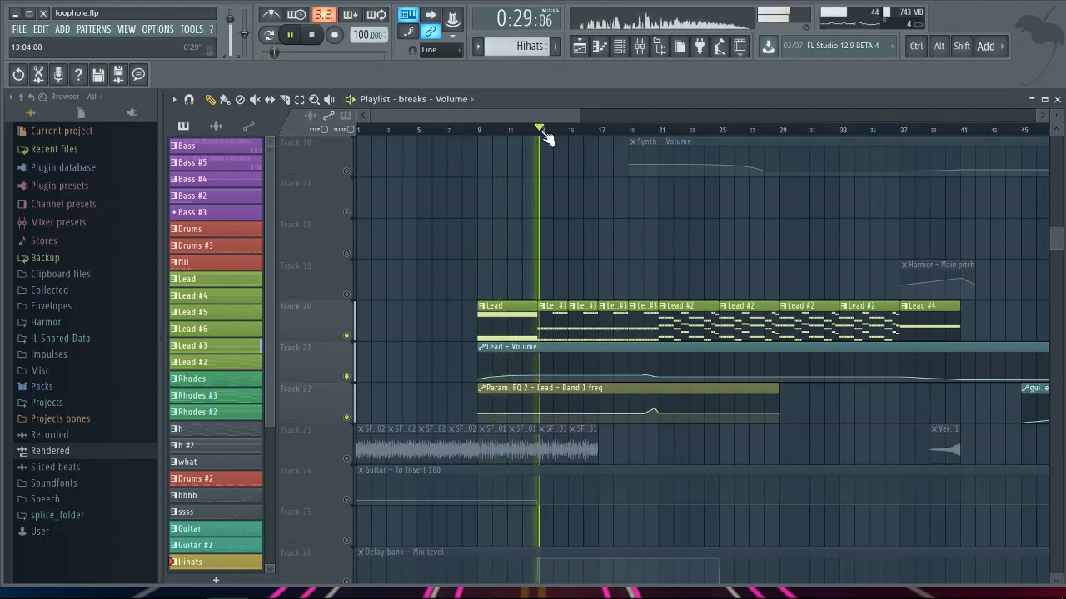
pyautogui.click(351, 100)
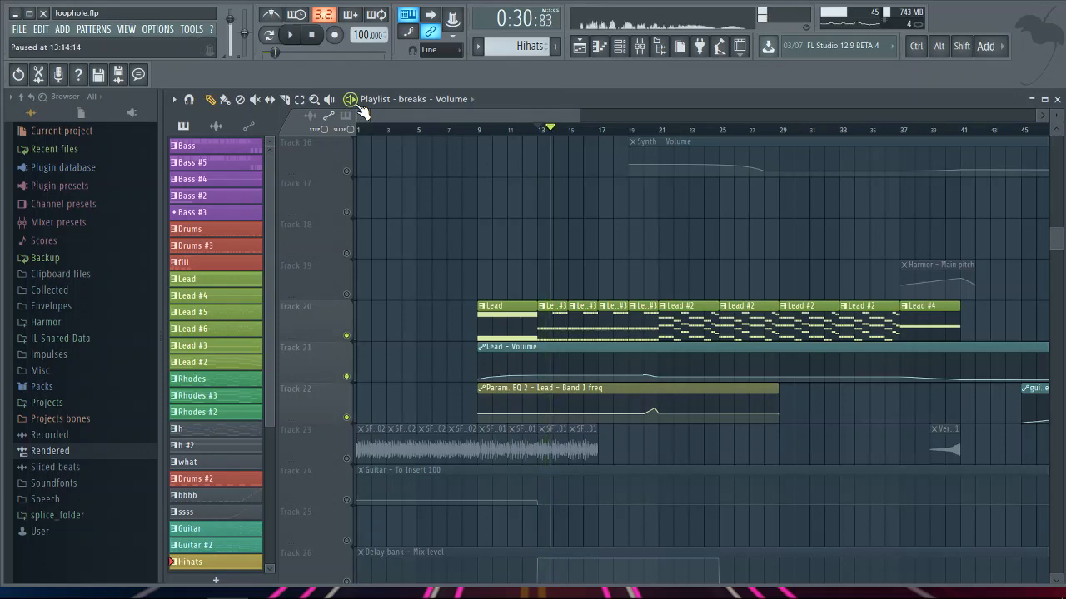
# Step: Open the Lead #3 clip at bar 13 in the piano roll, examine its repeated notes, and close the piano roll
pyautogui.click(542, 307)
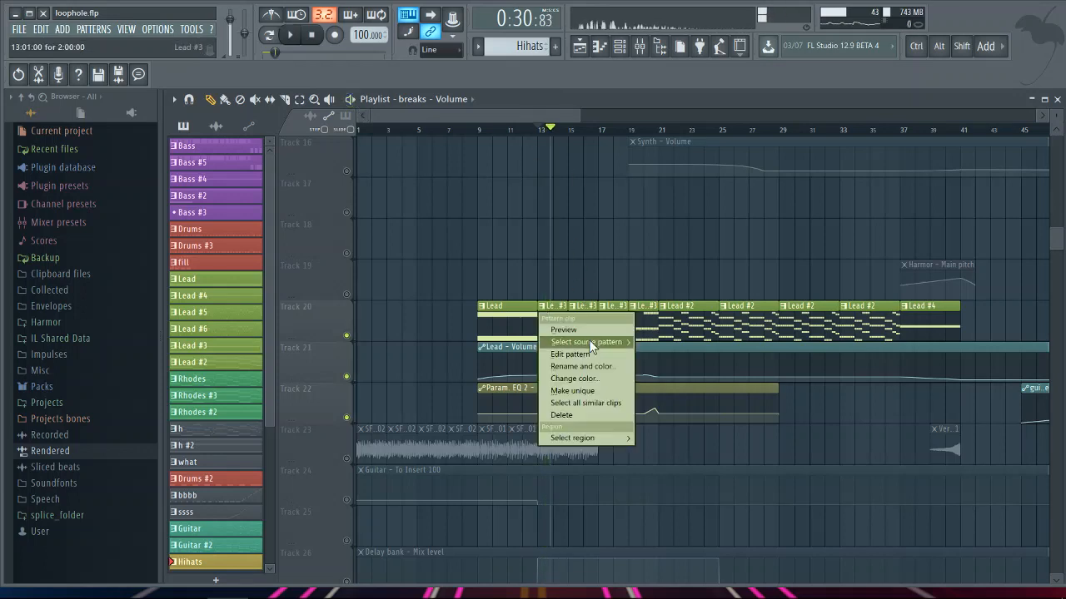
pyautogui.click(585, 354)
pyautogui.scroll(-2, 482, 340)
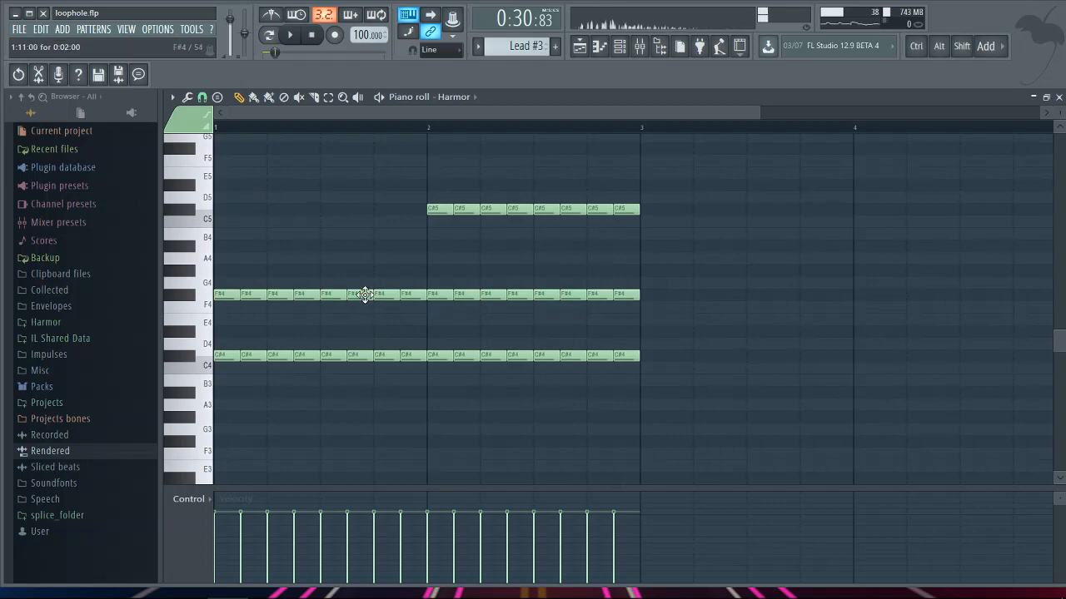
pyautogui.click(1059, 97)
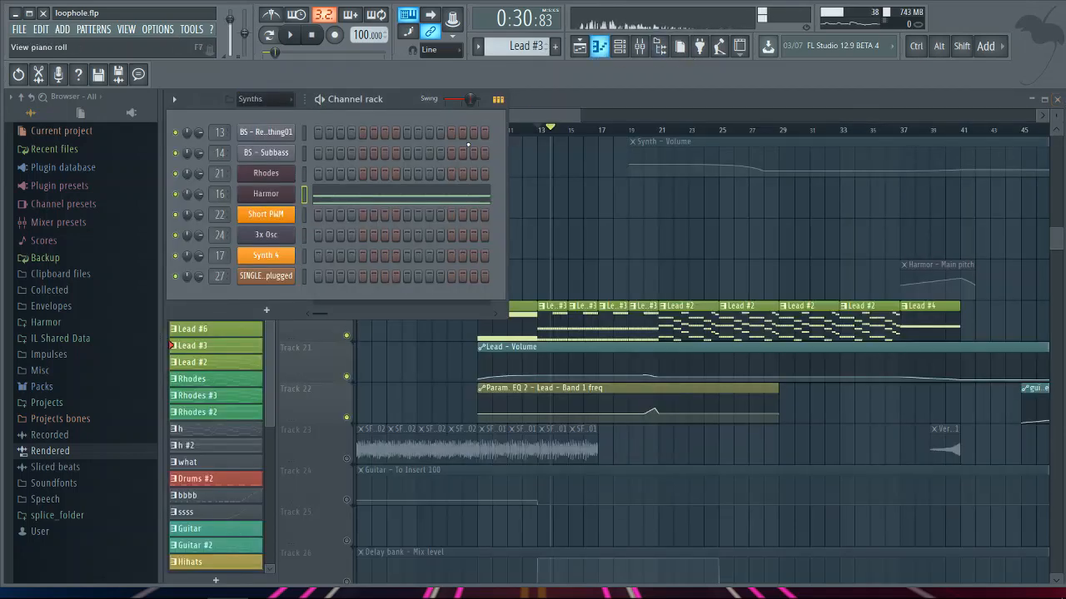
# Step: Open the lead's Harmor synth with its spectral display shown, watch it while the part plays, and close it after pausing
pyautogui.click(276, 198)
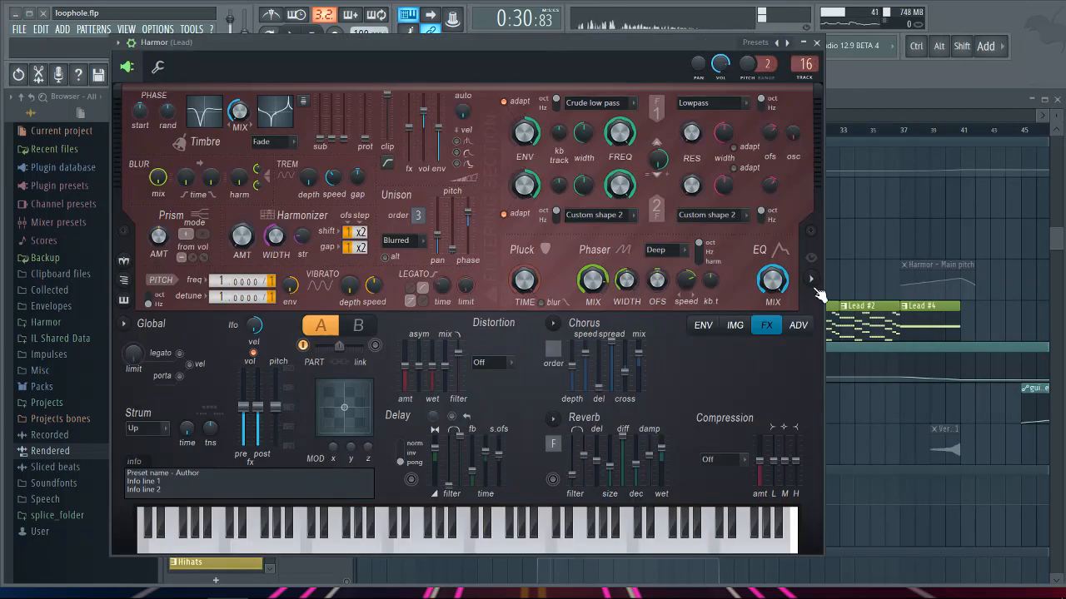
pyautogui.click(812, 281)
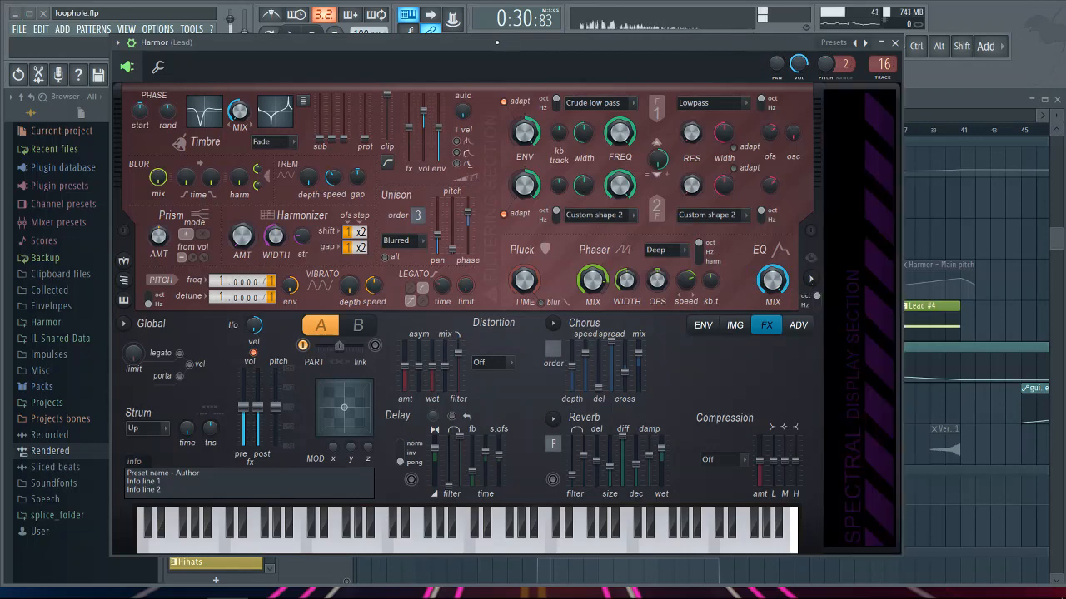
pyautogui.moveTo(497, 41); pyautogui.dragTo(470, 64)
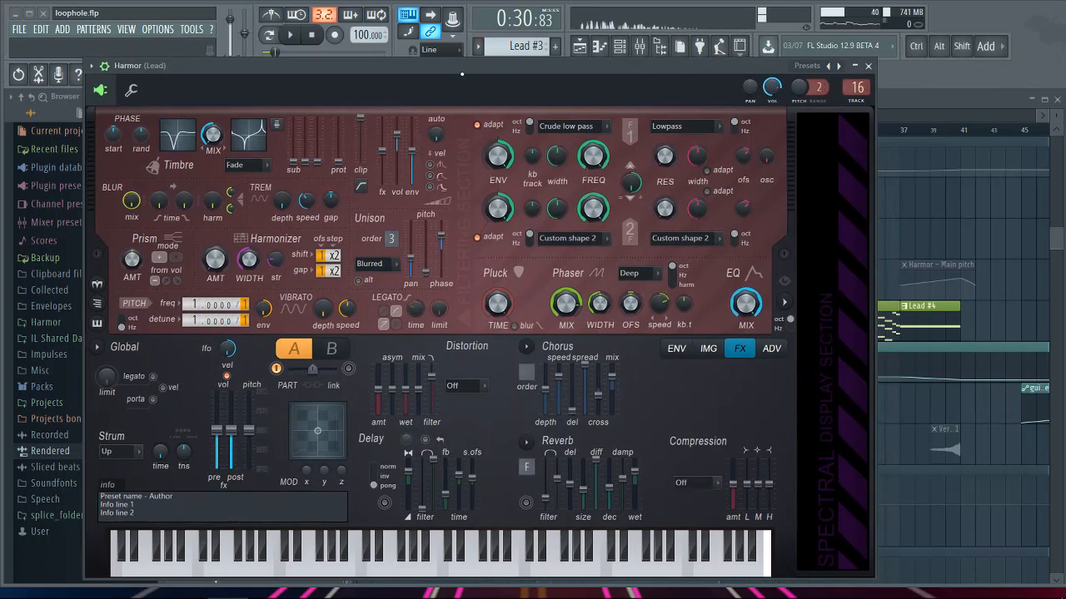
pyautogui.click(290, 35)
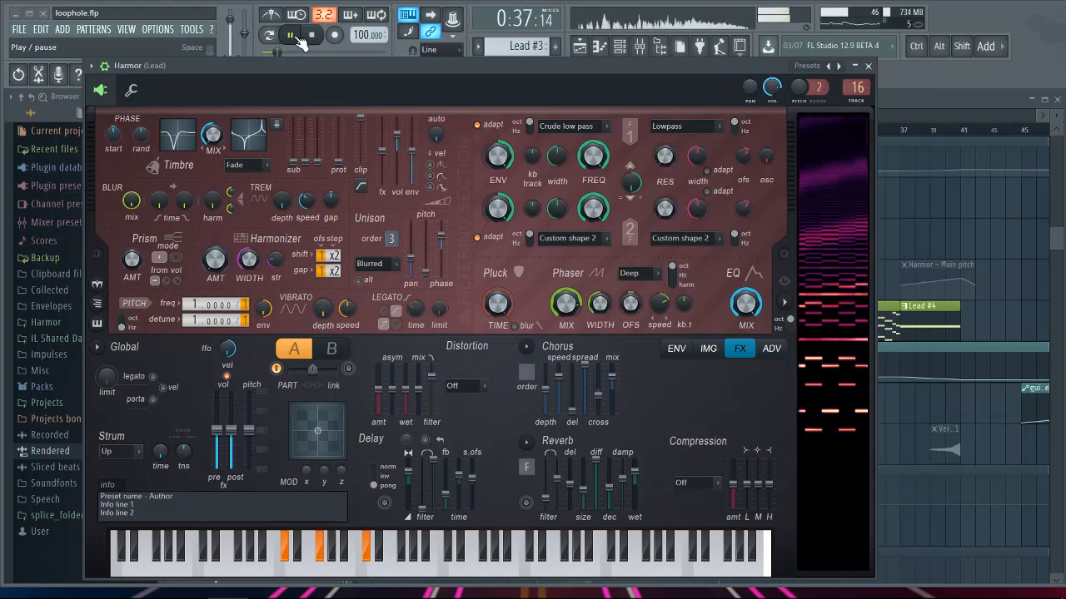
pyautogui.click(291, 35)
pyautogui.click(868, 65)
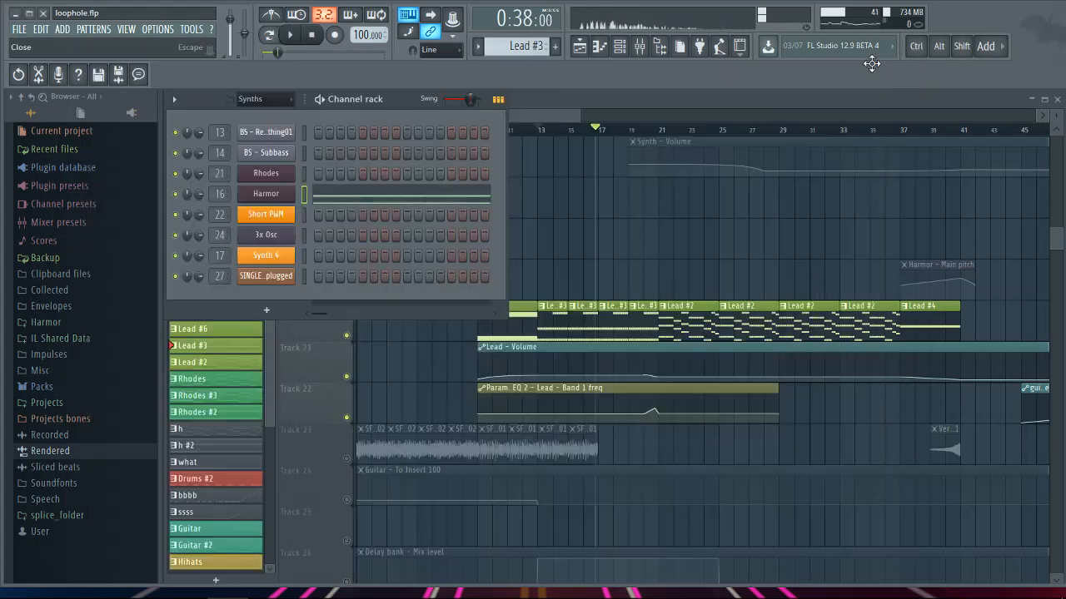
# Step: Open the Lead #2 clip at bar 21 in the piano roll, listen to the whole pattern, and close the piano roll
pyautogui.moveTo(577, 115); pyautogui.dragTo(637, 114)
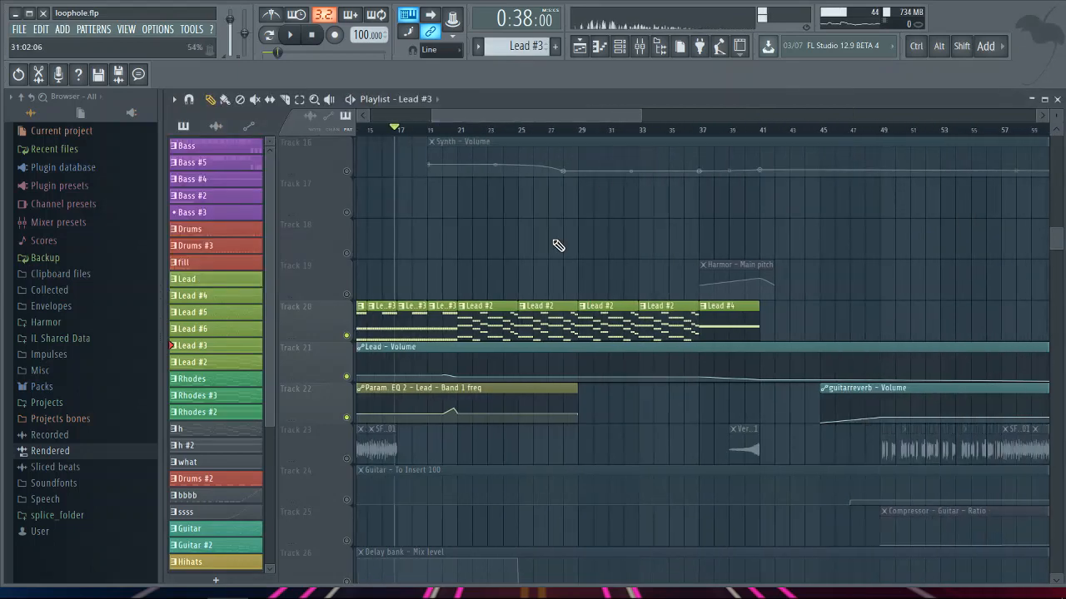
pyautogui.click(463, 307)
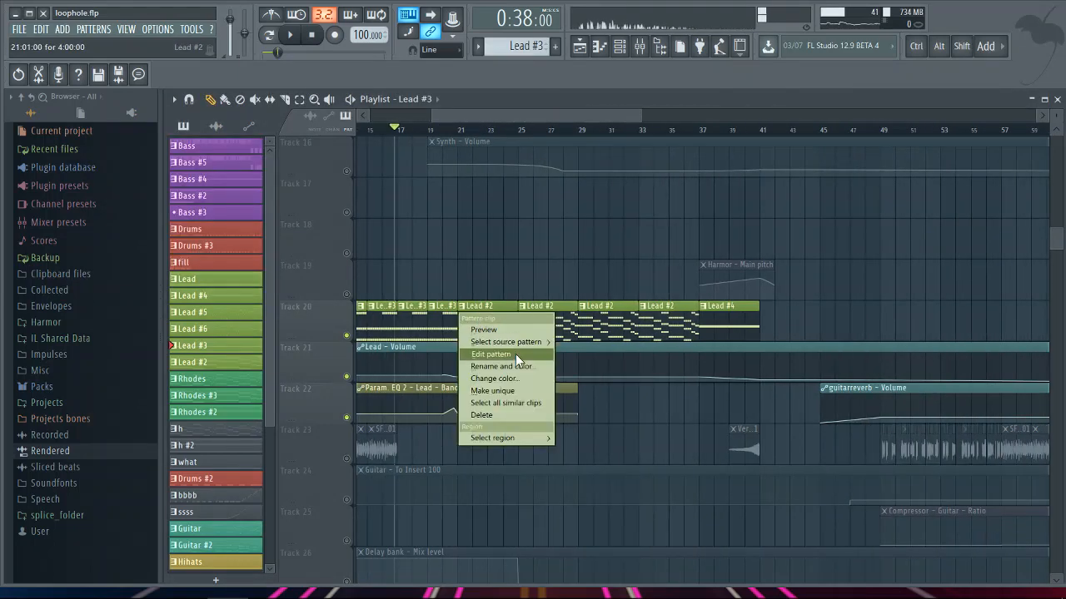
pyautogui.click(516, 353)
pyautogui.scroll(-1, 493, 293)
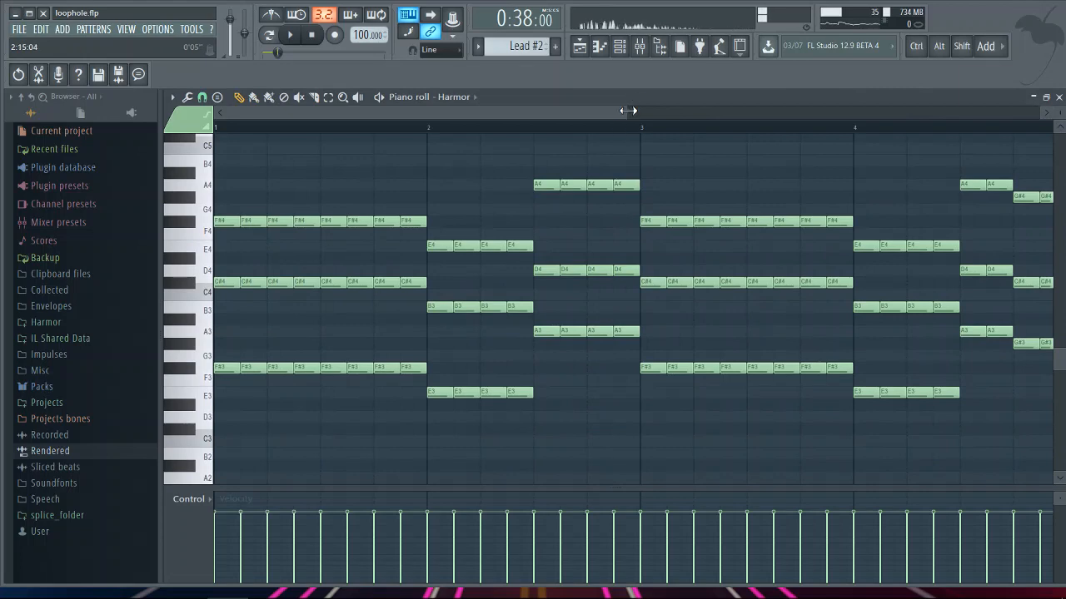
pyautogui.moveTo(628, 111); pyautogui.dragTo(774, 136)
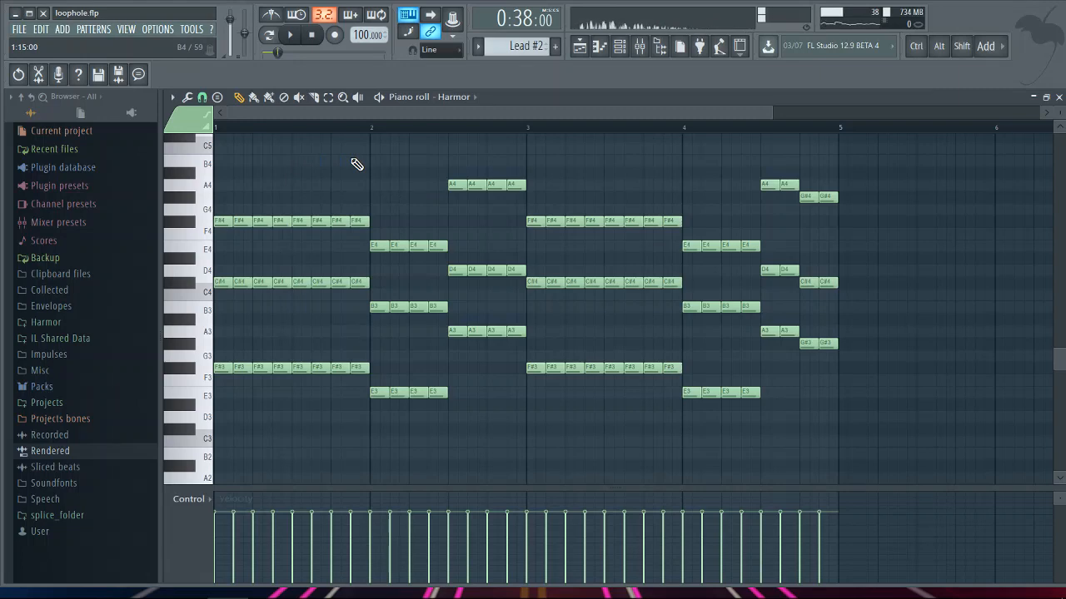
pyautogui.click(379, 98)
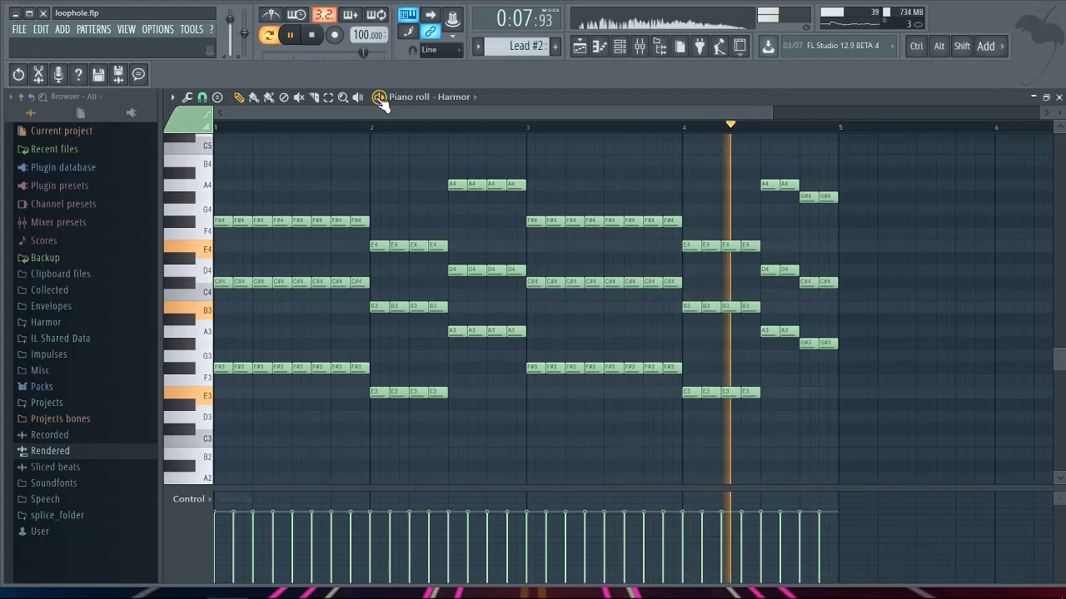
pyautogui.press('space')
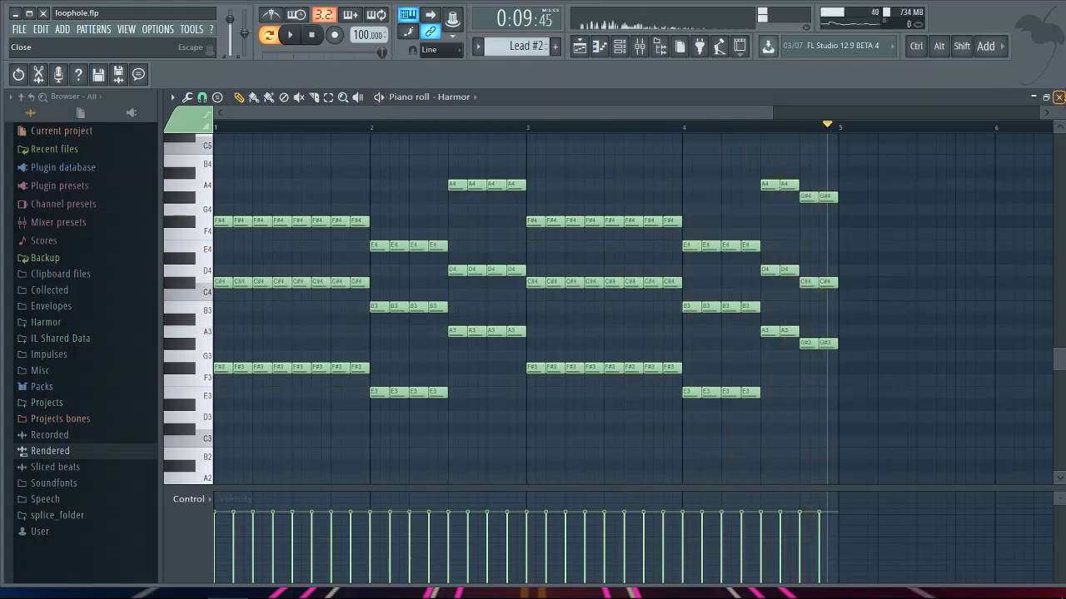
pyautogui.click(1058, 97)
# Step: Hide the channel rack and unsolo the lead tracks so that all playlist tracks are enabled again
pyautogui.press('F6')
pyautogui.scroll(6, 640, 193)
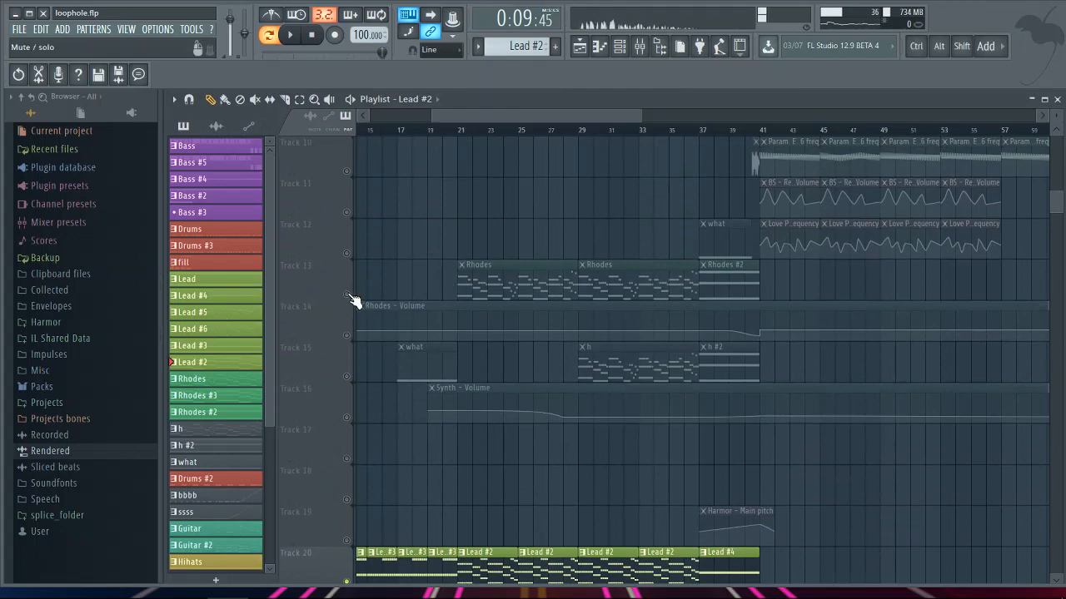
pyautogui.click(351, 300)
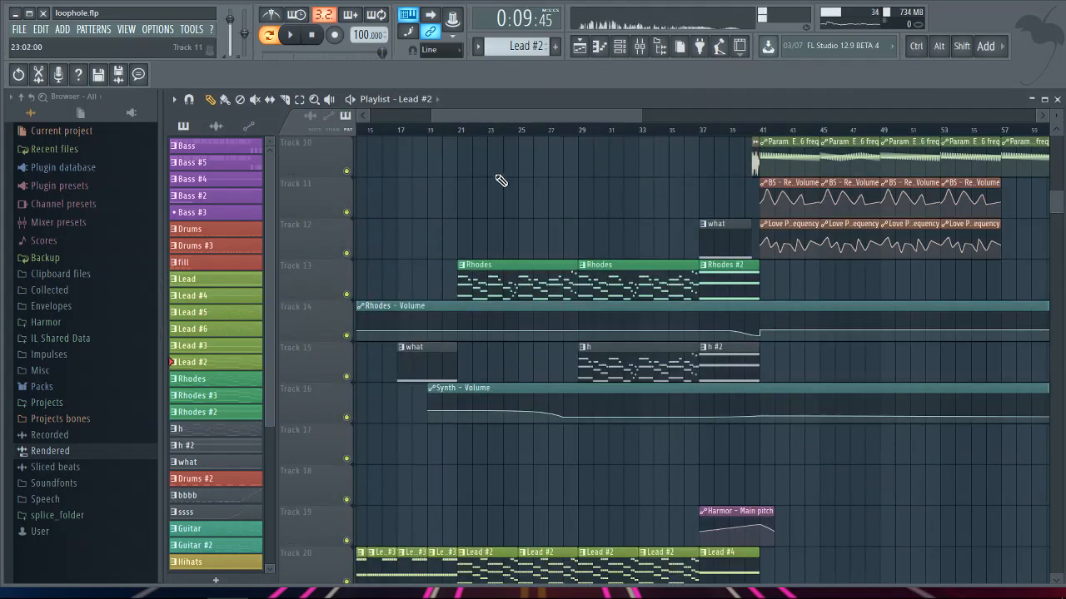
# Step: Open the first Rhodes clip on track 13, at bar 21, in the piano roll with all eight bars in view
pyautogui.hscroll(-3, 485, 178)
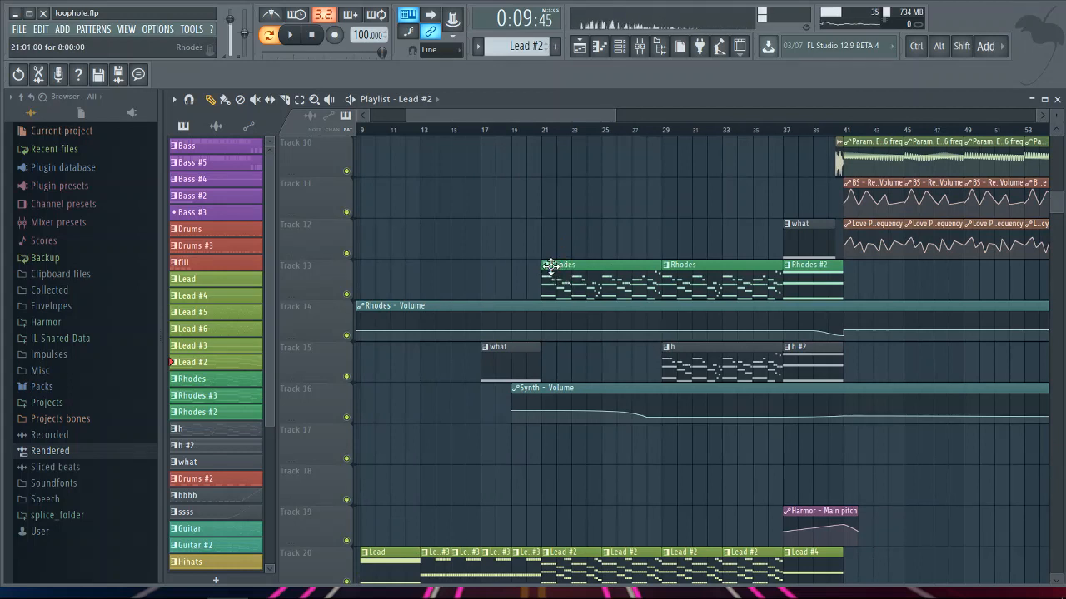
pyautogui.scroll(-2, 619, 370)
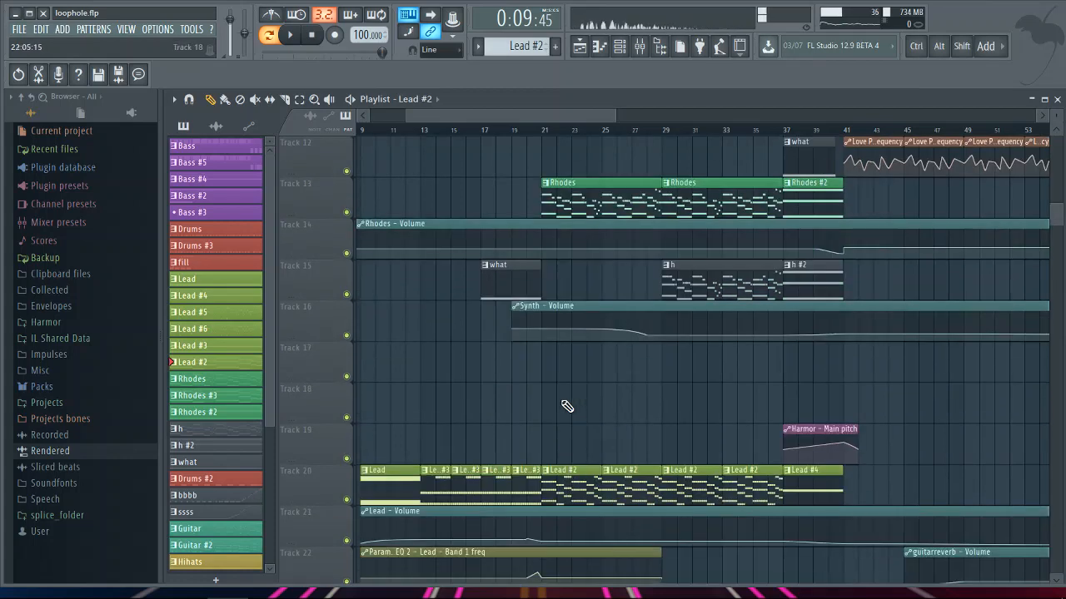
pyautogui.scroll(2, 591, 387)
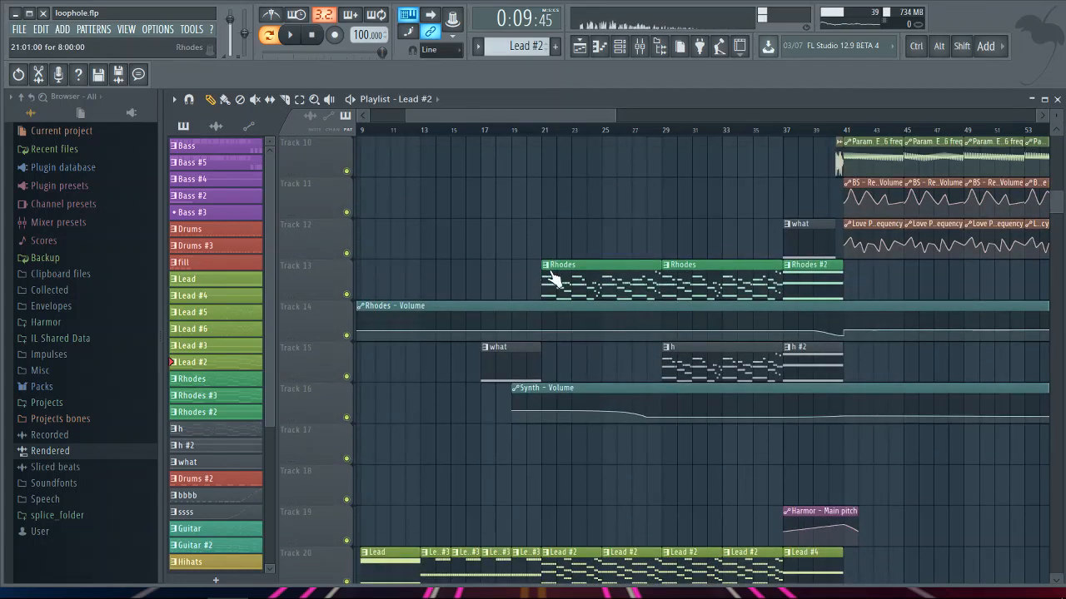
pyautogui.rightClick(548, 273)
pyautogui.click(583, 319)
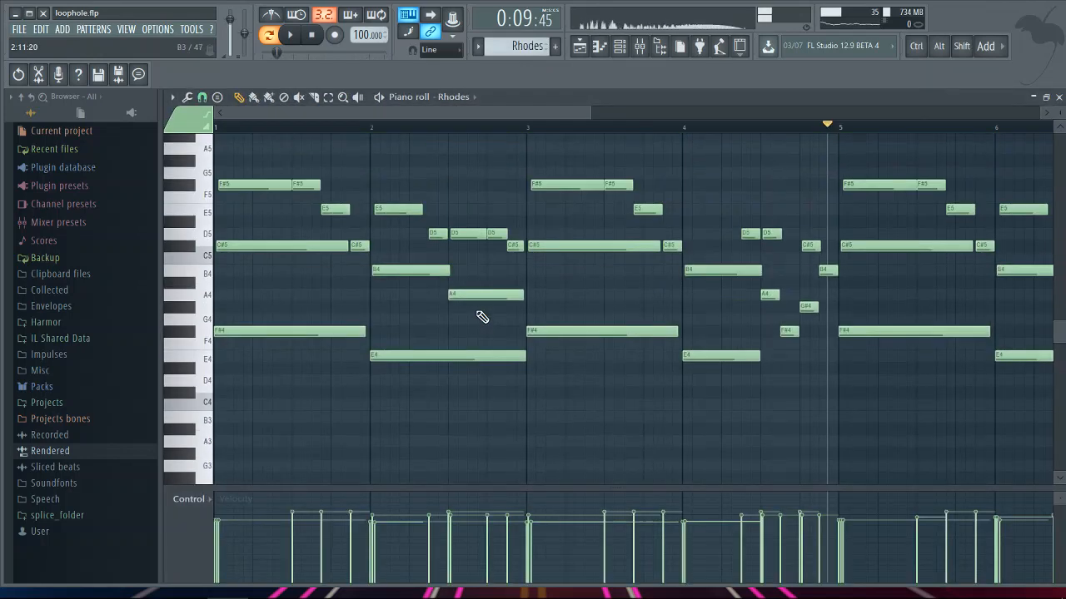
pyautogui.moveTo(587, 110); pyautogui.dragTo(839, 143)
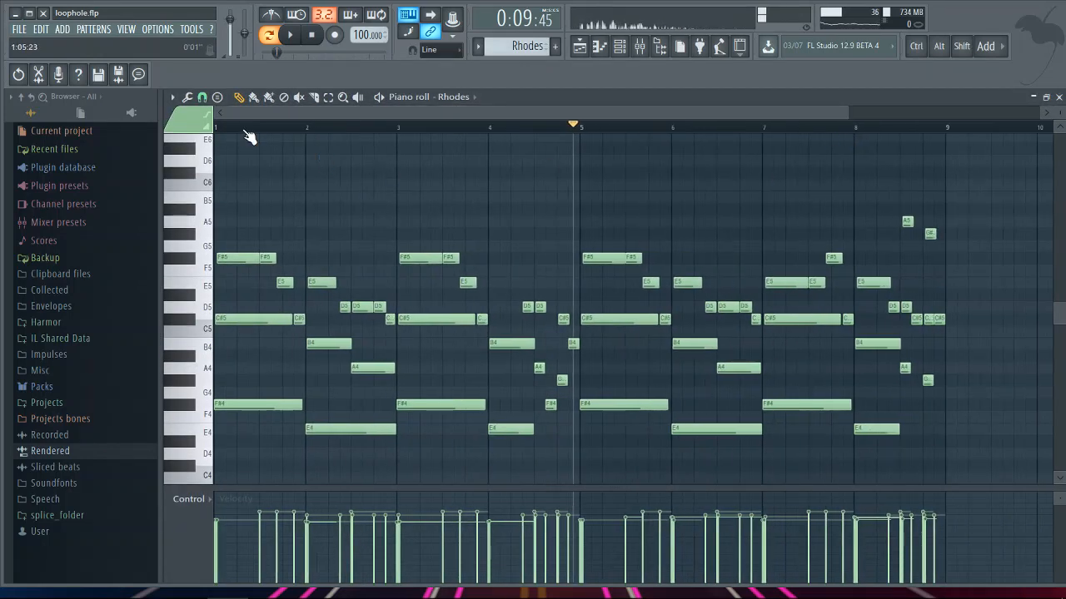
# Step: Play the Rhodes pattern from its start, return the playhead to bar 1 after stopping, and close the piano roll
pyautogui.press('space')
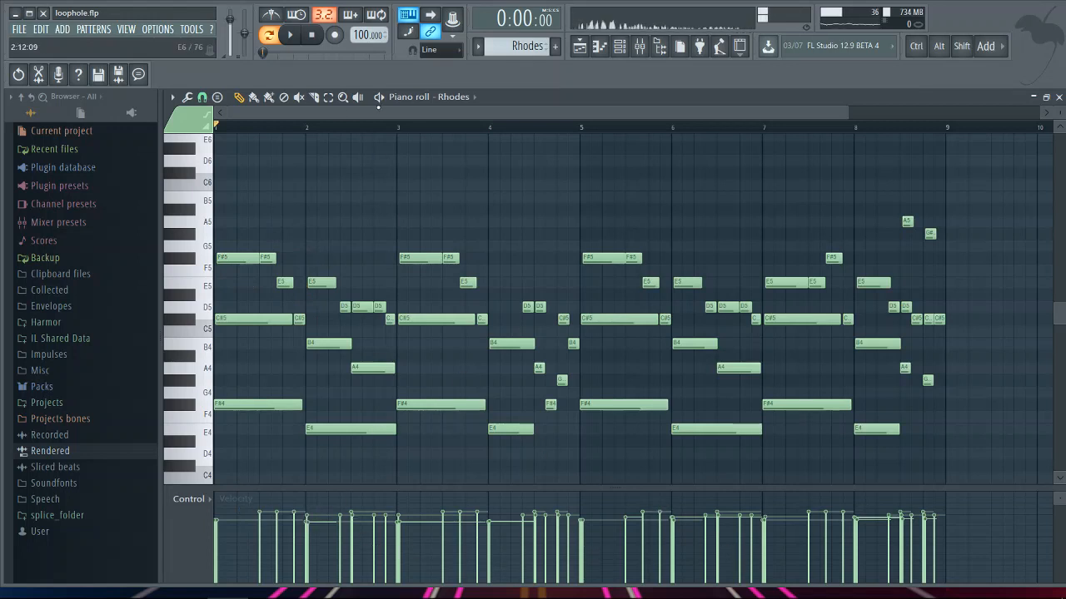
pyautogui.press('space')
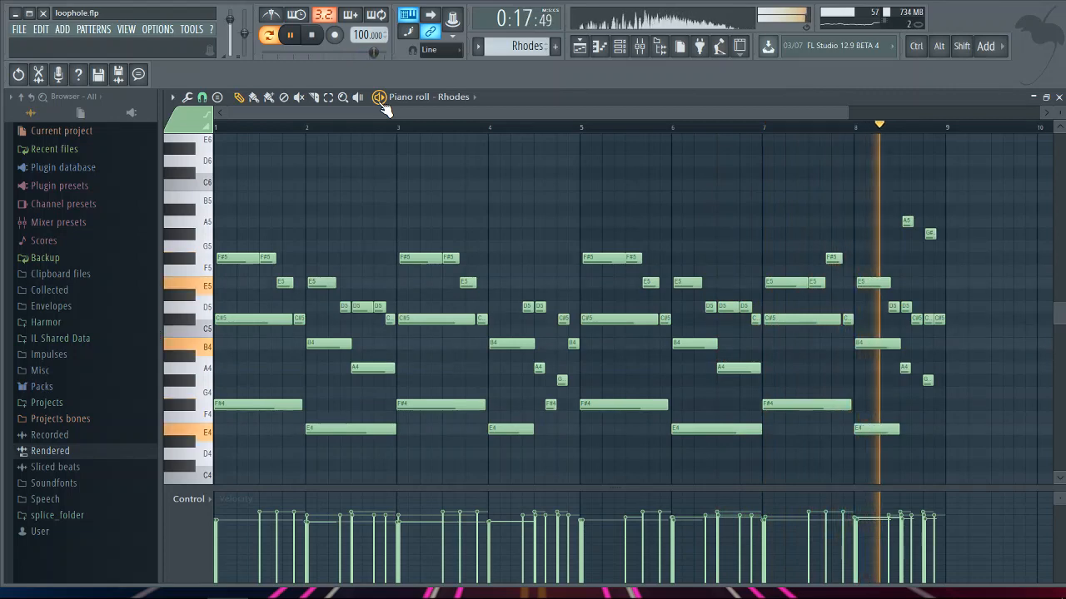
pyautogui.press('space')
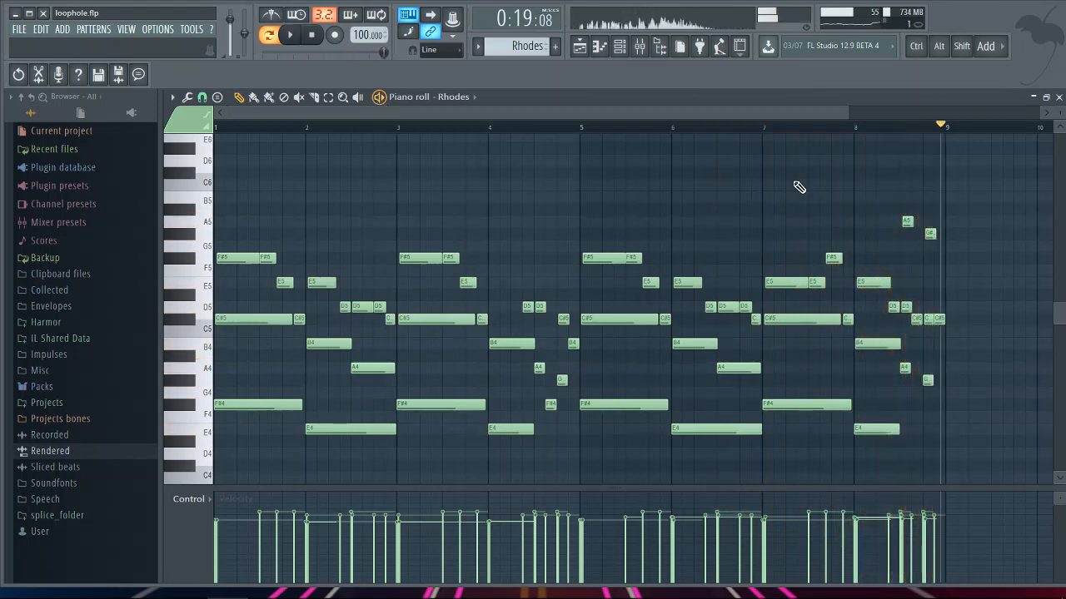
pyautogui.click(216, 131)
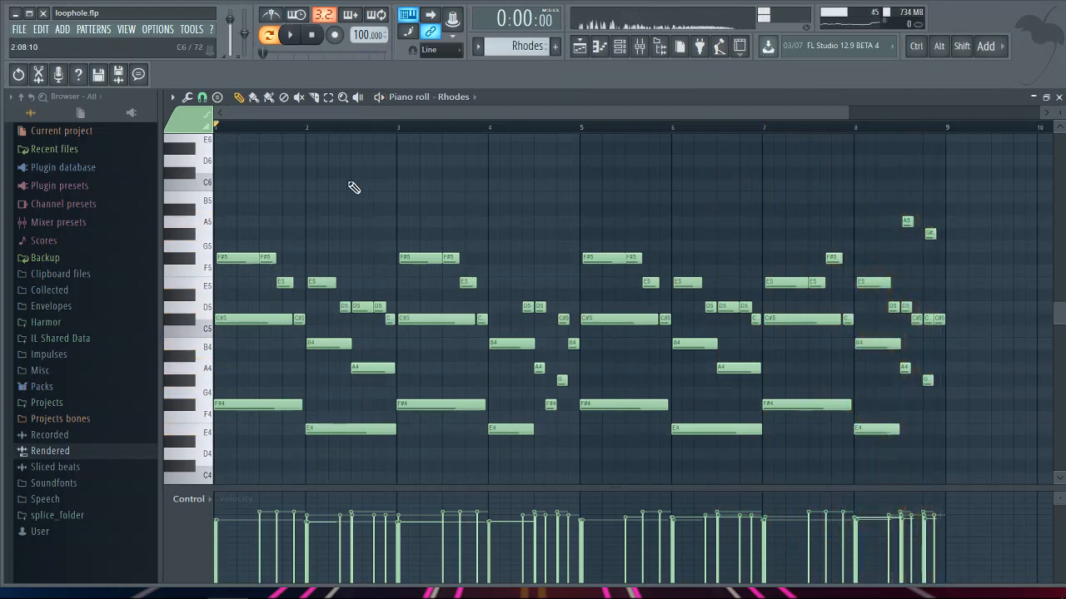
pyautogui.click(1057, 97)
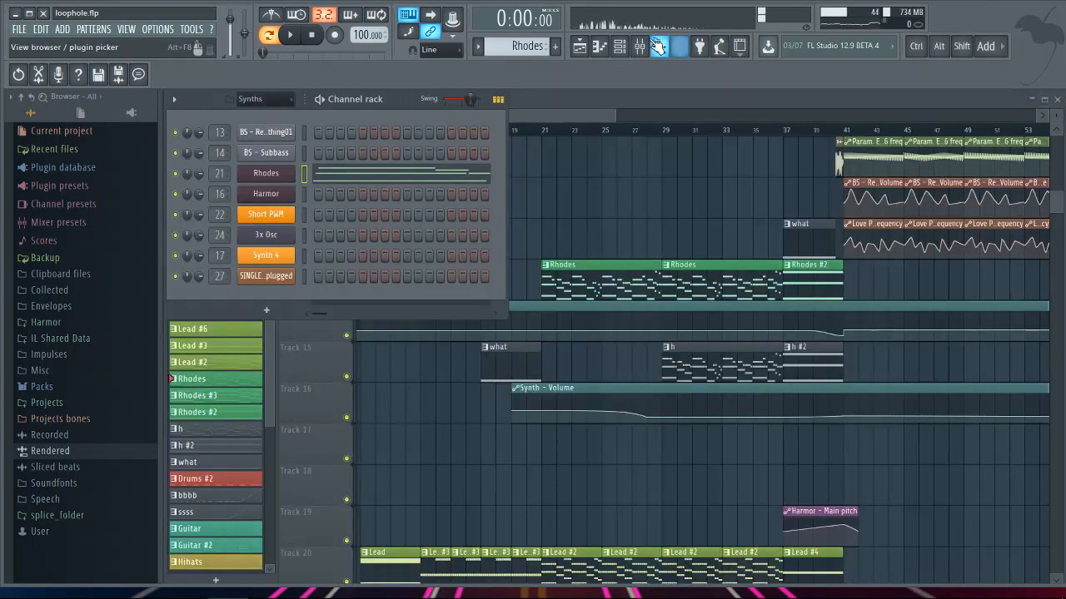
# Step: Show the mixer, open the Rhodes channel's Harmor synth to examine its settings, and close it
pyautogui.click(639, 46)
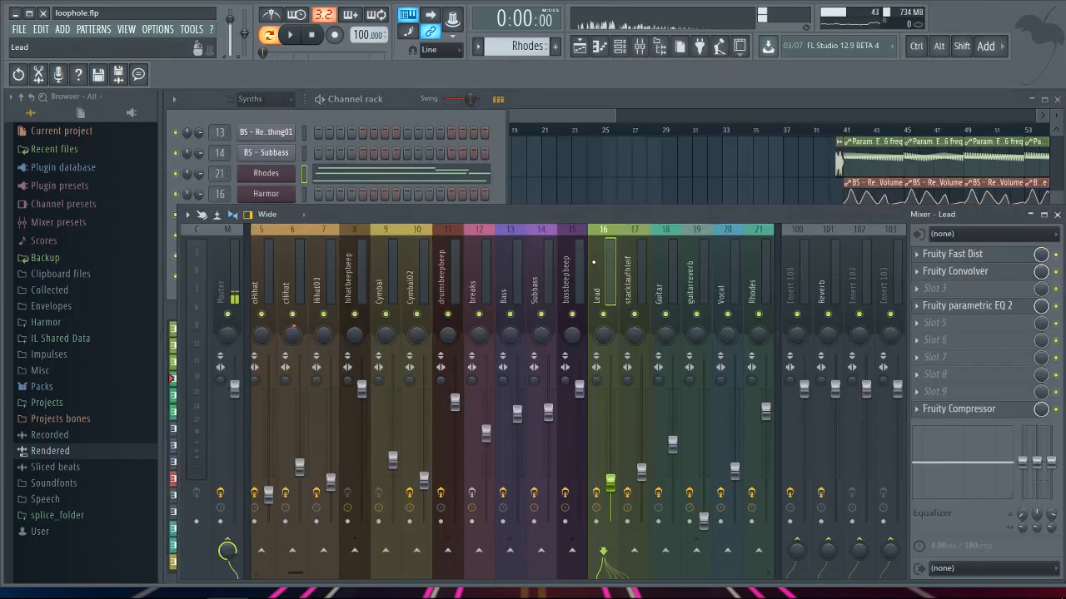
pyautogui.click(277, 176)
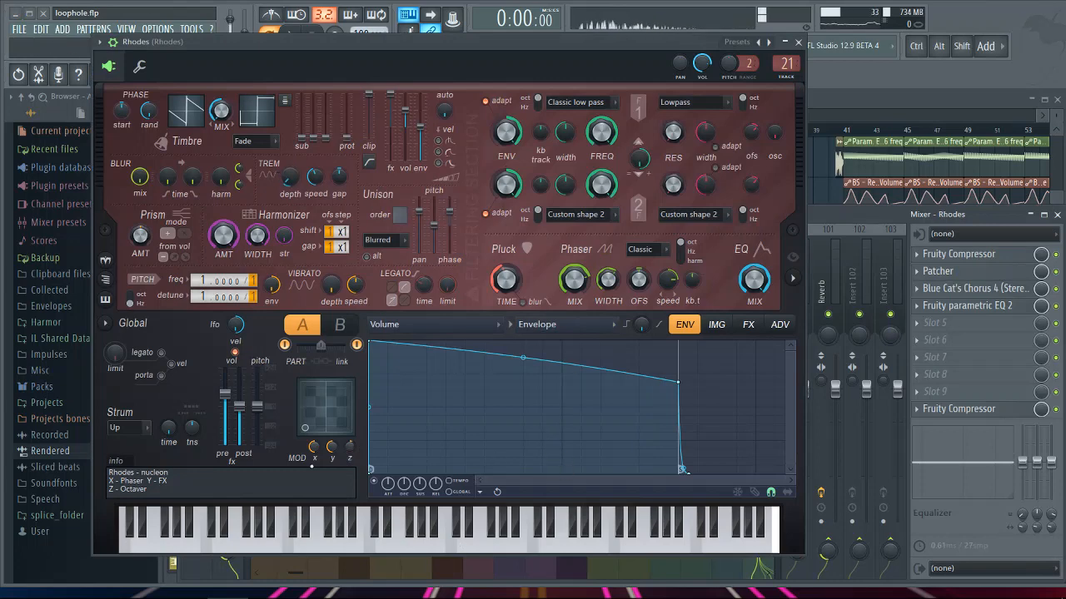
pyautogui.click(798, 42)
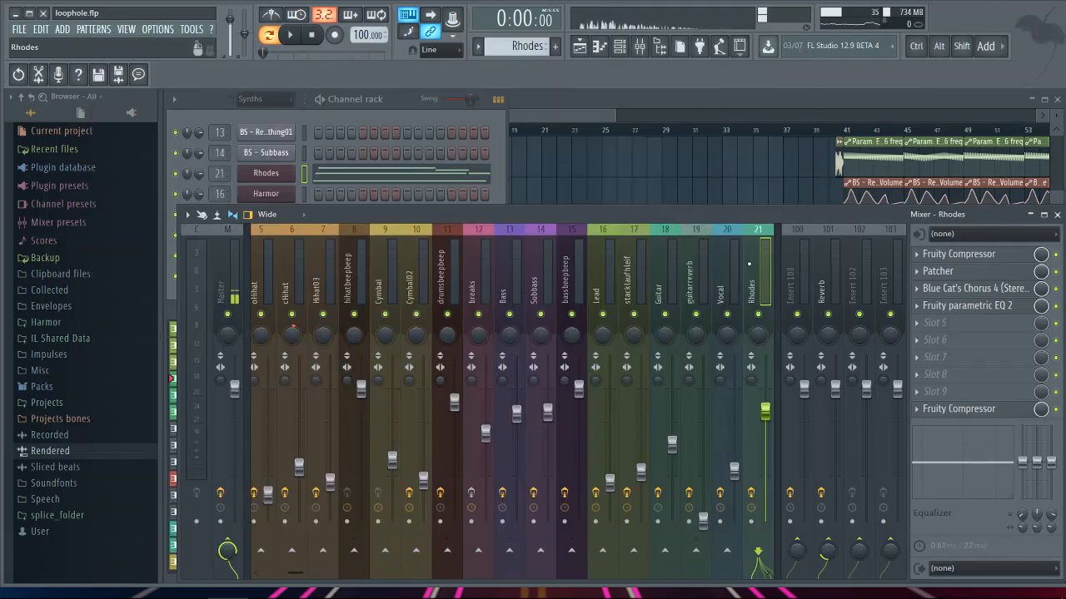
# Step: Open the Patcher effect on the Rhodes mixer insert to examine its effect routing map
pyautogui.moveTo(297, 570); pyautogui.dragTo(339, 572)
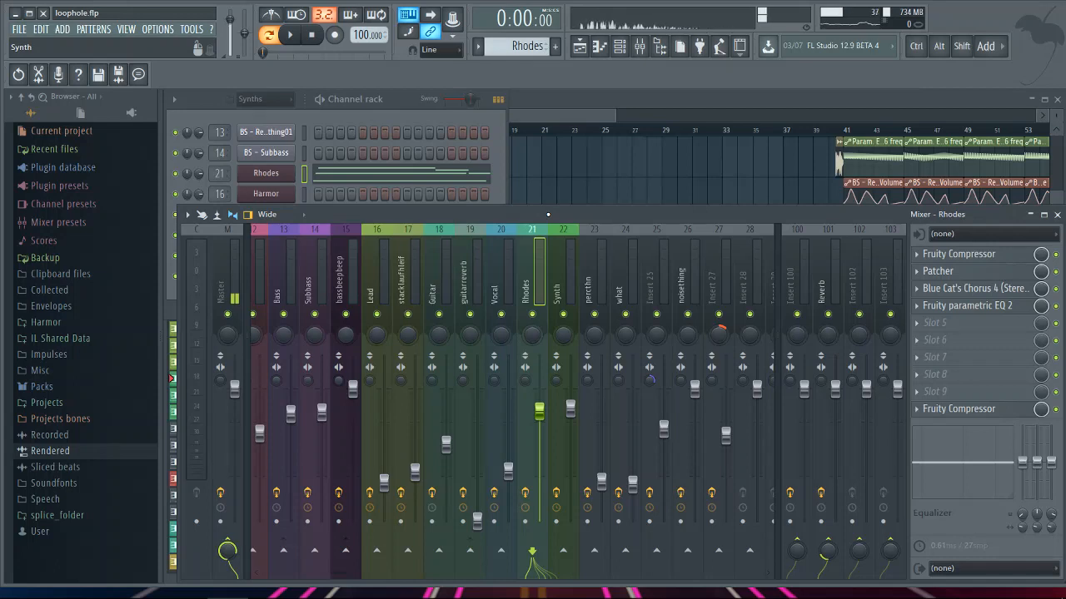
pyautogui.click(937, 272)
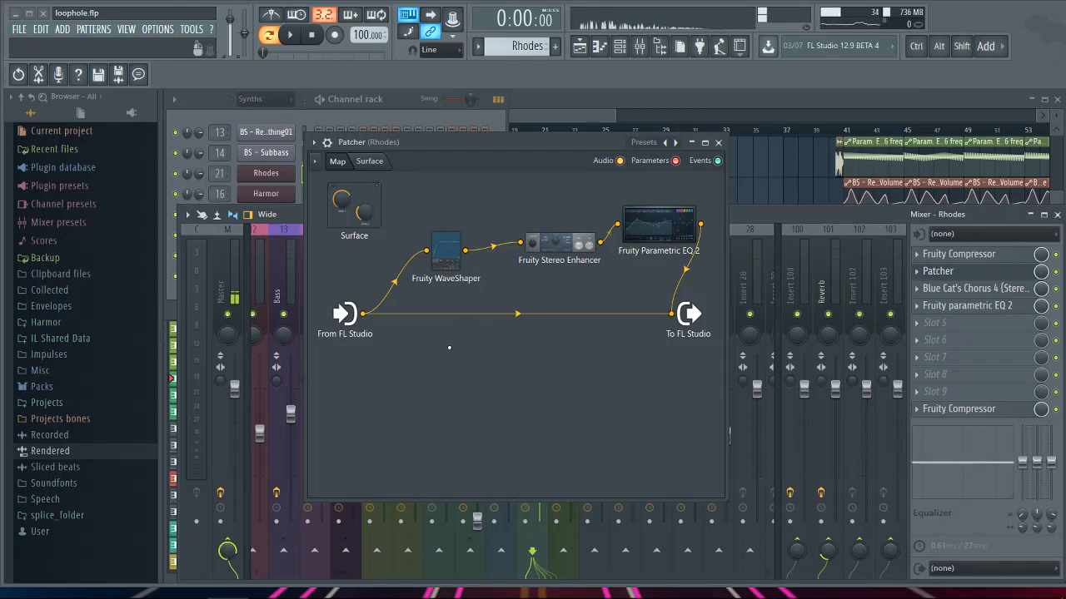
# Step: Examine the settings of the Fruity Parametric EQ 2 and the Fruity WaveShaper inside the Rhodes Patcher, closing each after viewing
pyautogui.doubleClick(673, 231)
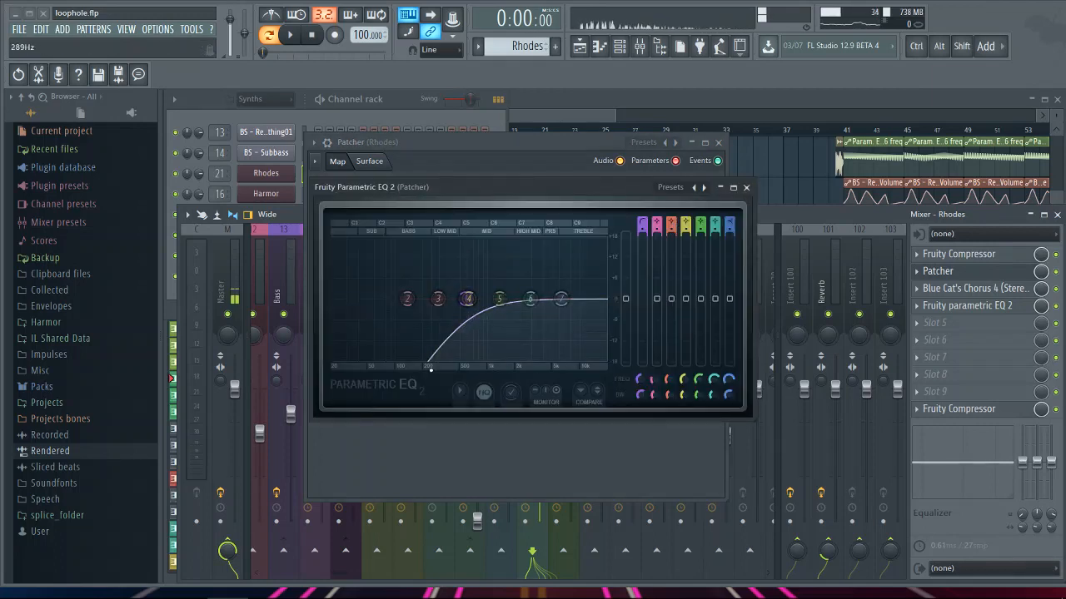
pyautogui.click(746, 187)
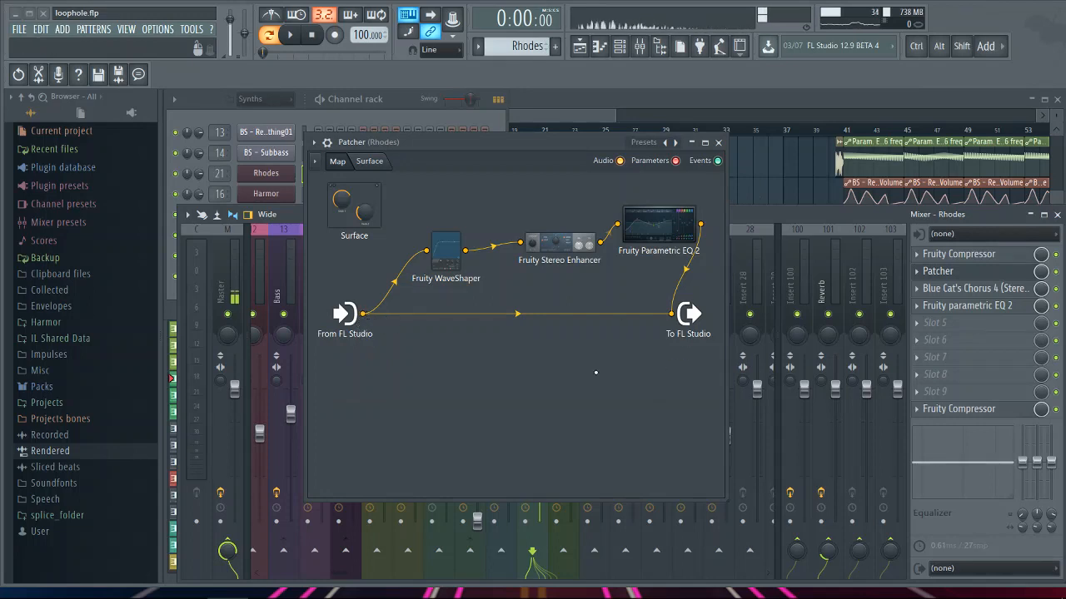
pyautogui.click(447, 259)
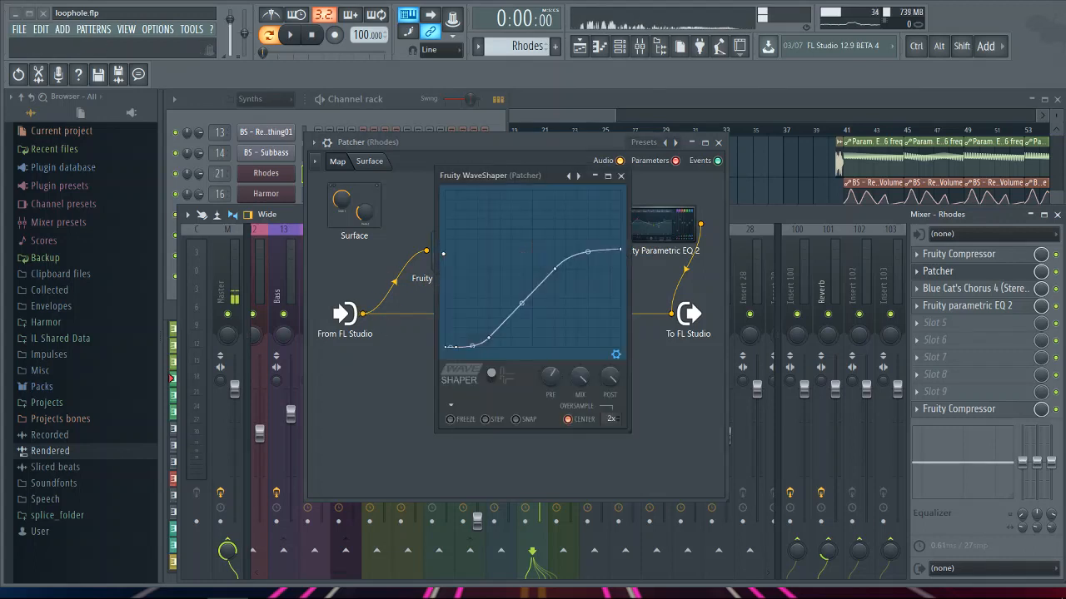
pyautogui.click(620, 176)
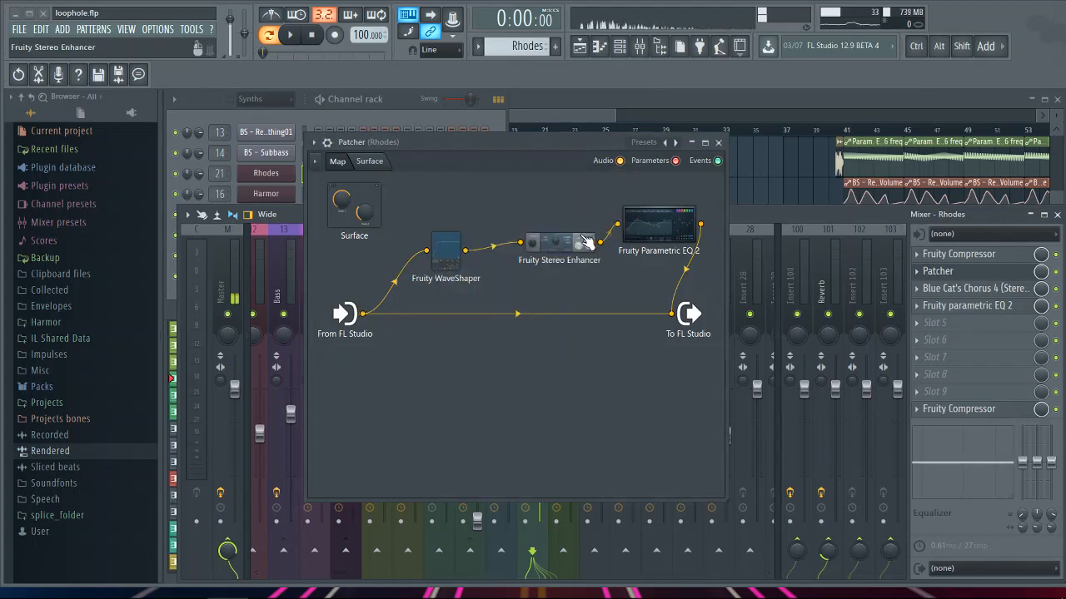
# Step: Examine the Patcher's Fruity Stereo Enhancer, recheck its Fruity Parametric EQ 2, and close the Patcher
pyautogui.click(549, 254)
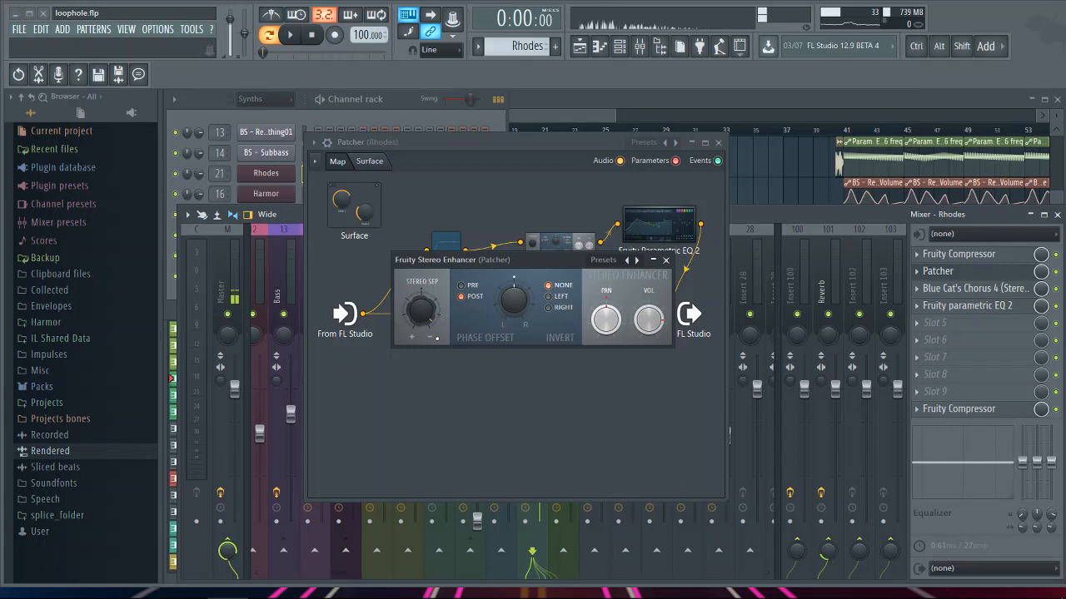
pyautogui.click(666, 261)
pyautogui.click(658, 229)
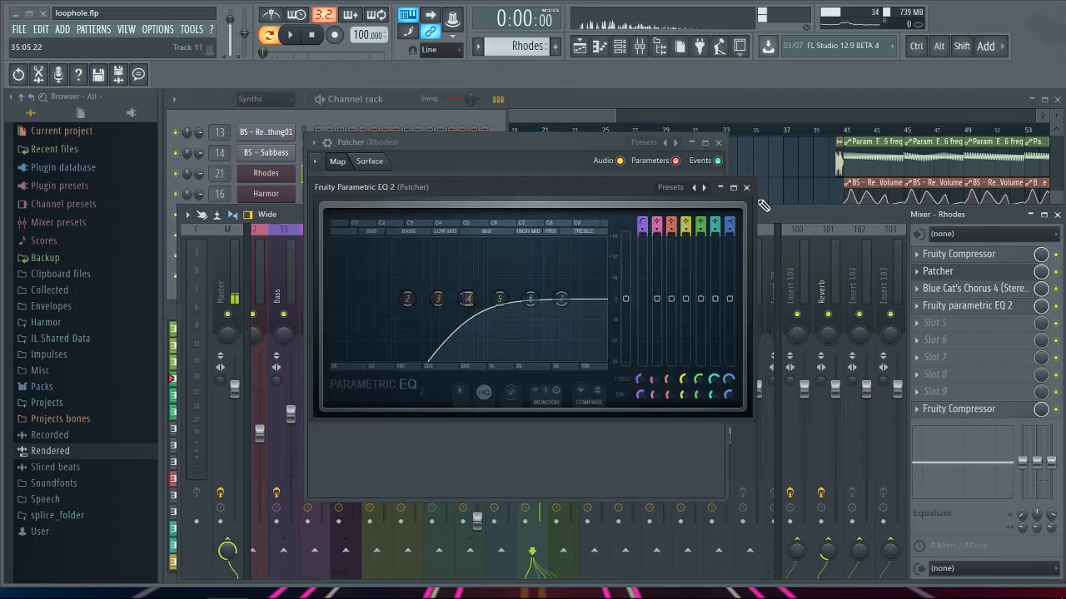
pyautogui.click(747, 188)
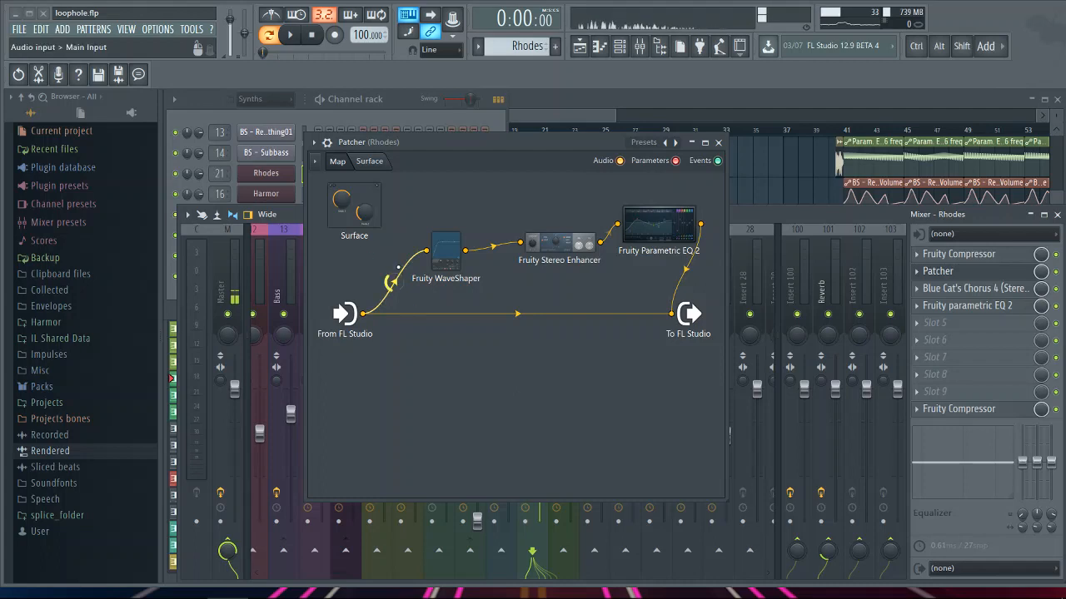
pyautogui.click(720, 143)
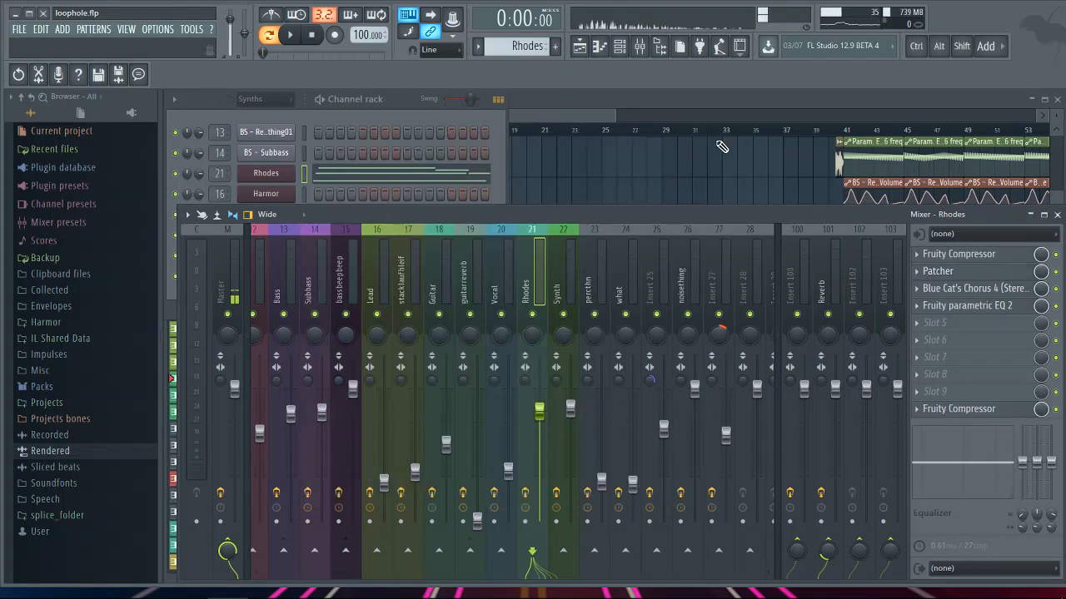
# Step: Inspect the Fruity parametric EQ 2 curve in slot 4 of the Rhodes insert, close it, and return to the playlist
pyautogui.click(965, 307)
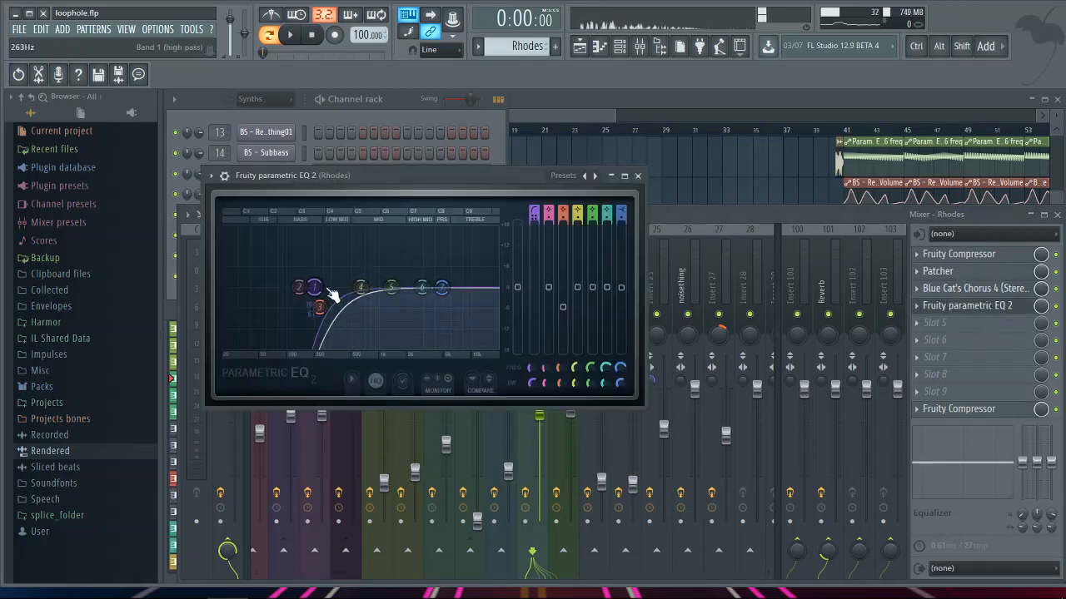
pyautogui.click(637, 176)
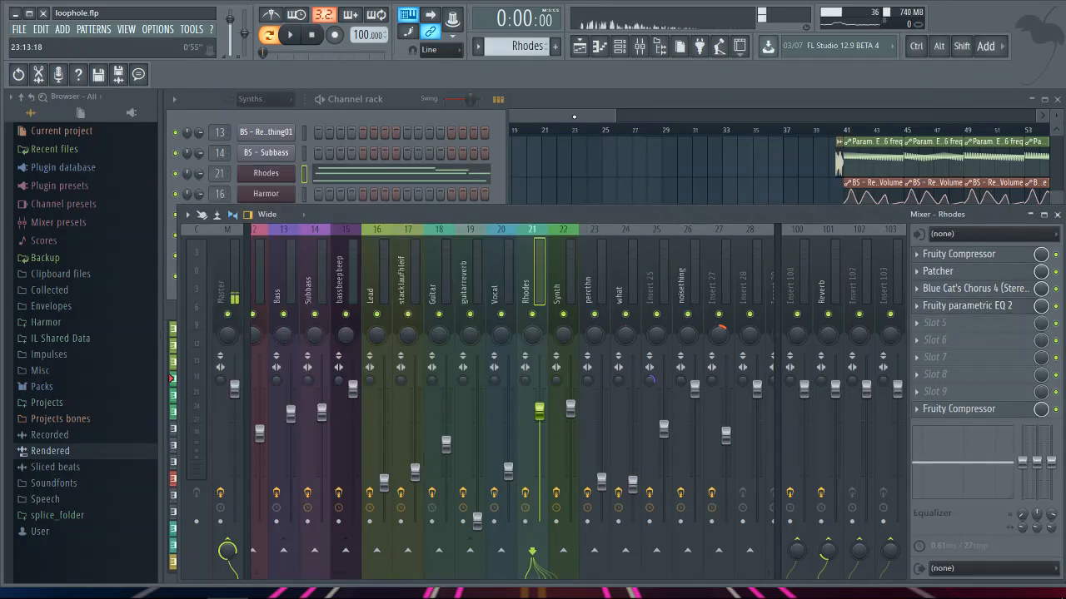
pyautogui.click(573, 116)
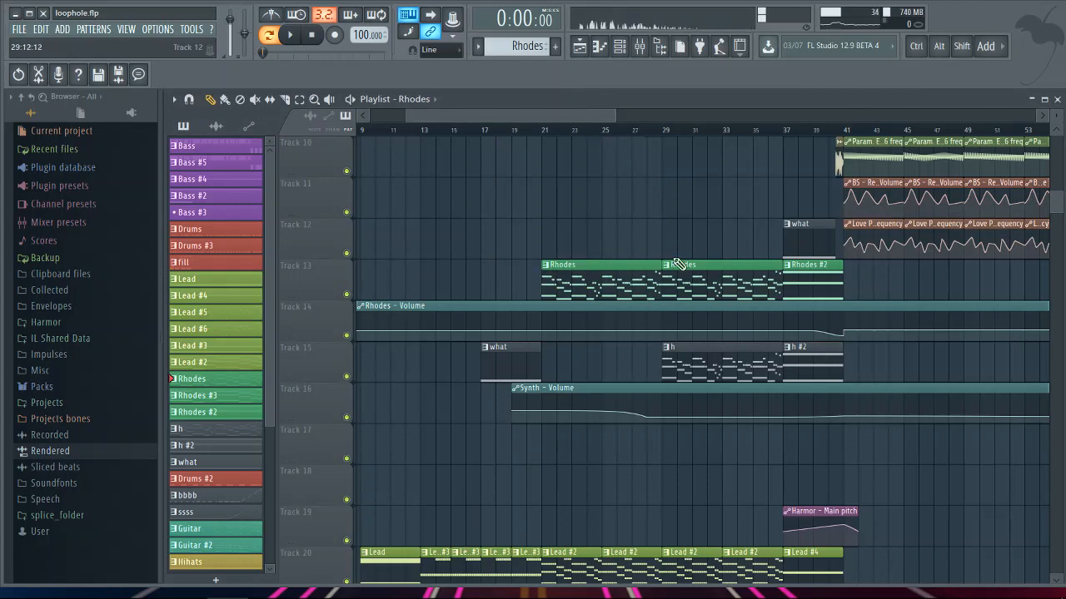
# Step: Solo tracks 1 to 3 and play the short break section from bar 21, stopping once it ends
pyautogui.scroll(4, 670, 234)
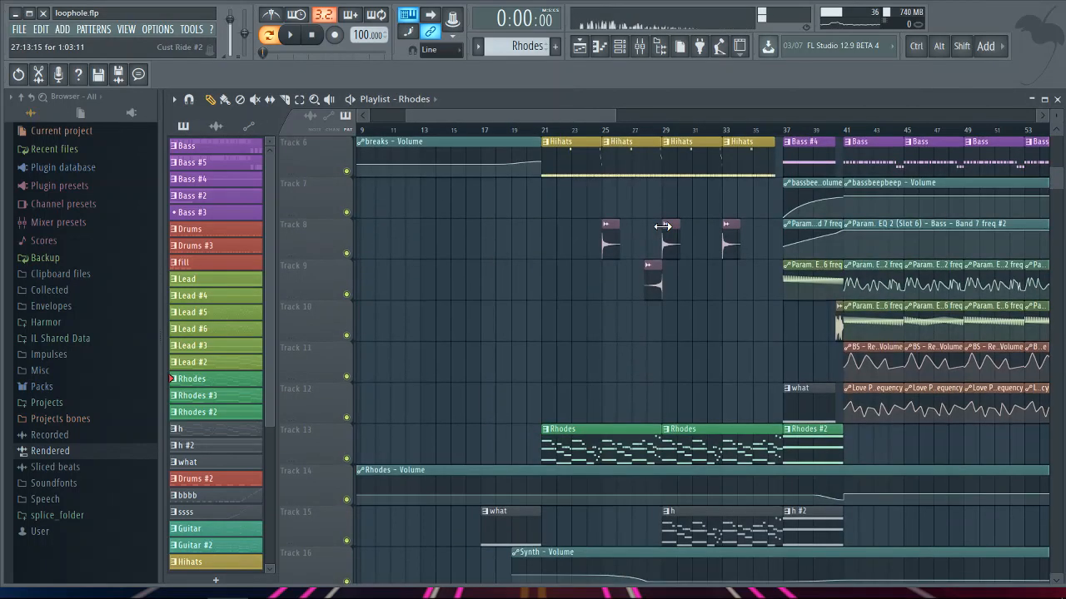
pyautogui.scroll(-4, 683, 325)
pyautogui.scroll(9, 674, 214)
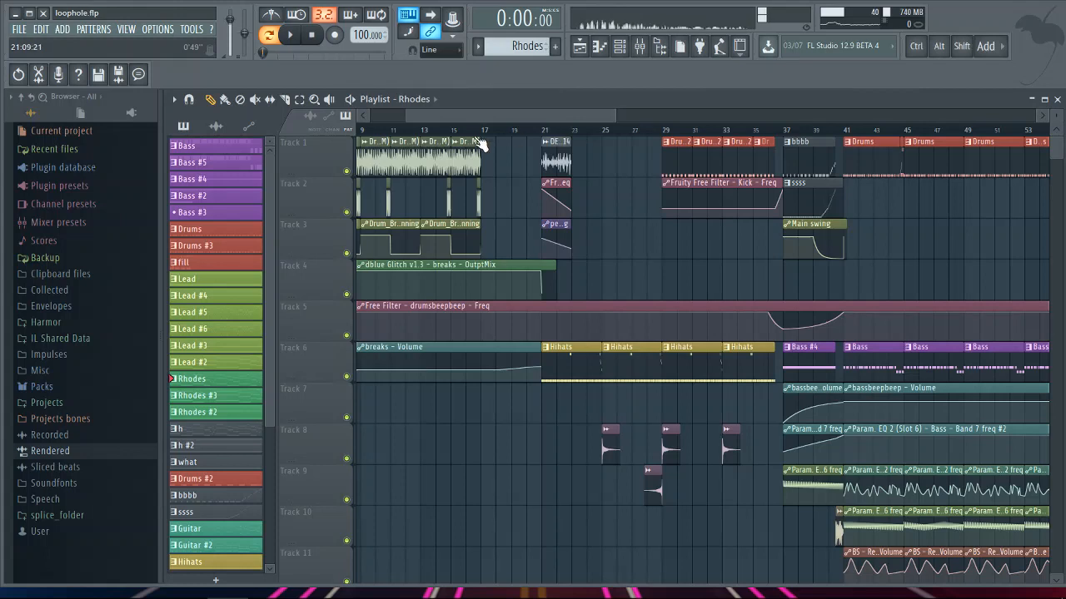
pyautogui.rightClick(347, 172)
pyautogui.click(347, 212)
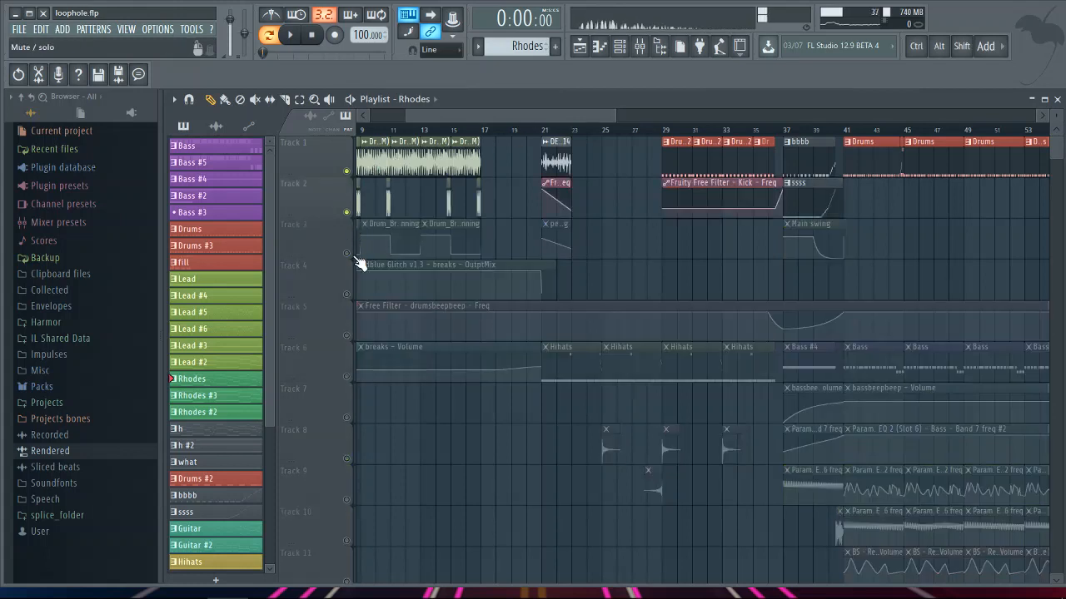
pyautogui.click(347, 253)
pyautogui.click(545, 133)
pyautogui.press('space')
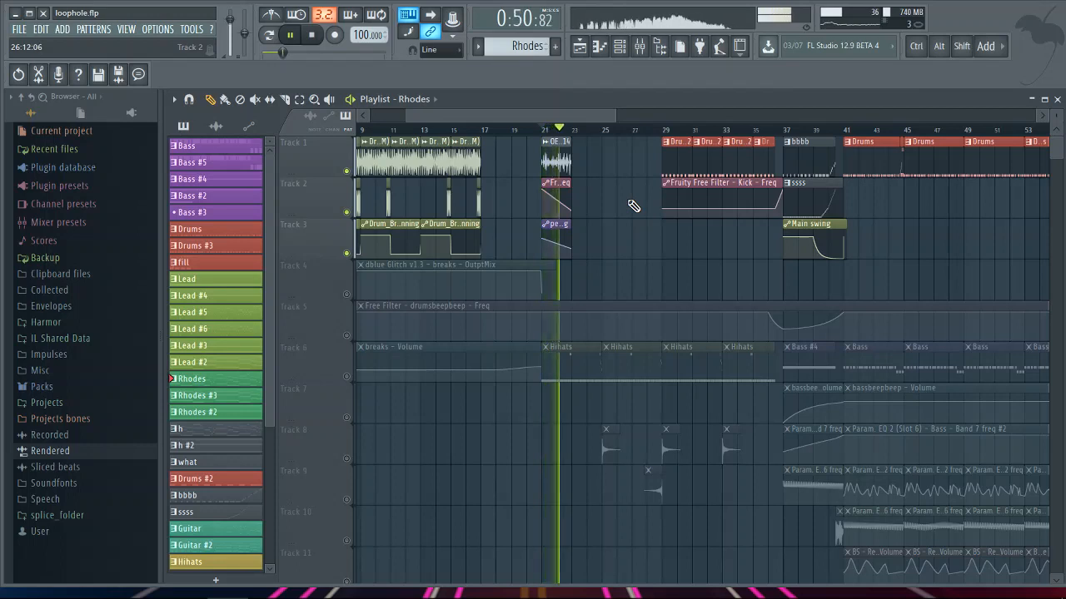
pyautogui.press('space')
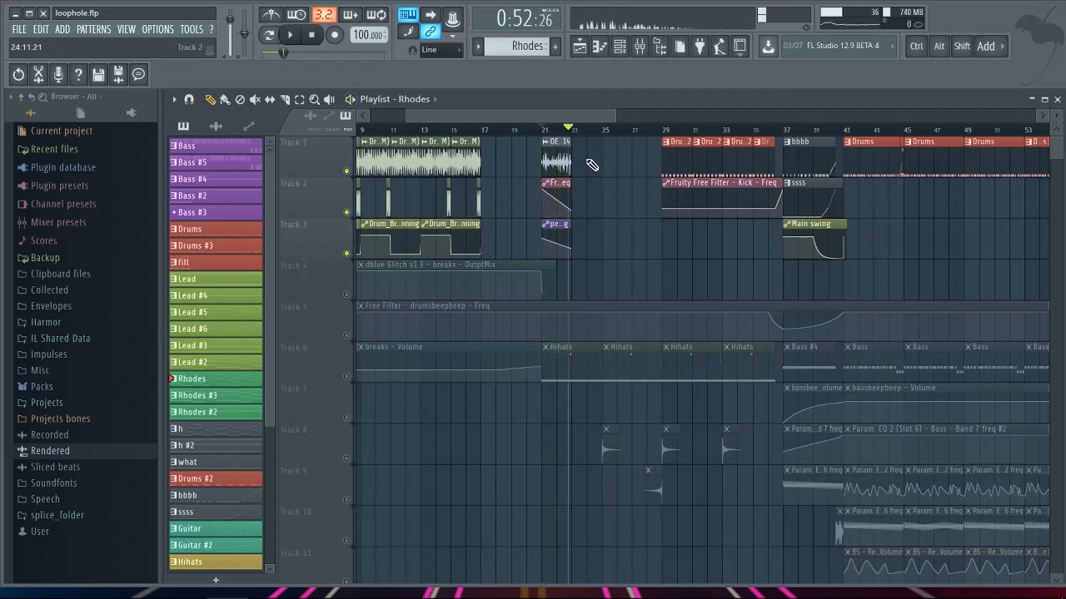
# Step: Turn all playlist tracks back on and return the playhead to bar 21
pyautogui.rightClick(346, 170)
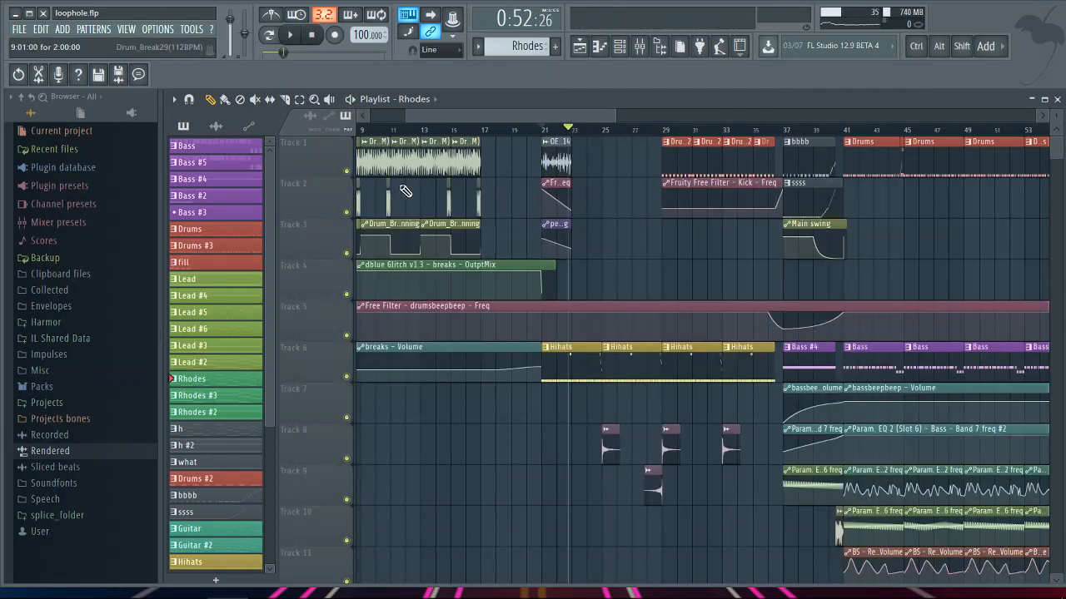
pyautogui.rightClick(347, 170)
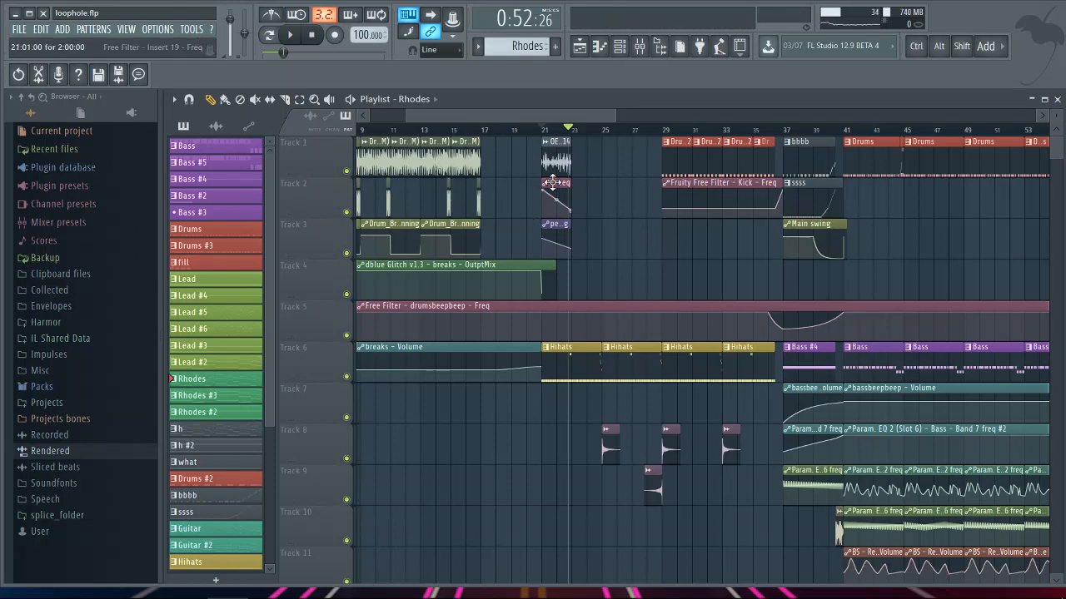
pyautogui.click(551, 130)
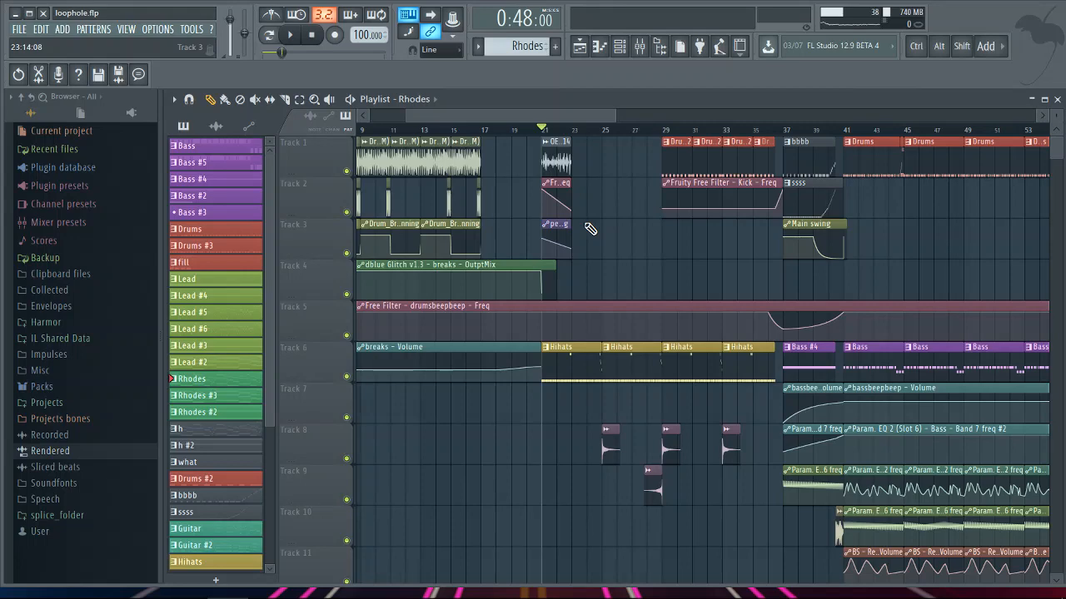
# Step: Solo track 6 with the Hihats clips and start playback from bar 21
pyautogui.scroll(-4, 651, 246)
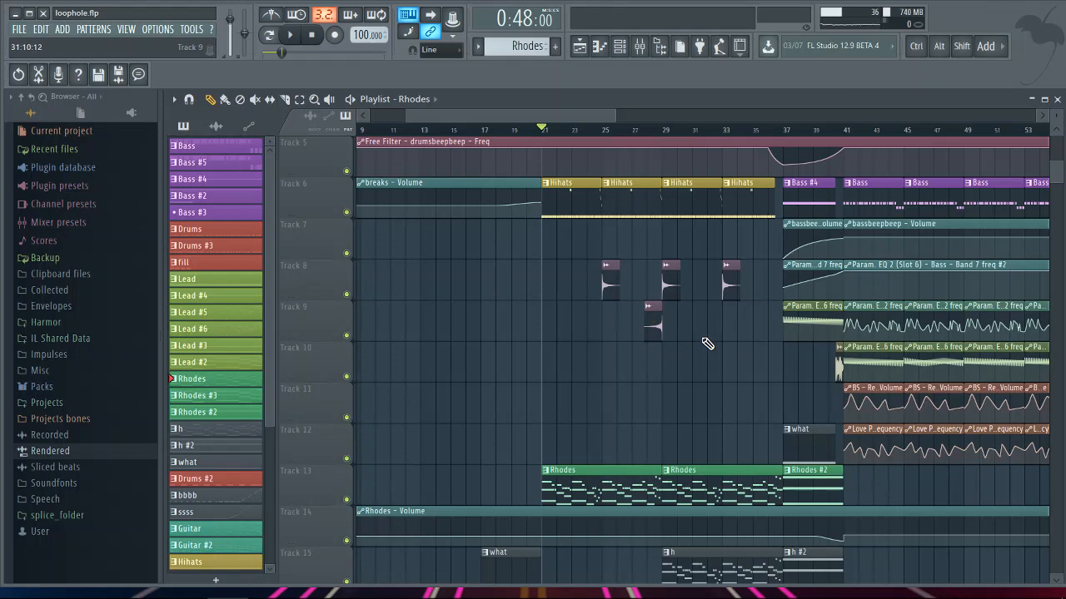
pyautogui.rightClick(349, 213)
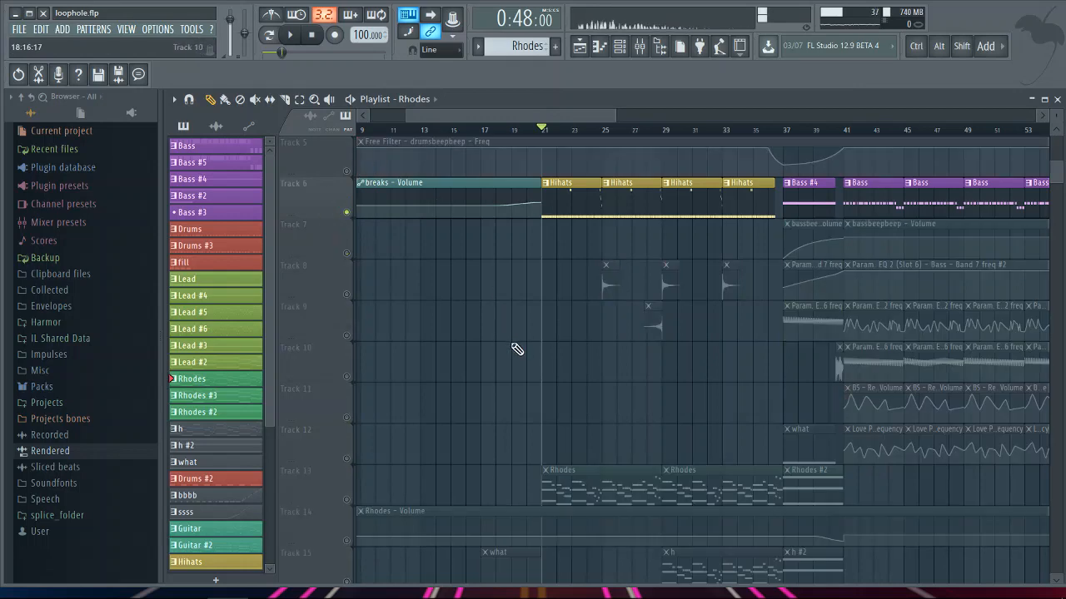
pyautogui.scroll(-2, 469, 316)
pyautogui.scroll(-15, 462, 320)
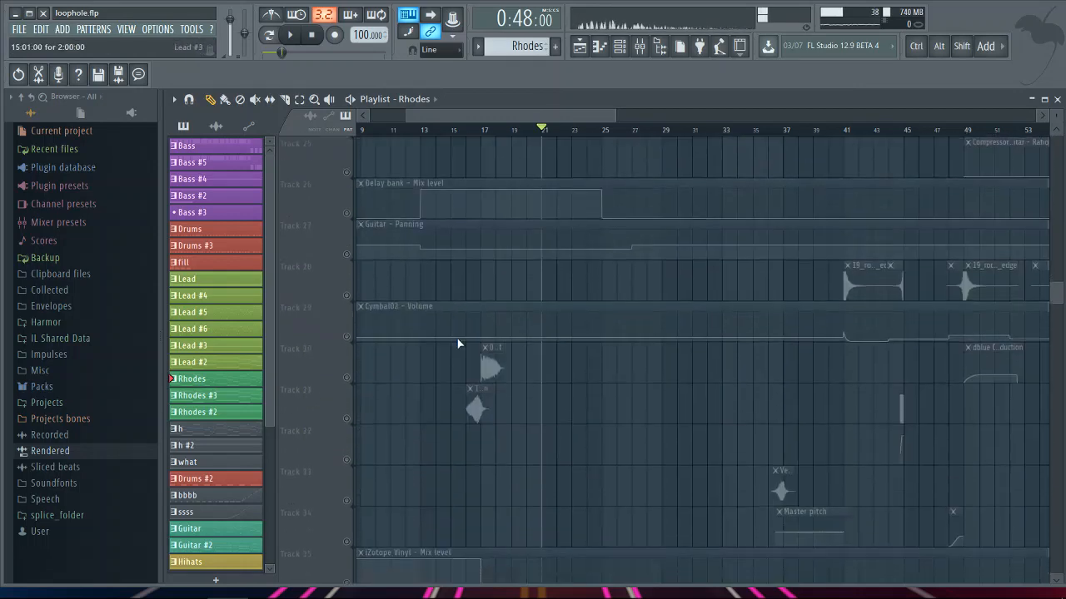
pyautogui.scroll(15, 467, 305)
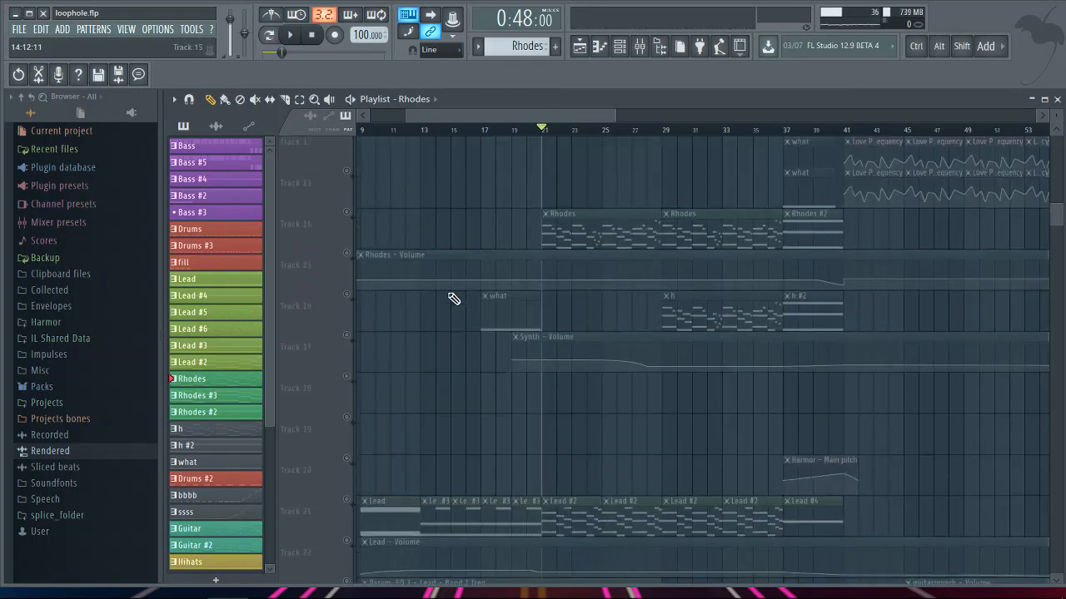
pyautogui.press('space')
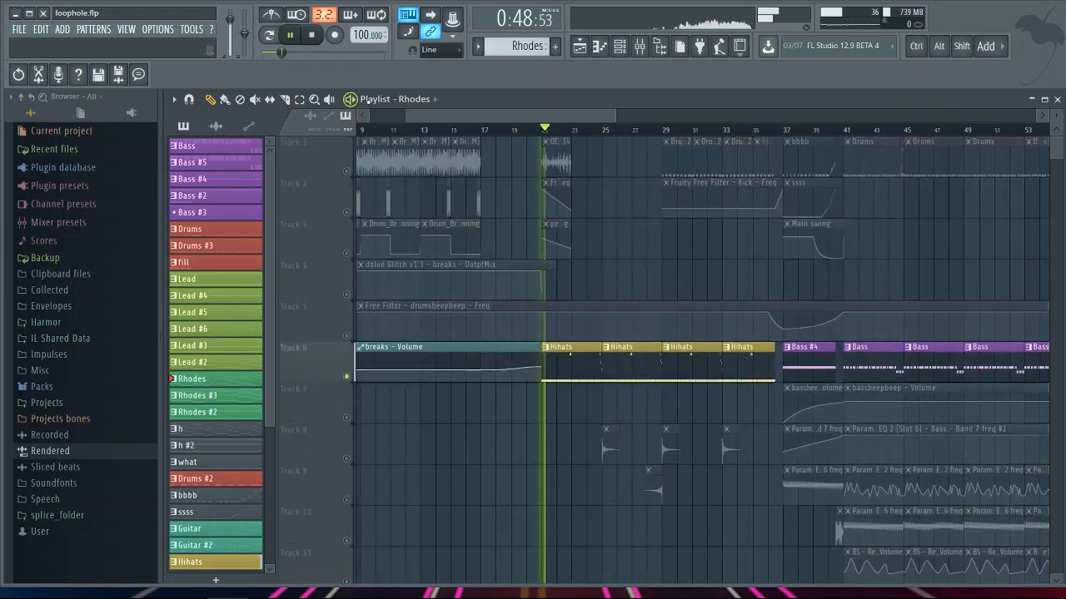
# Step: Show the hi-hat inserts in the mixer, open the Default effect on the Hihat03 insert to examine its parameters, and close it
pyautogui.click(646, 47)
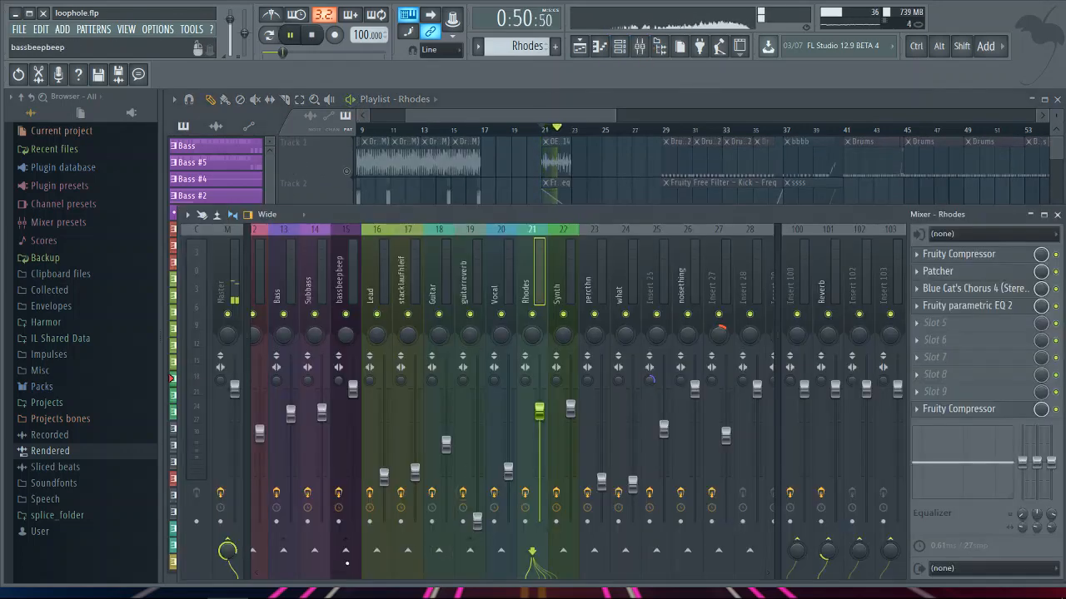
pyautogui.moveTo(243, 575); pyautogui.dragTo(238, 575)
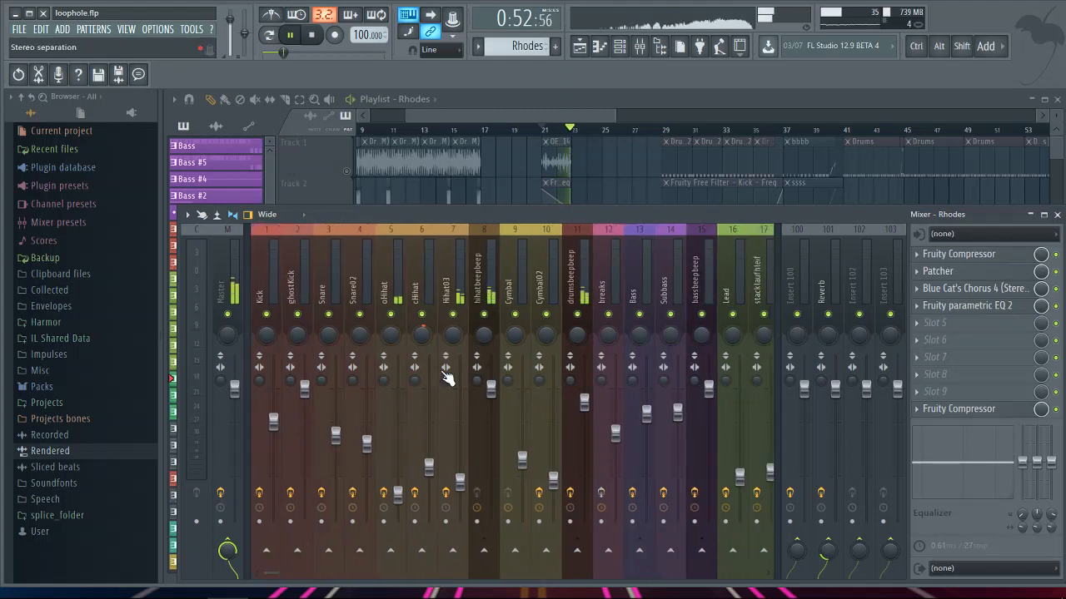
pyautogui.click(444, 277)
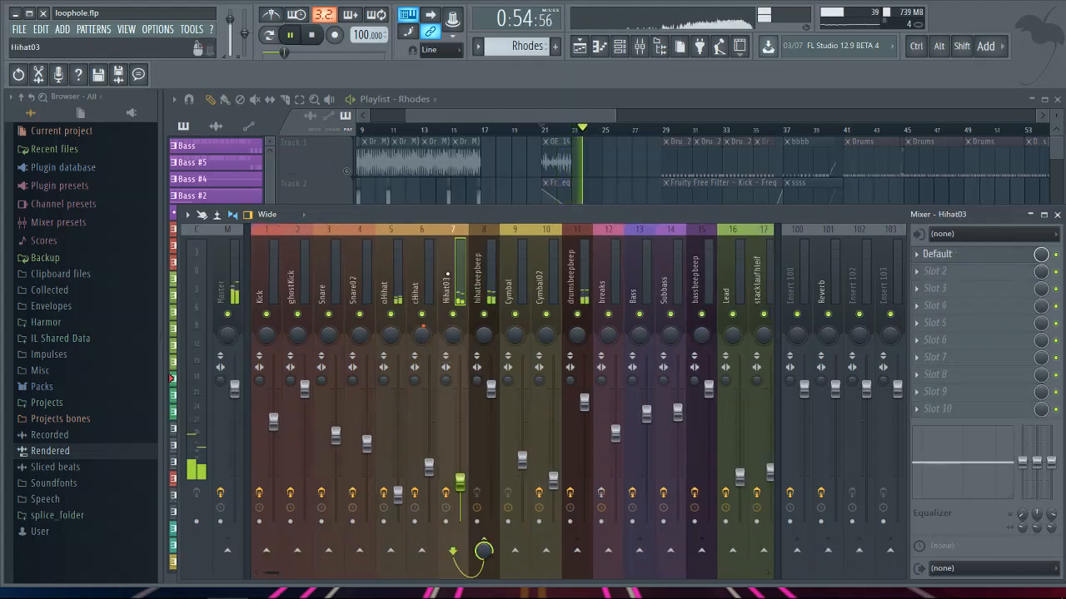
pyautogui.click(930, 253)
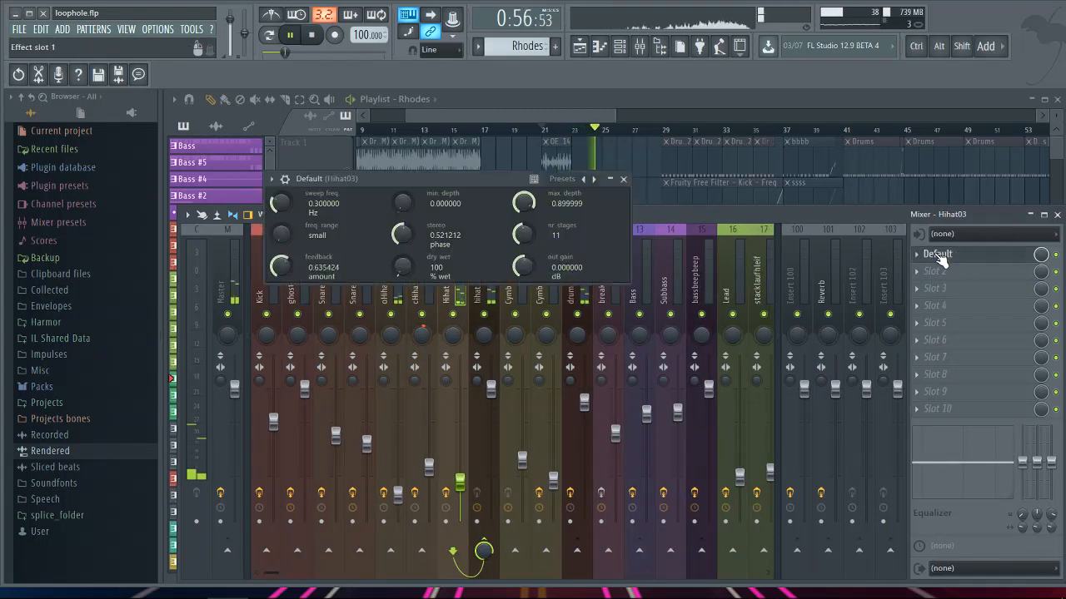
pyautogui.click(626, 180)
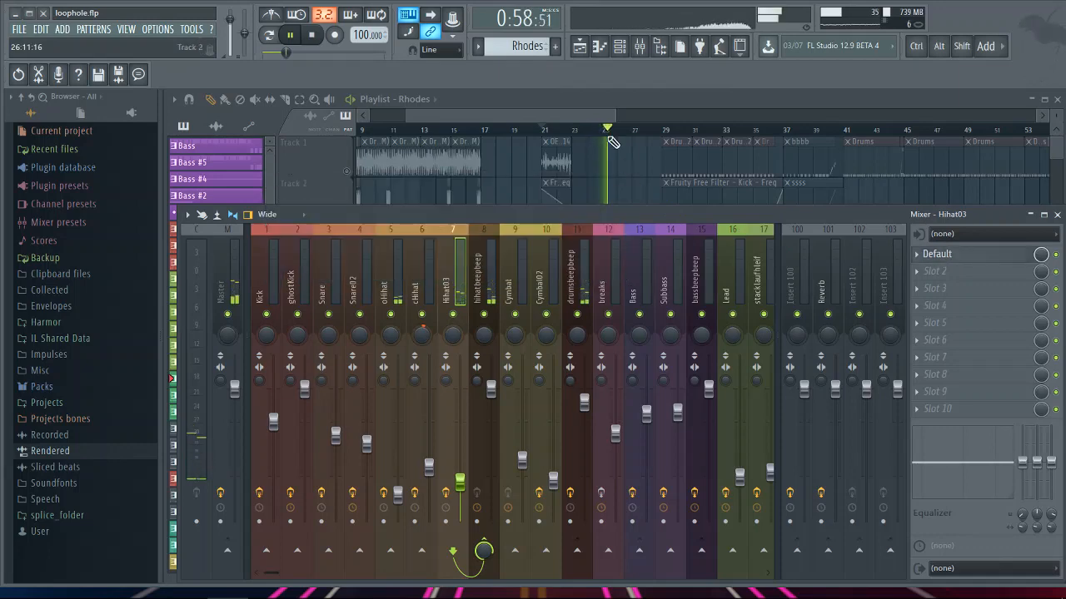
# Step: Return to the playlist, stop the hi-hat playback, and turn all tracks back on
pyautogui.click(587, 116)
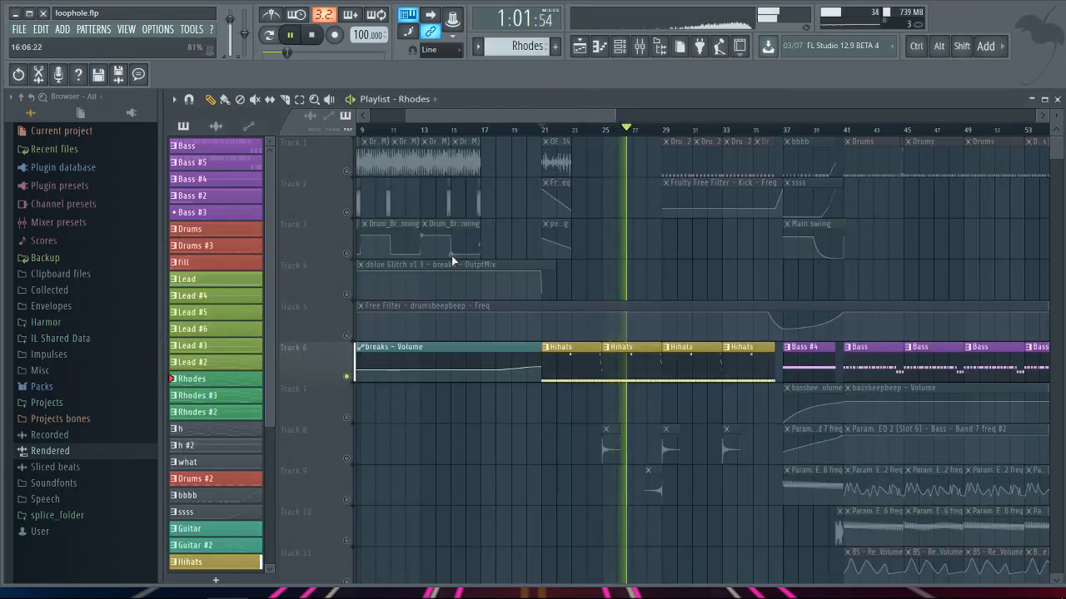
pyautogui.press('space')
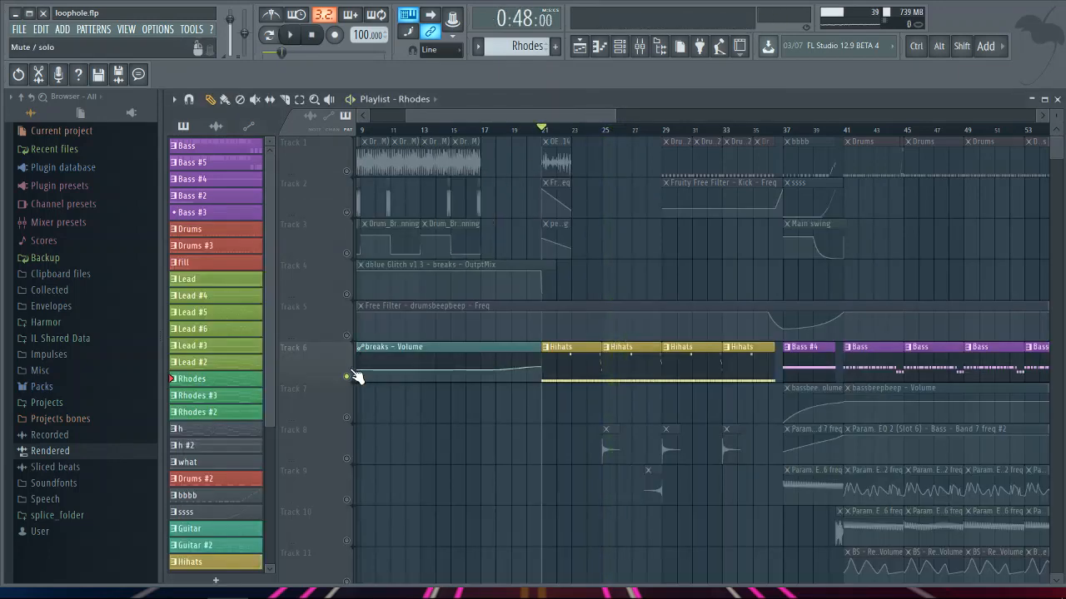
pyautogui.scroll(-7, 638, 359)
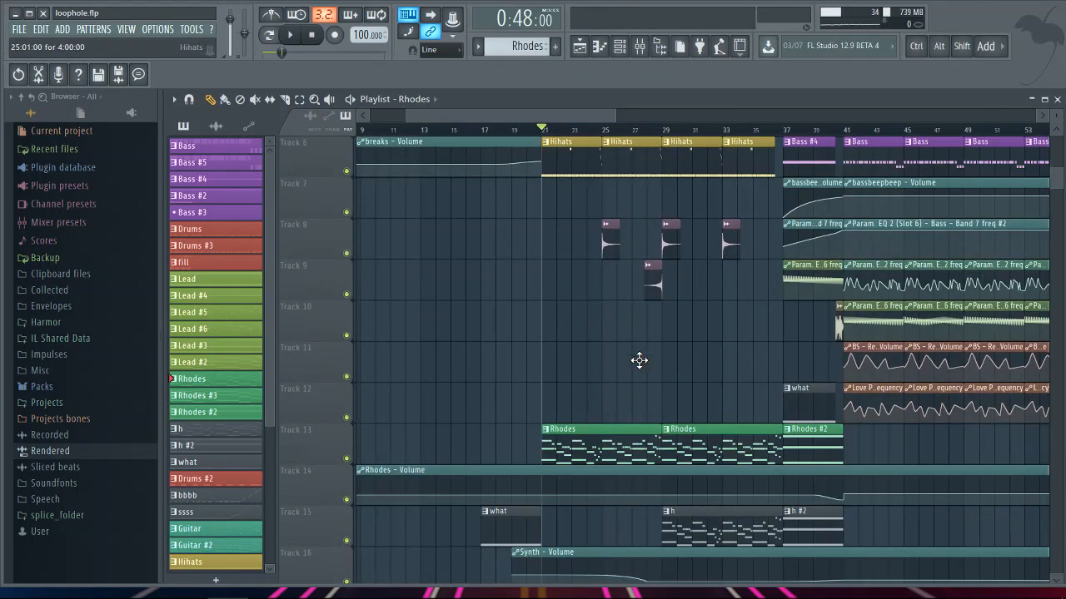
pyautogui.scroll(3, 638, 359)
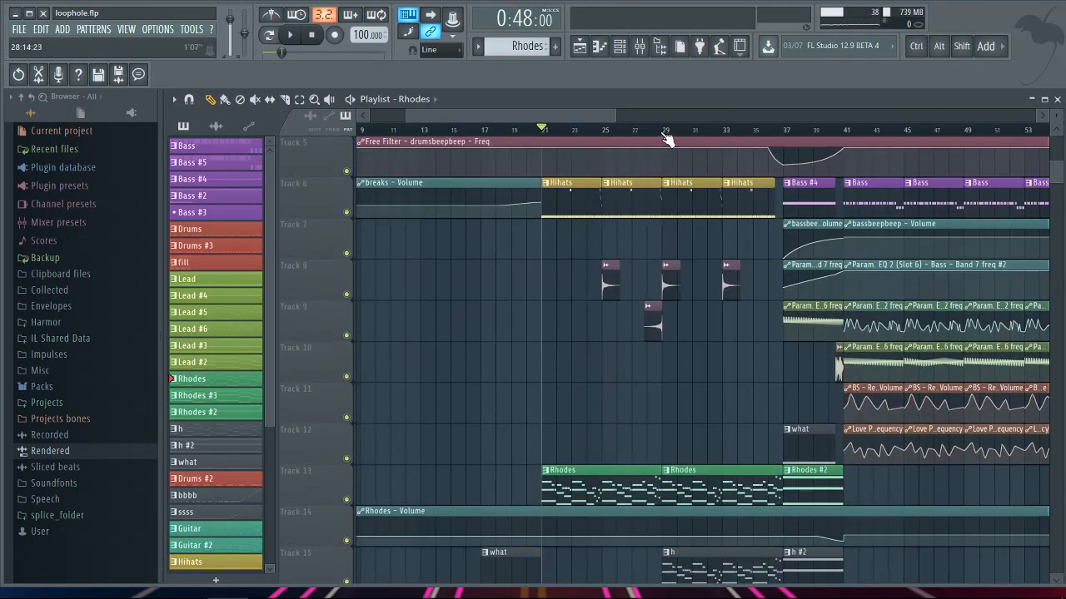
# Step: Play the full arrangement briefly from bar 29 and stop with the h clip on track 15 in view
pyautogui.click(666, 136)
pyautogui.press('space')
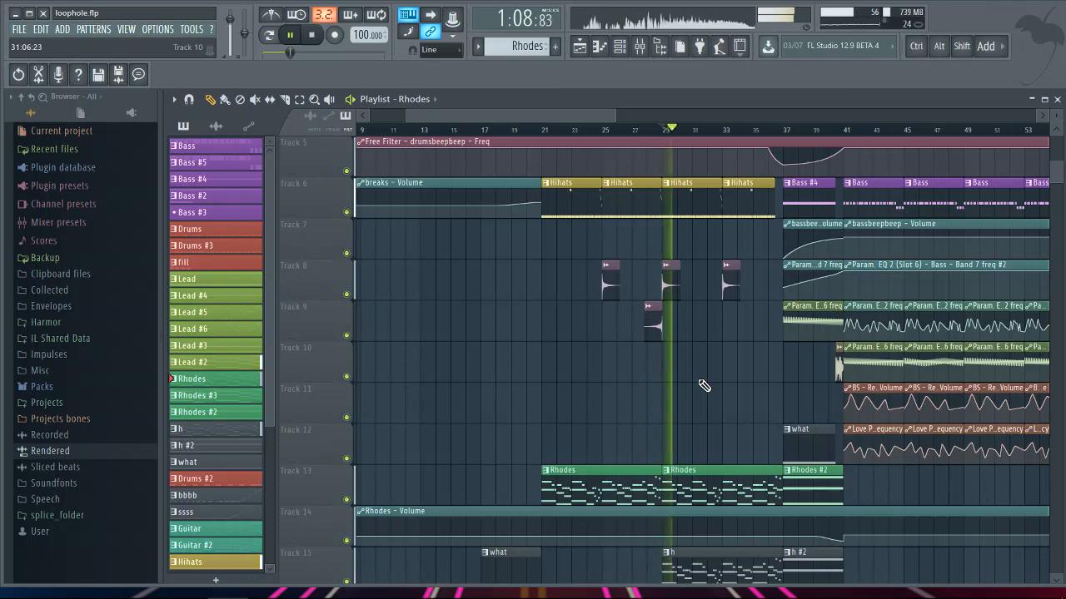
pyautogui.scroll(-5, 704, 385)
pyautogui.press('space')
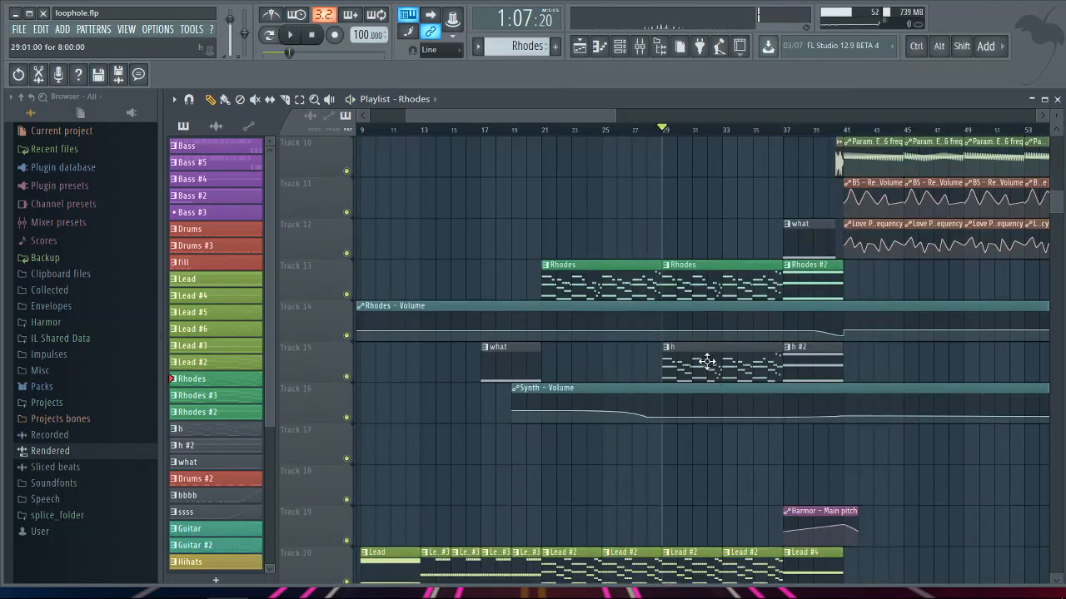
# Step: Open the h pattern from track 15 in the piano roll, play its Short PWM notes briefly, stop, and close the piano roll
pyautogui.rightClick(666, 349)
pyautogui.click(708, 397)
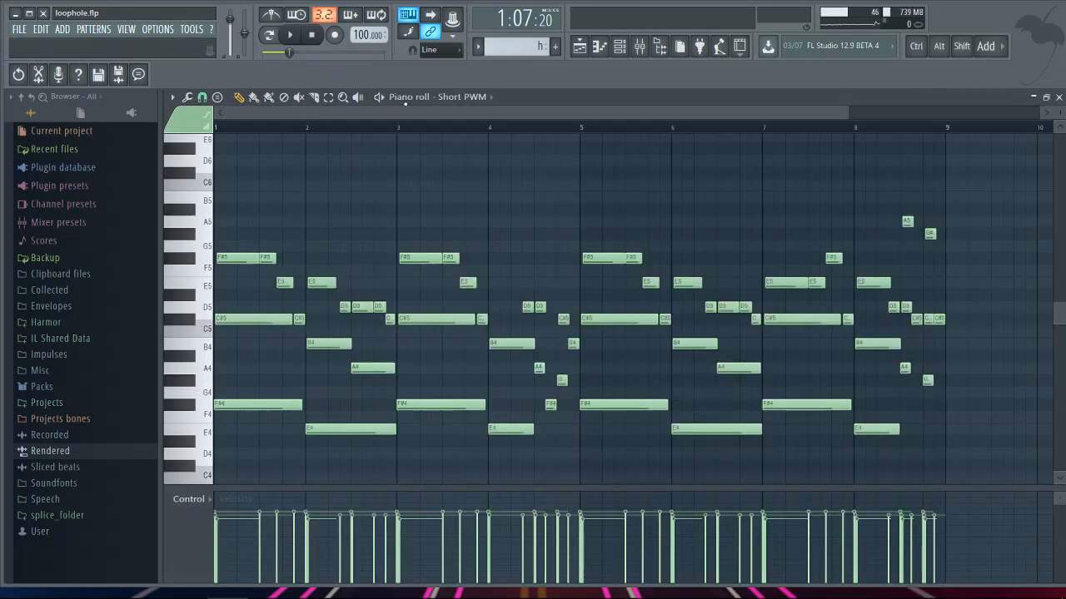
pyautogui.press('space')
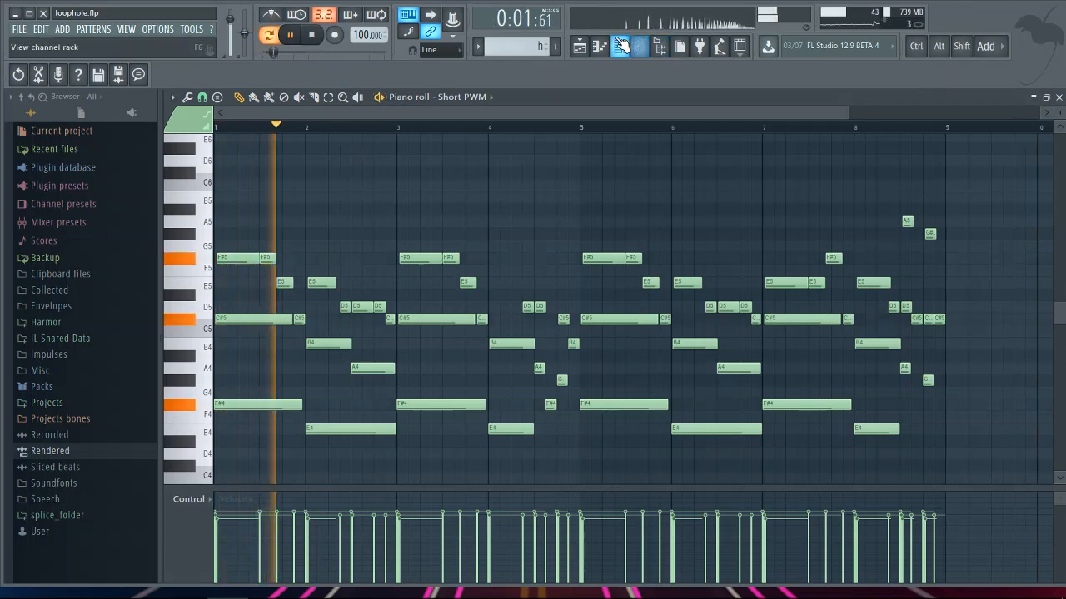
pyautogui.click(379, 97)
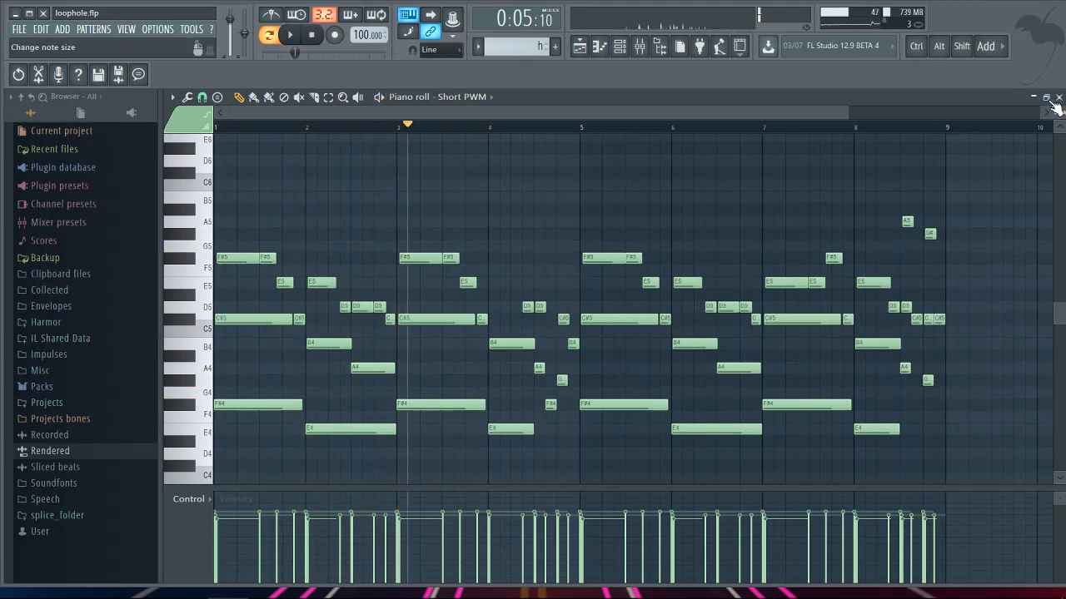
pyautogui.click(1058, 98)
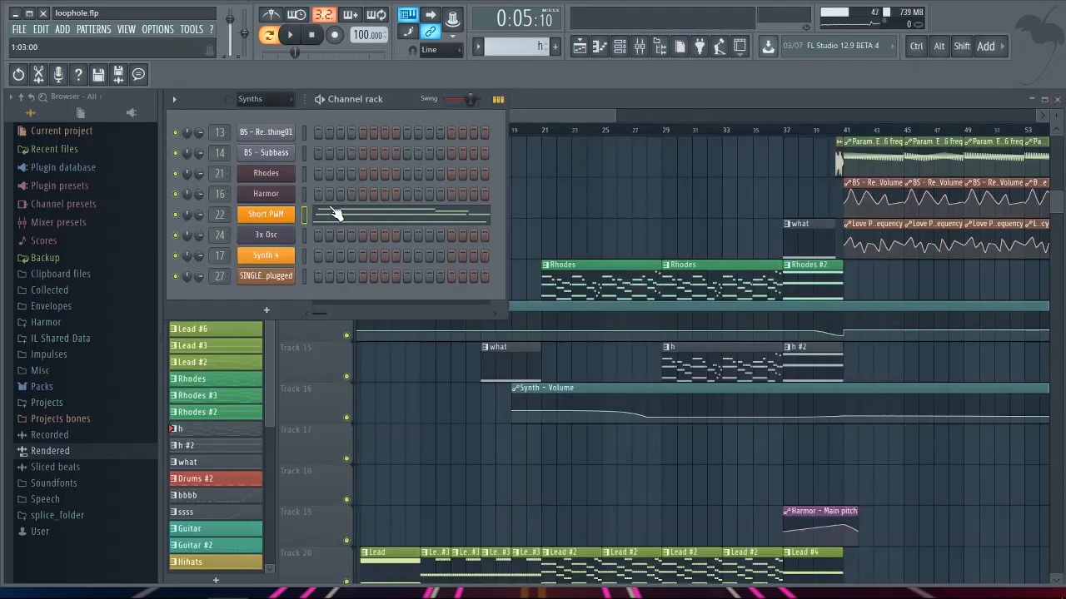
# Step: Open the Short PWM synth to examine its operator 1 settings, and close both the synth and the channel rack
pyautogui.click(284, 221)
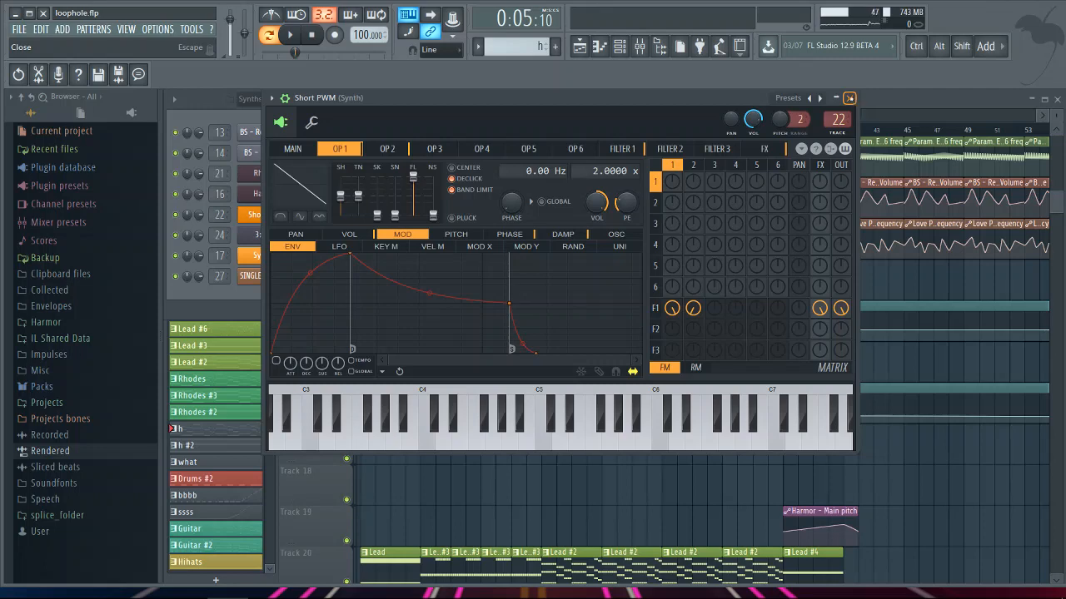
pyautogui.click(850, 98)
pyautogui.click(495, 99)
# Step: Isolate the drum build-up on tracks 1, 2 and 3 and set the playback position to bar 37
pyautogui.moveTo(508, 116); pyautogui.dragTo(531, 115)
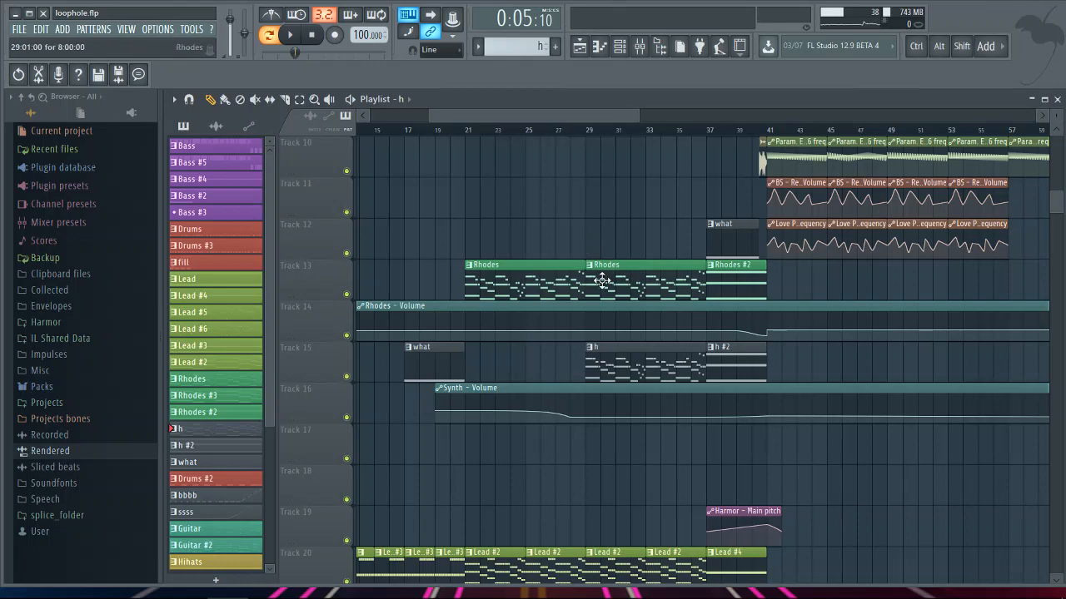
pyautogui.scroll(-4, 642, 328)
pyautogui.scroll(12, 642, 328)
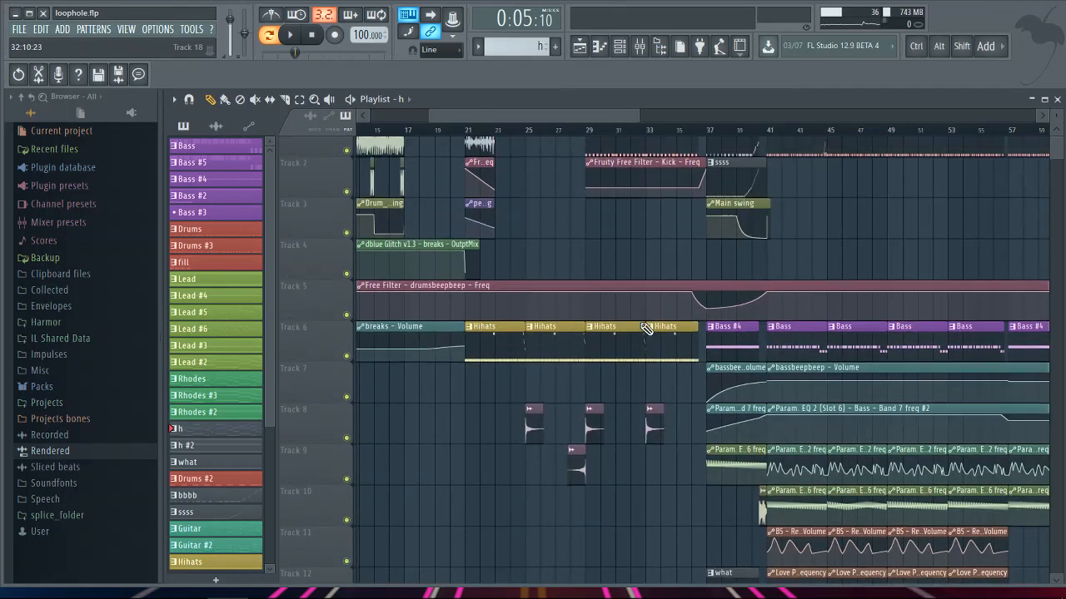
pyautogui.scroll(1, 646, 328)
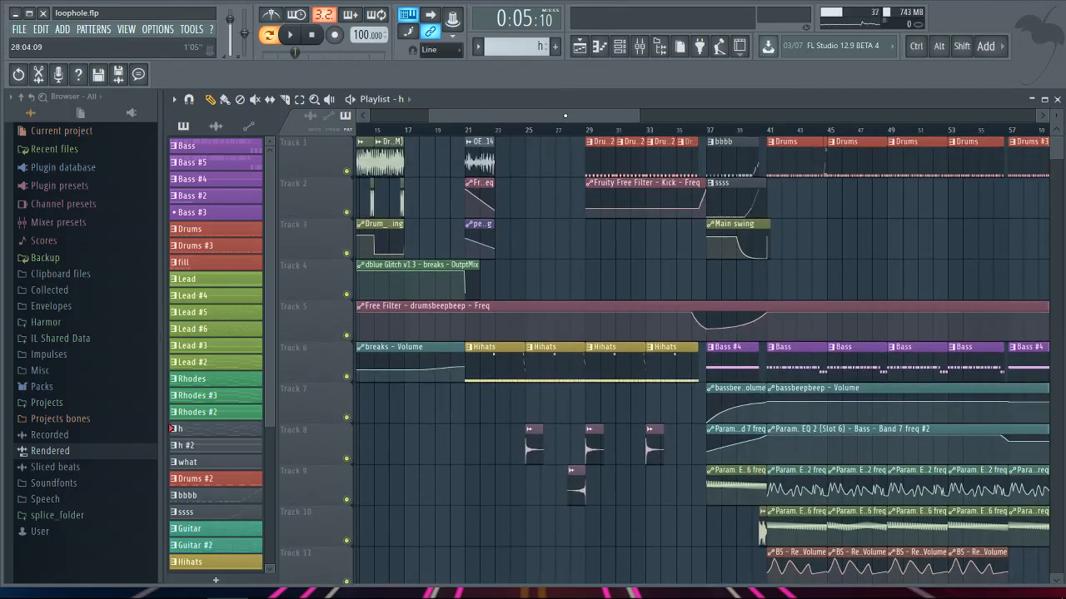
pyautogui.moveTo(565, 116); pyautogui.dragTo(621, 138)
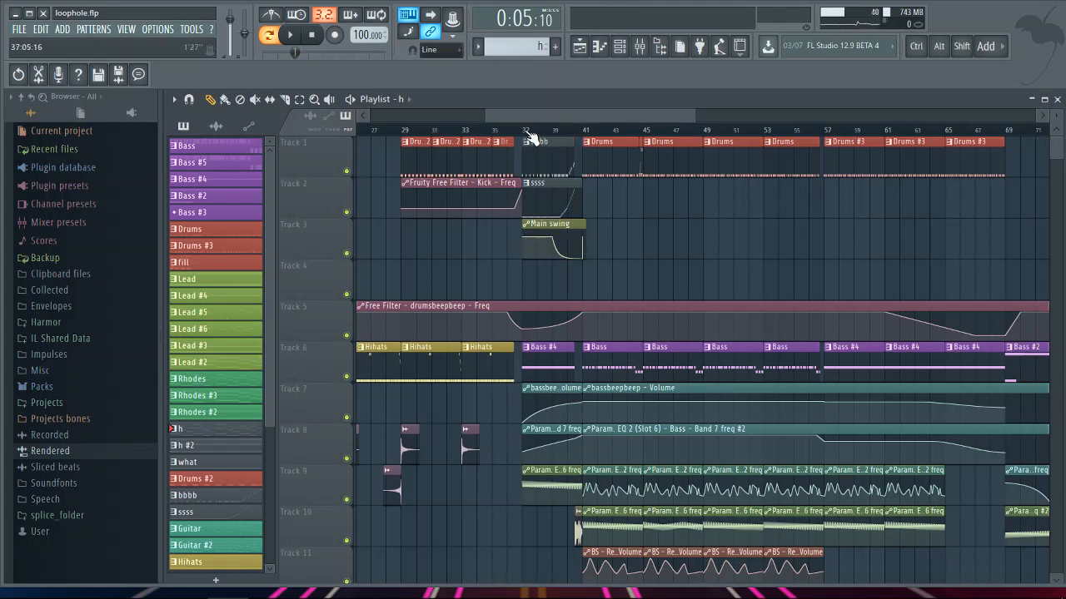
pyautogui.rightClick(348, 172)
pyautogui.click(348, 213)
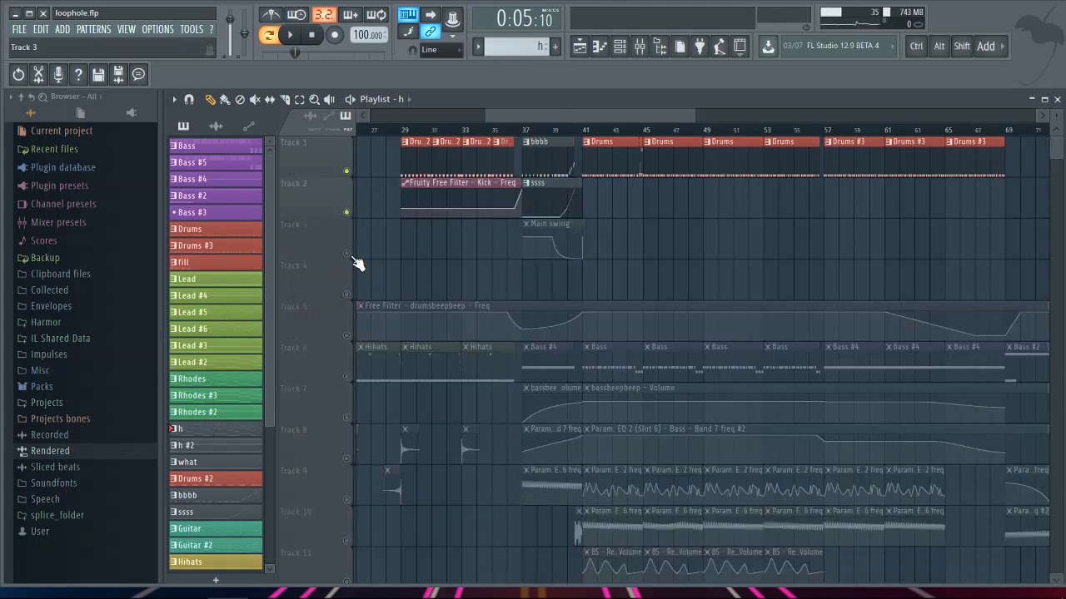
pyautogui.click(348, 253)
pyautogui.click(532, 132)
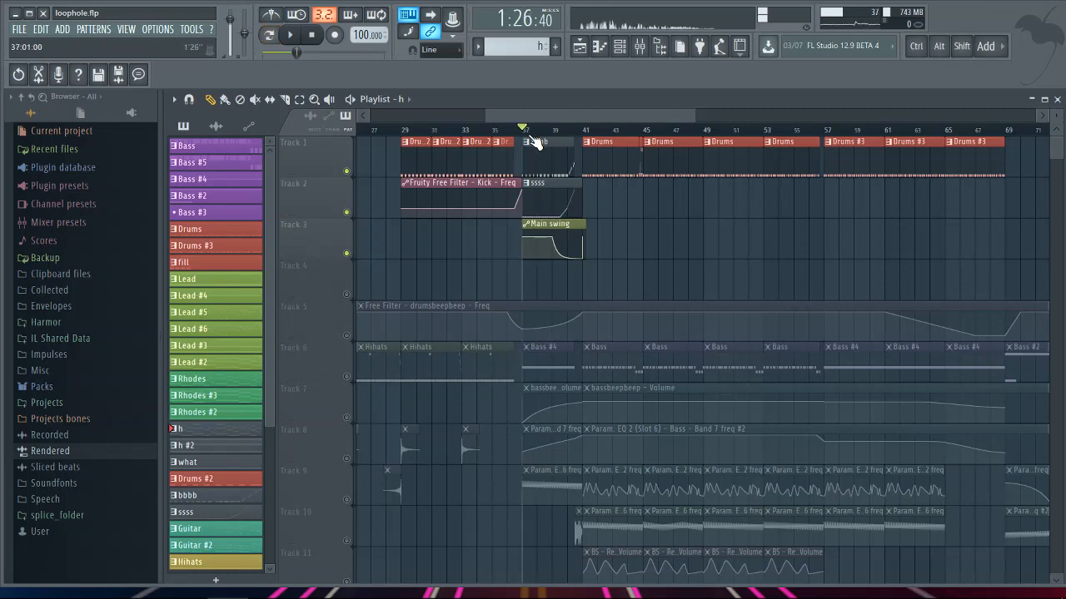
# Step: Also enable track 34 with the Master pitch automation, play the isolated build-up from bar 37, and stop at bar 41
pyautogui.scroll(-6, 507, 240)
pyautogui.scroll(-6, 437, 345)
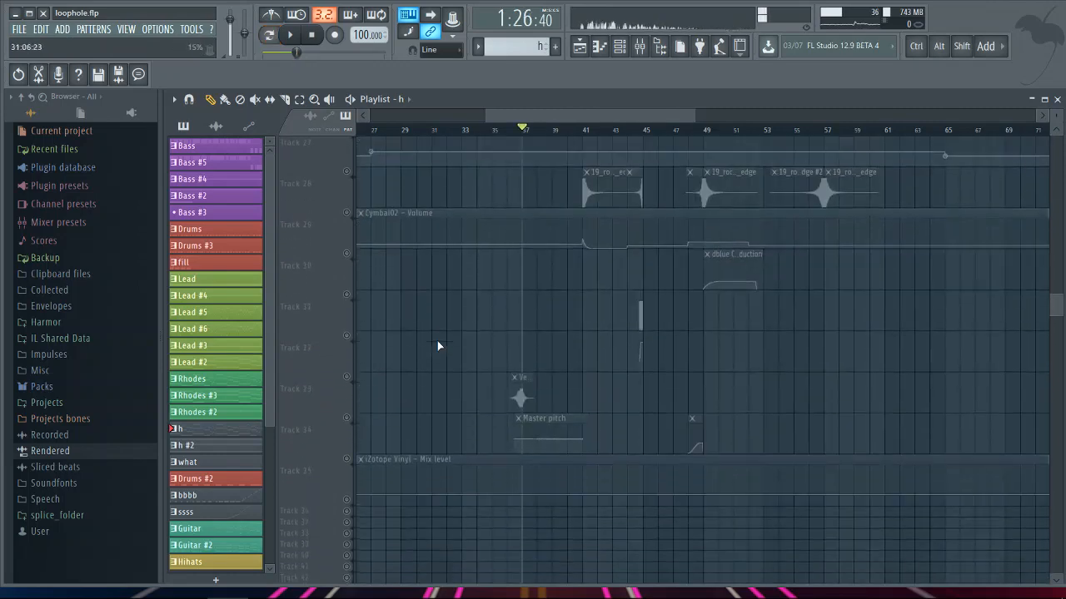
pyautogui.click(346, 418)
pyautogui.scroll(15, 495, 365)
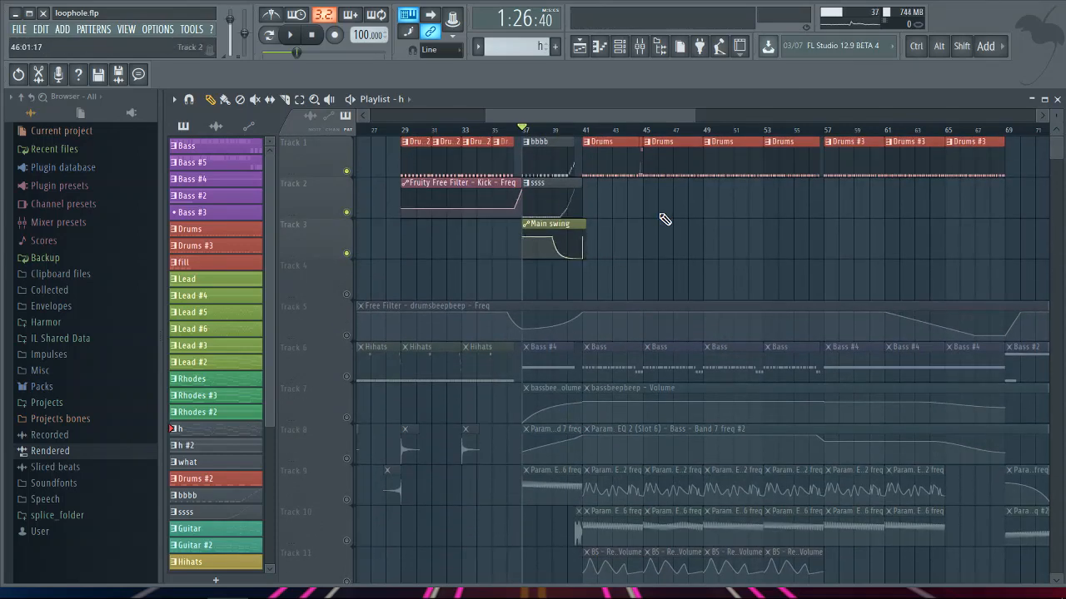
pyautogui.click(354, 99)
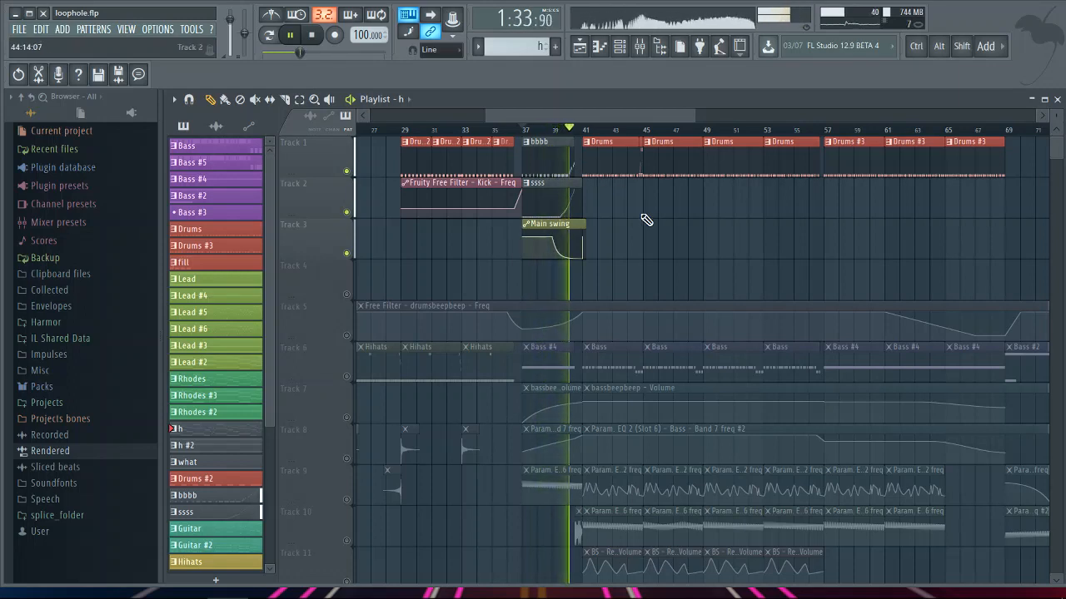
pyautogui.press('space')
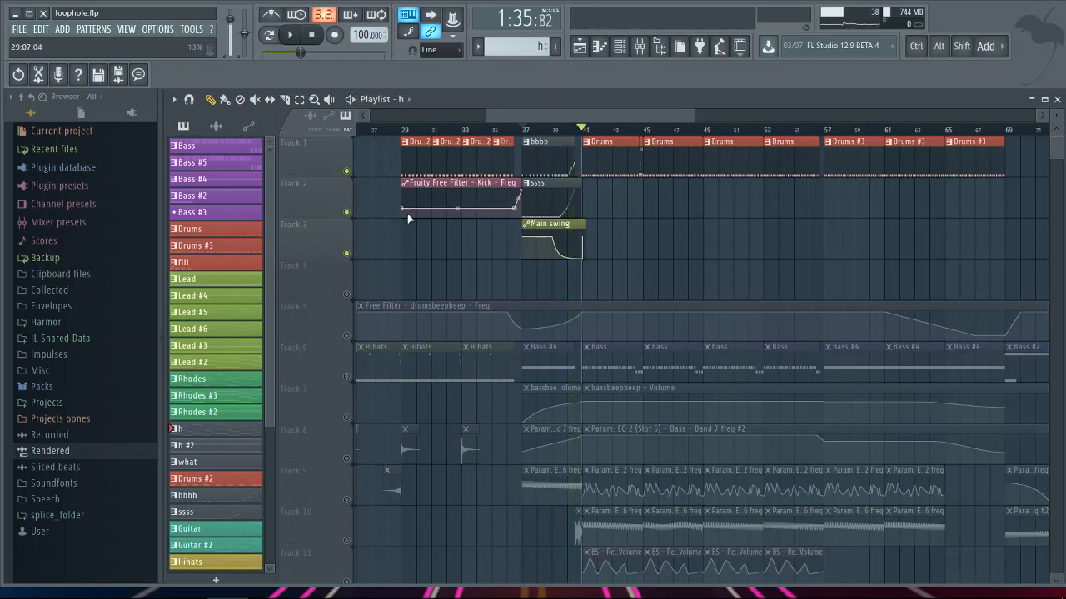
# Step: Turn all playlist tracks back on and look over the bass clips with their volume and EQ automation
pyautogui.rightClick(347, 173)
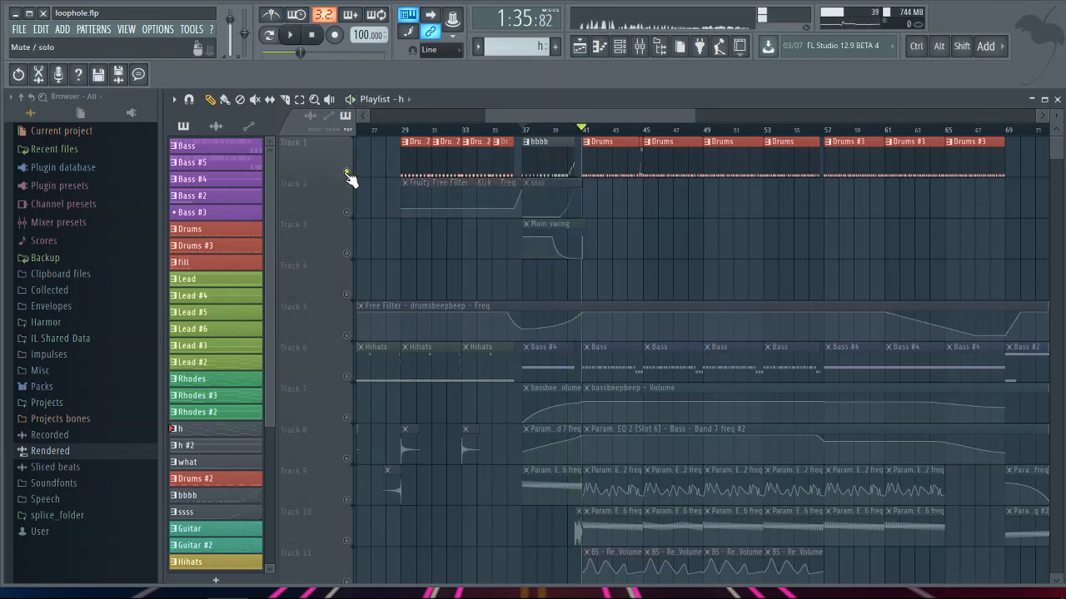
pyautogui.rightClick(347, 174)
pyautogui.scroll(-1, 700, 254)
pyautogui.scroll(-2, 703, 259)
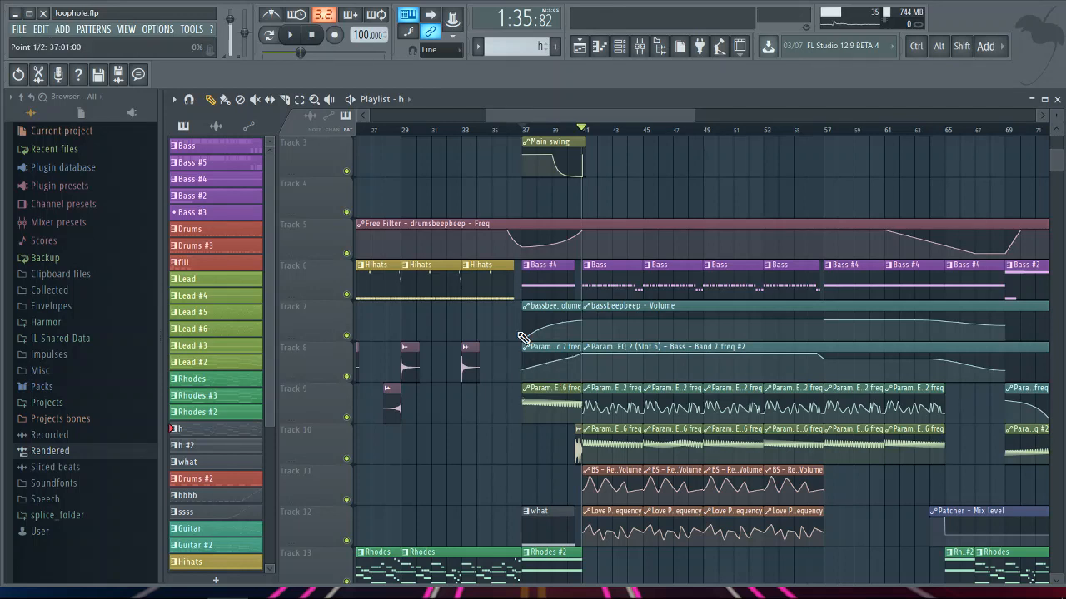
# Step: Solo track 12 with the what clip, play it briefly from bar 37, stop, and turn all tracks back on
pyautogui.scroll(-4, 499, 373)
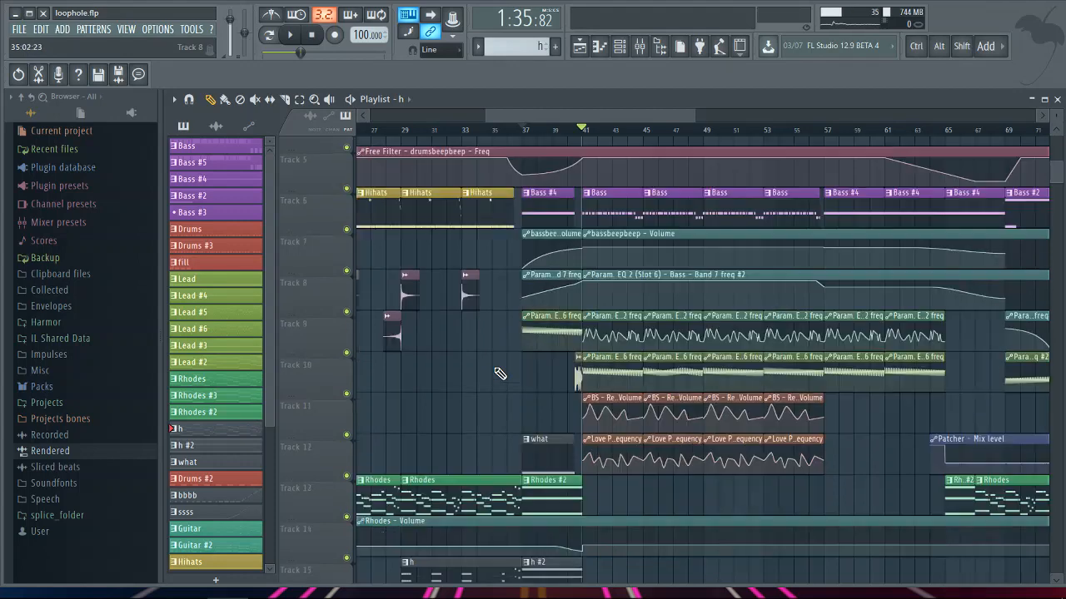
pyautogui.rightClick(353, 381)
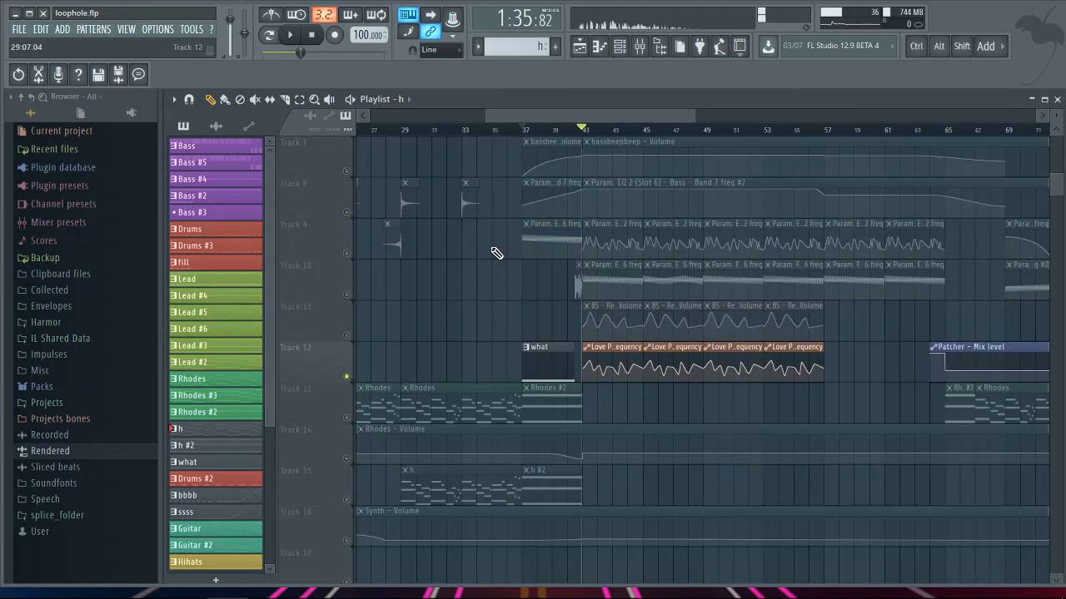
pyautogui.click(525, 130)
pyautogui.press('space')
pyautogui.press('space')
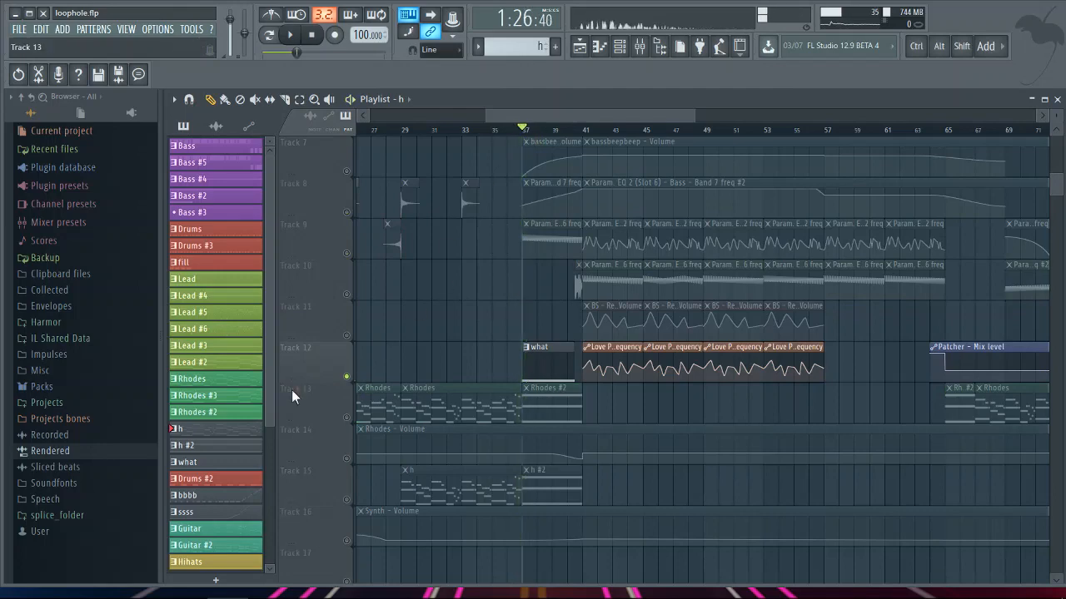
pyautogui.rightClick(346, 378)
# Step: Set the playback position to bar 41 and examine the operator 1 and main settings of the BS - Reesething01 bass synth
pyautogui.scroll(6, 744, 403)
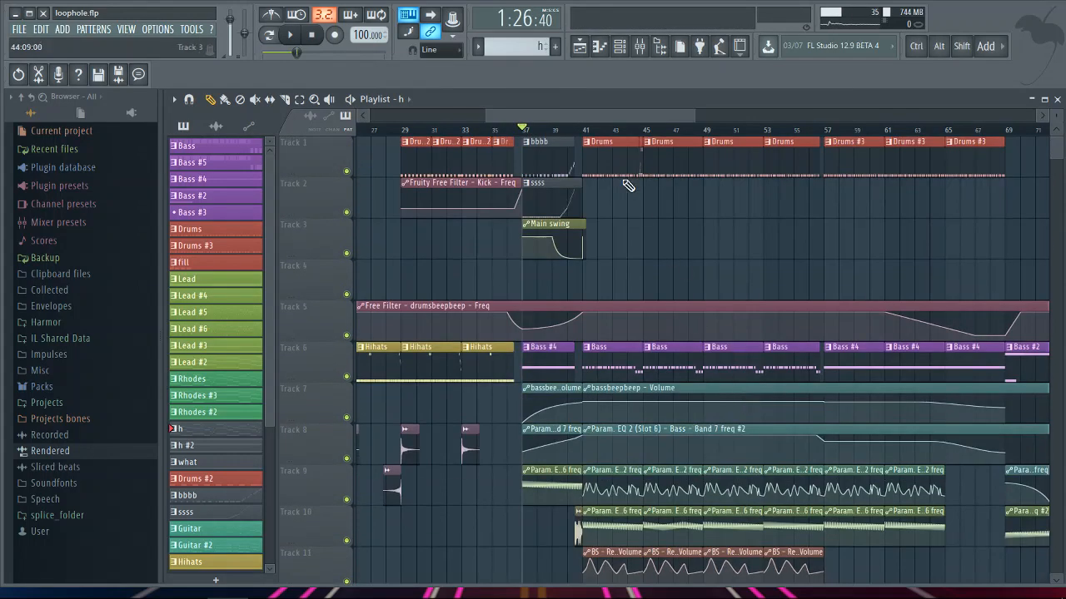
pyautogui.click(586, 131)
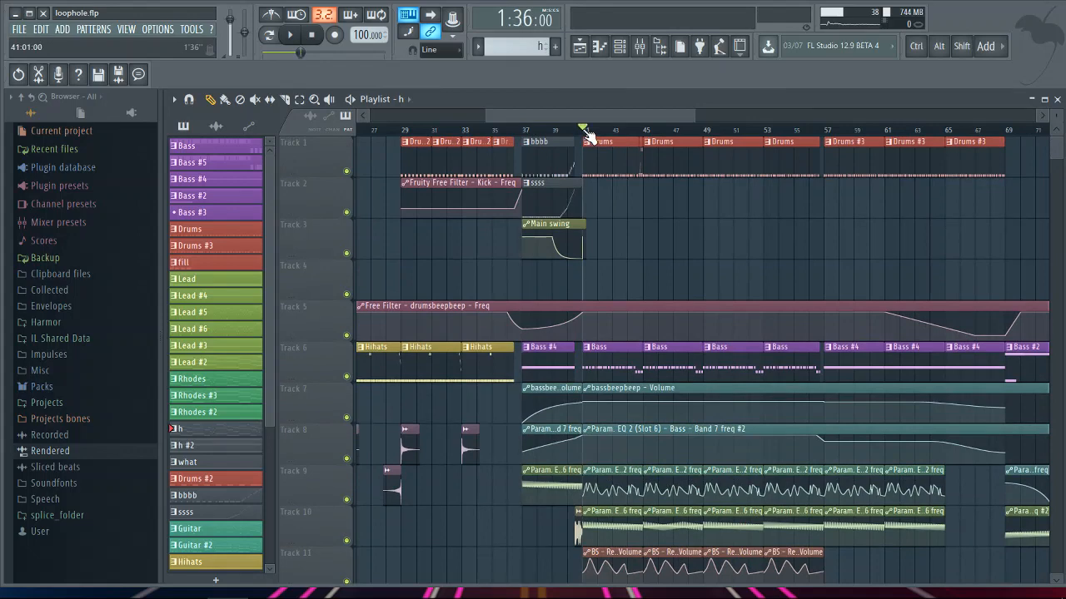
pyautogui.click(598, 47)
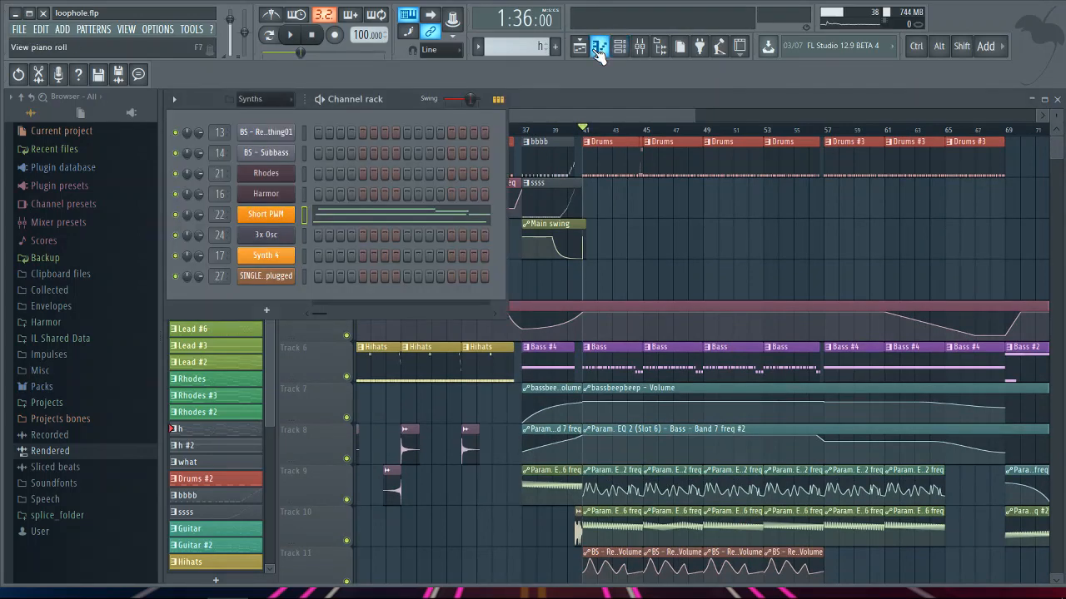
pyautogui.click(280, 133)
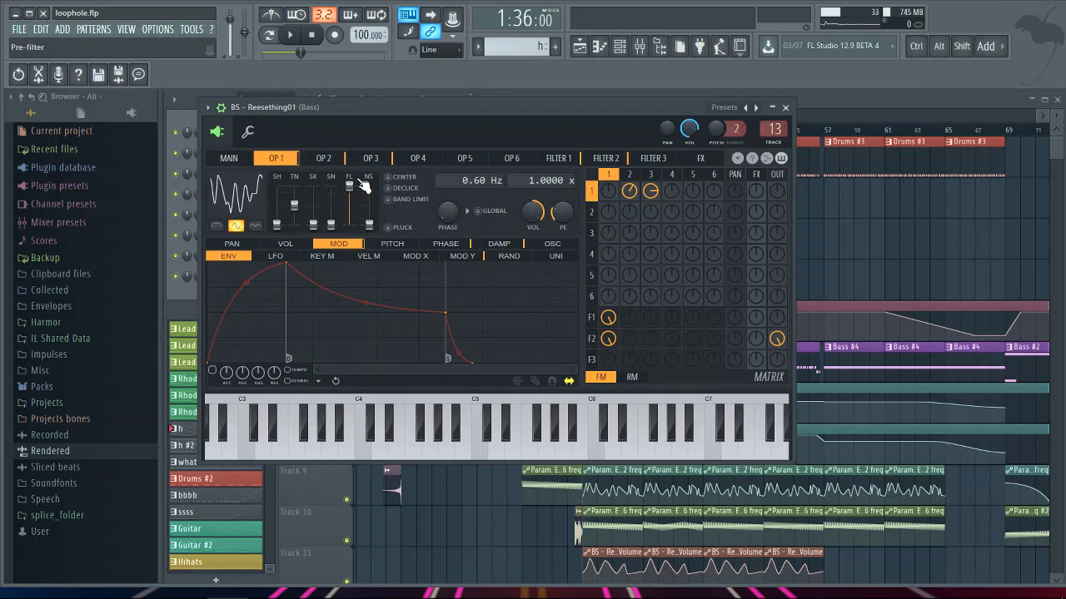
pyautogui.click(231, 159)
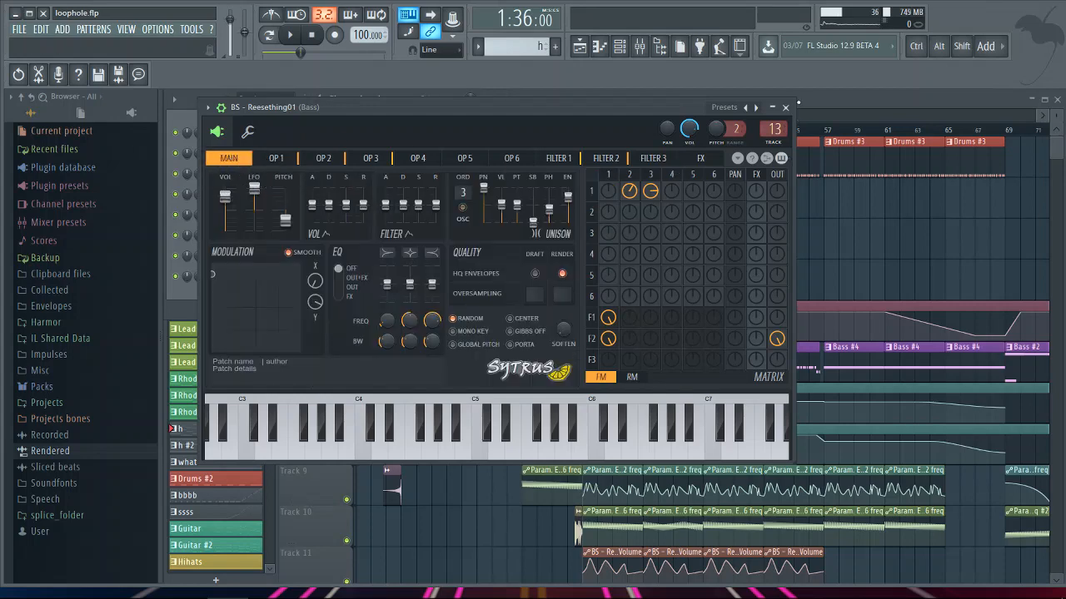
pyautogui.click(786, 108)
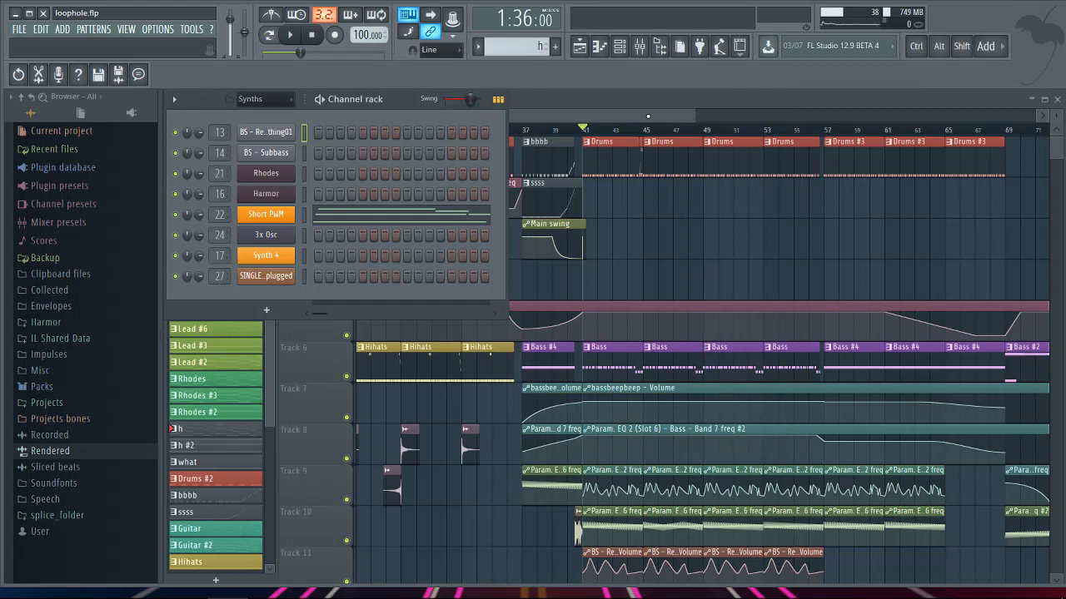
# Step: Show the Bass insert in the mixer, examine its first Fruity parametric EQ 2, and return to the playlist
pyautogui.click(648, 116)
pyautogui.scroll(-2, 659, 189)
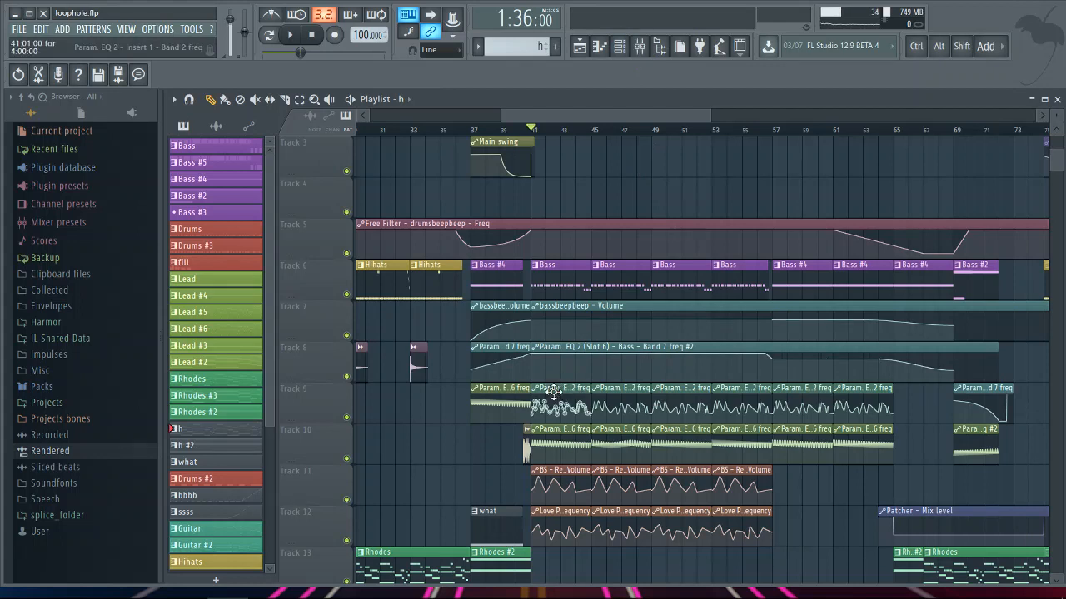
pyautogui.click(646, 55)
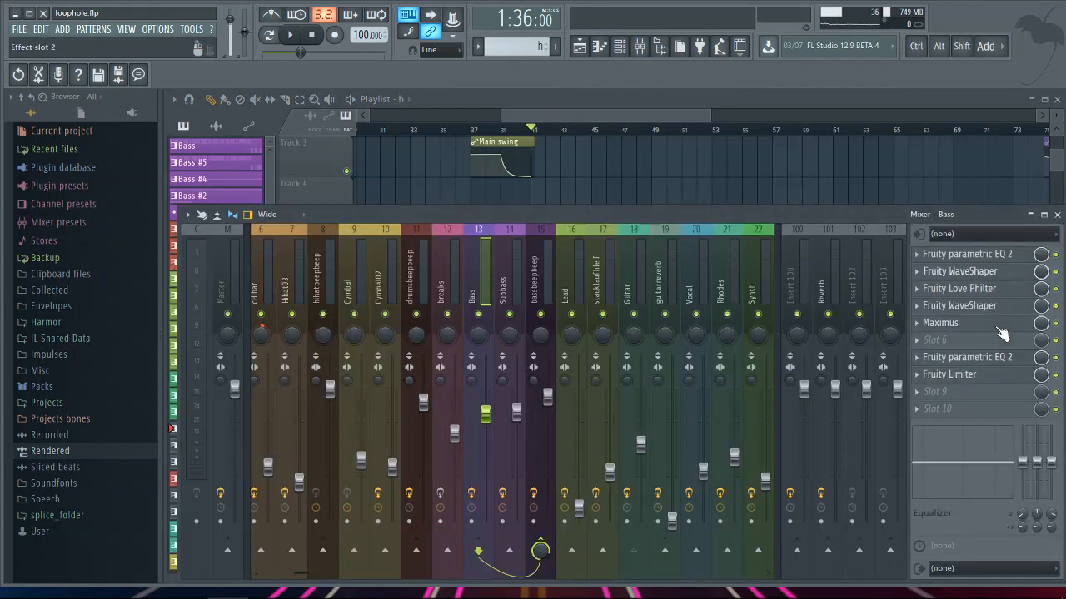
pyautogui.click(965, 254)
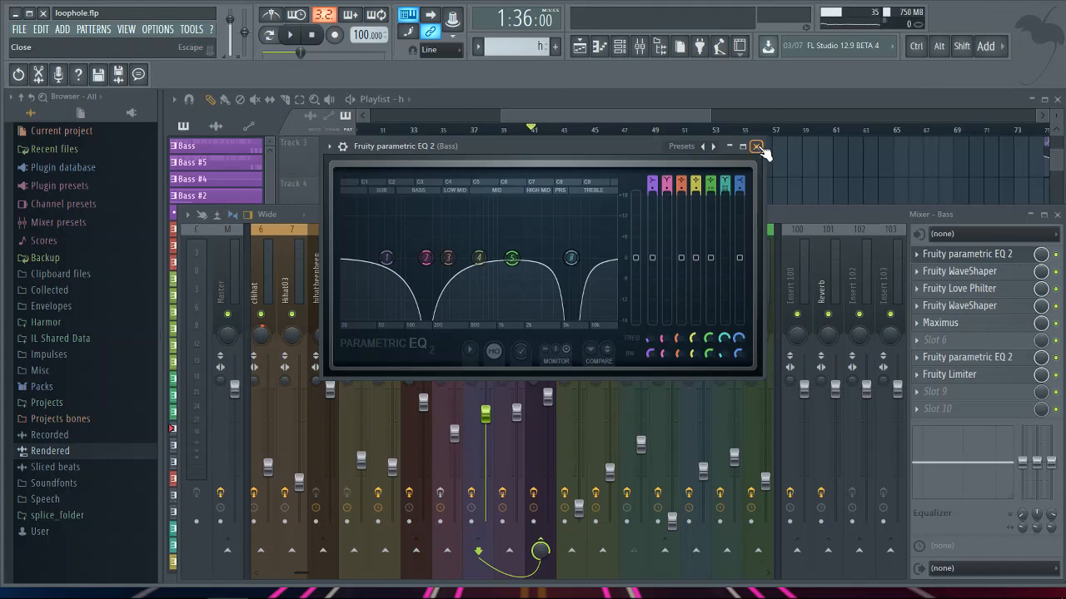
pyautogui.click(756, 147)
pyautogui.press('Escape')
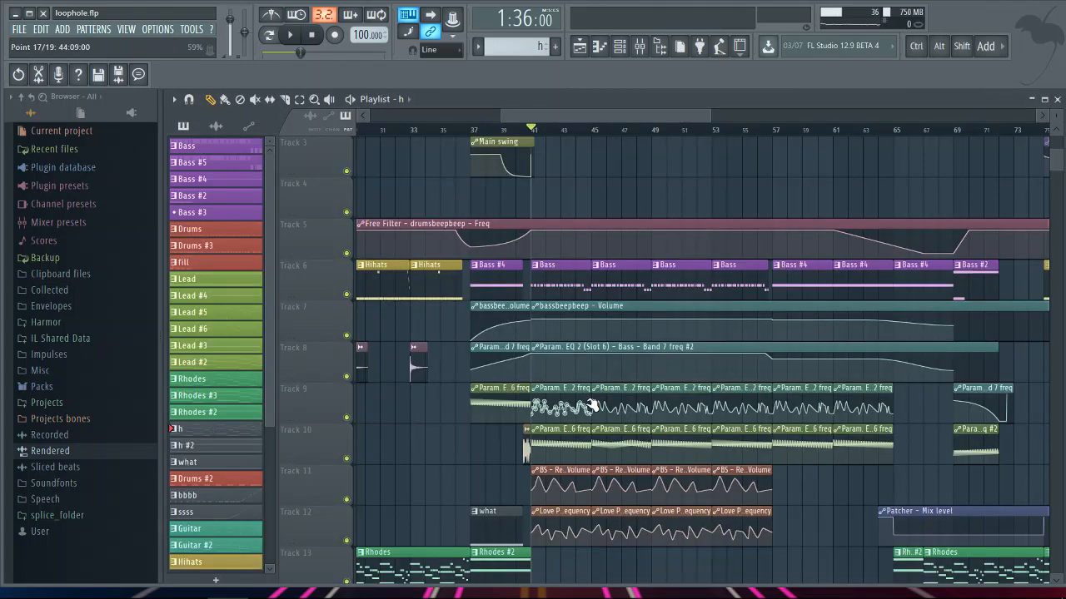
# Step: Reopen the BS - Reesething01 synth to examine operator 2 and its modulation matrix, and close it along with the channel rack
pyautogui.scroll(-1, 593, 406)
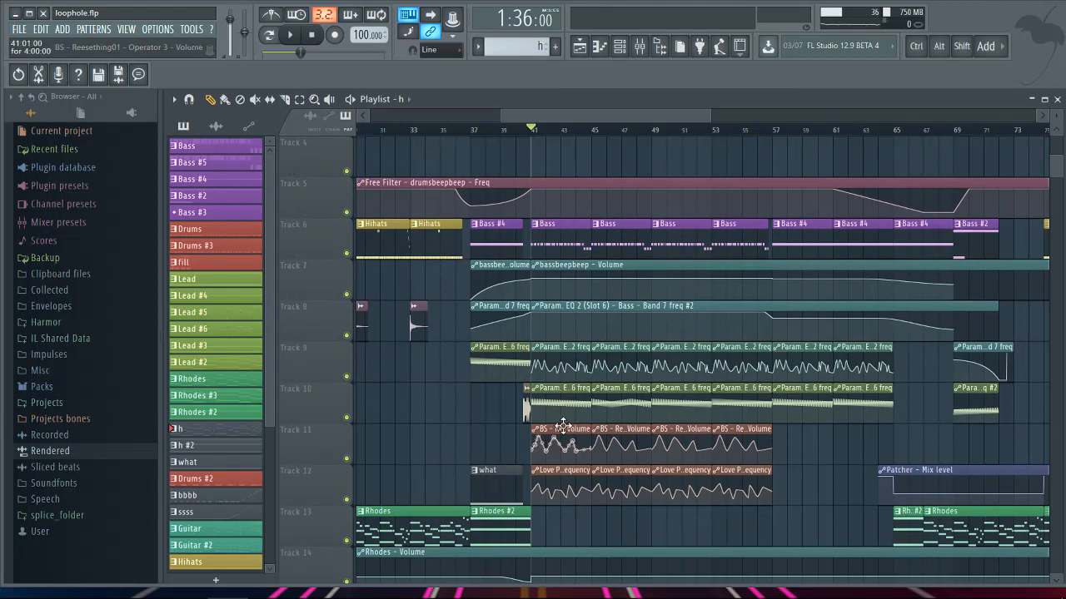
pyautogui.click(619, 43)
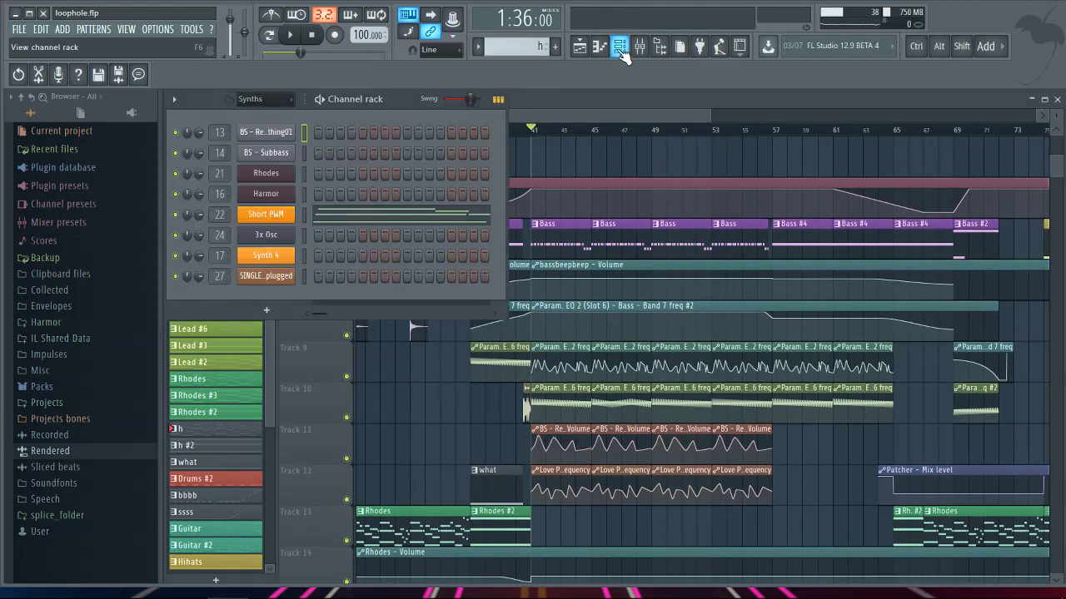
pyautogui.click(284, 137)
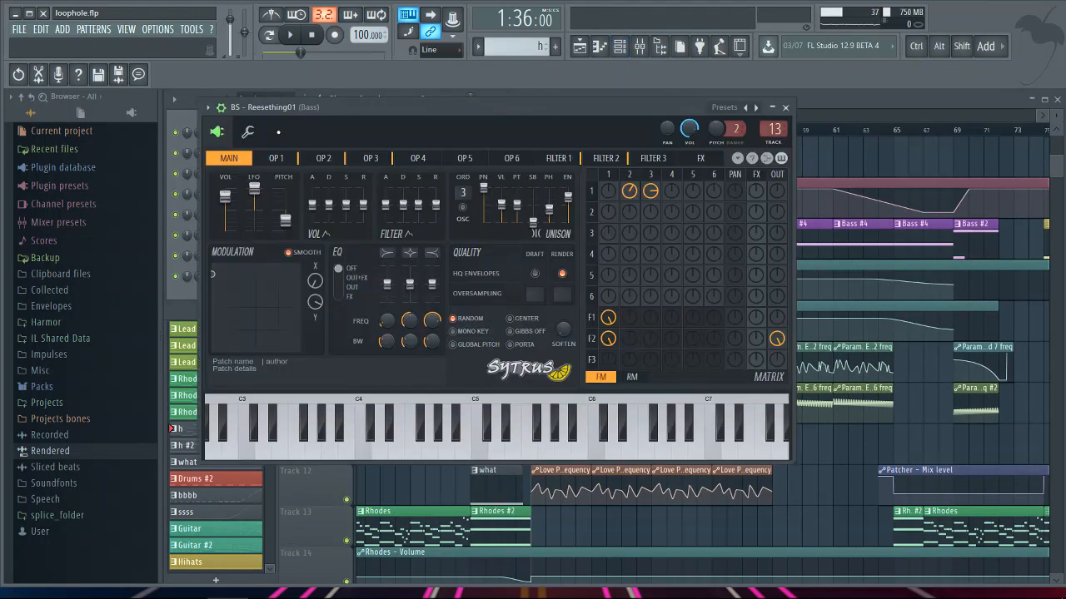
pyautogui.click(323, 160)
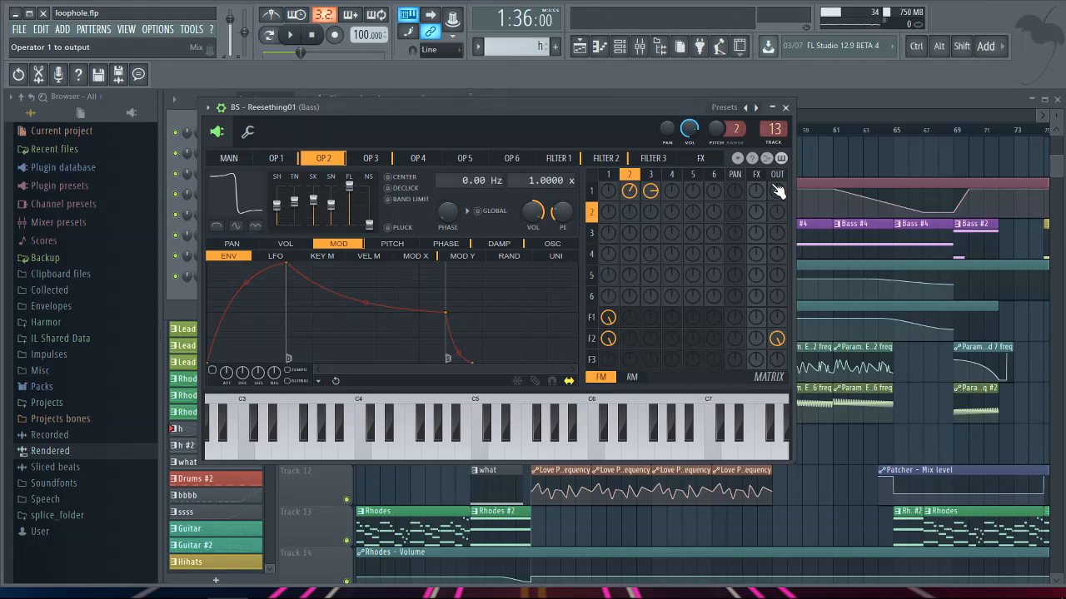
pyautogui.click(786, 107)
pyautogui.click(498, 100)
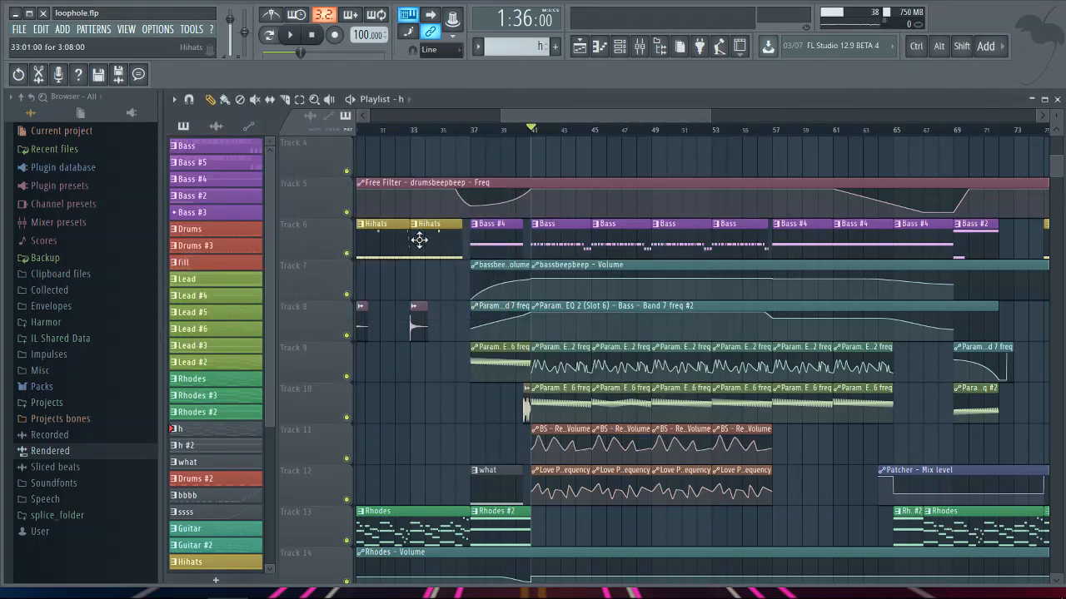
# Step: Solo track 6 with the bass clips and turn on tracks 7 to 12 with the related automation
pyautogui.rightClick(346, 253)
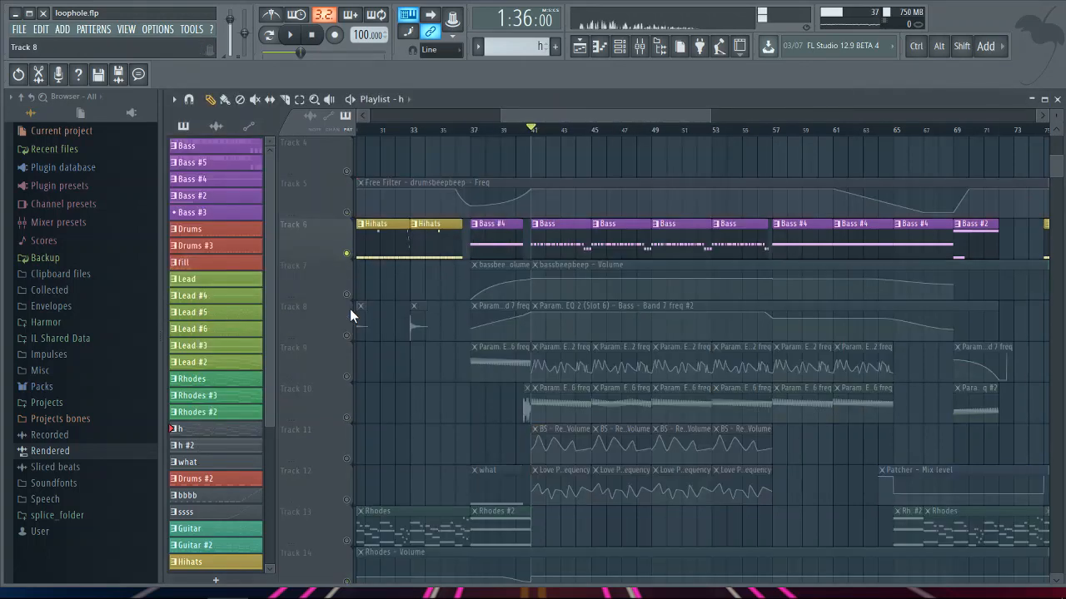
pyautogui.click(347, 295)
pyautogui.click(347, 336)
pyautogui.click(347, 377)
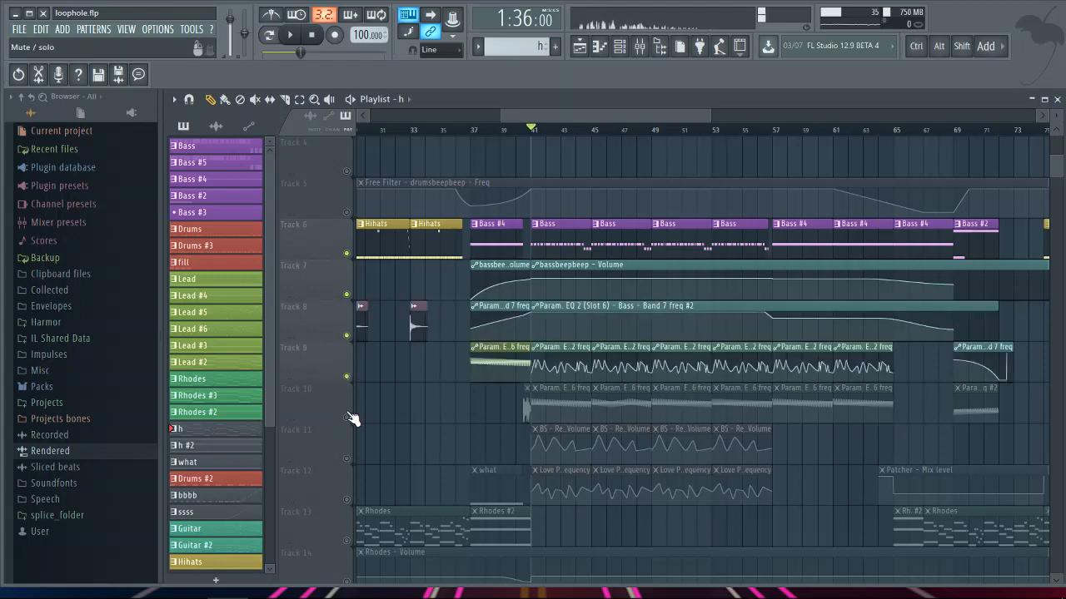
pyautogui.click(349, 418)
pyautogui.click(348, 458)
pyautogui.click(348, 499)
pyautogui.scroll(-8, 362, 483)
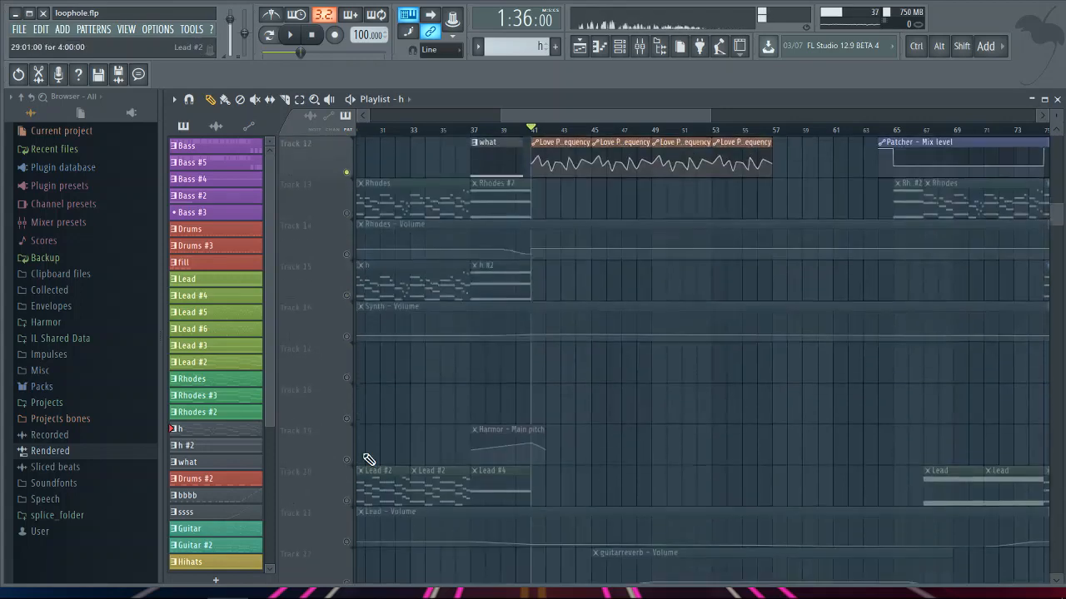
pyautogui.scroll(-12, 368, 460)
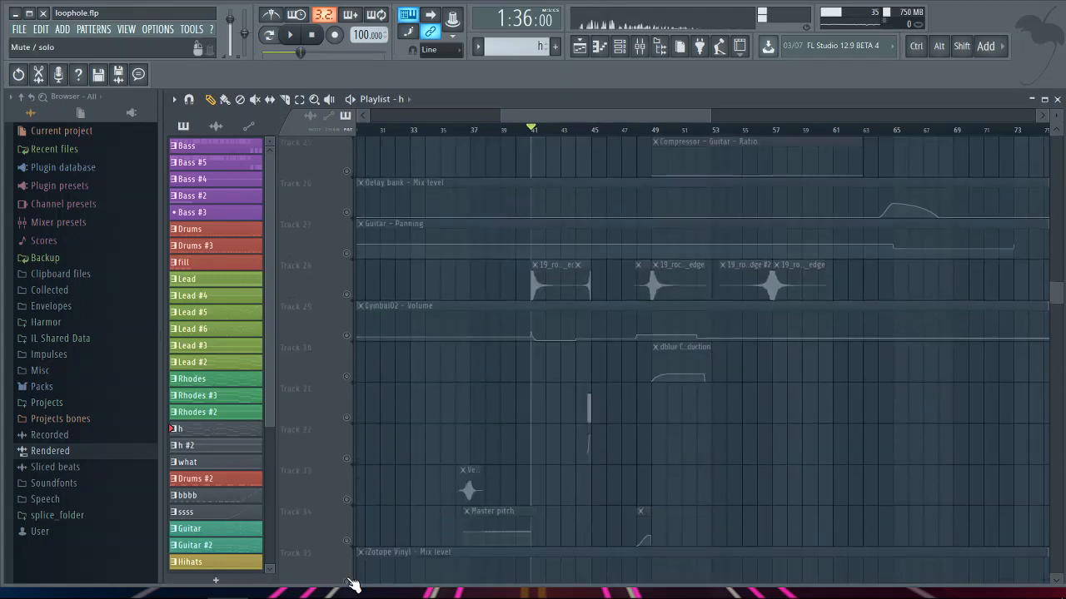
pyautogui.click(350, 509)
pyautogui.scroll(20, 495, 430)
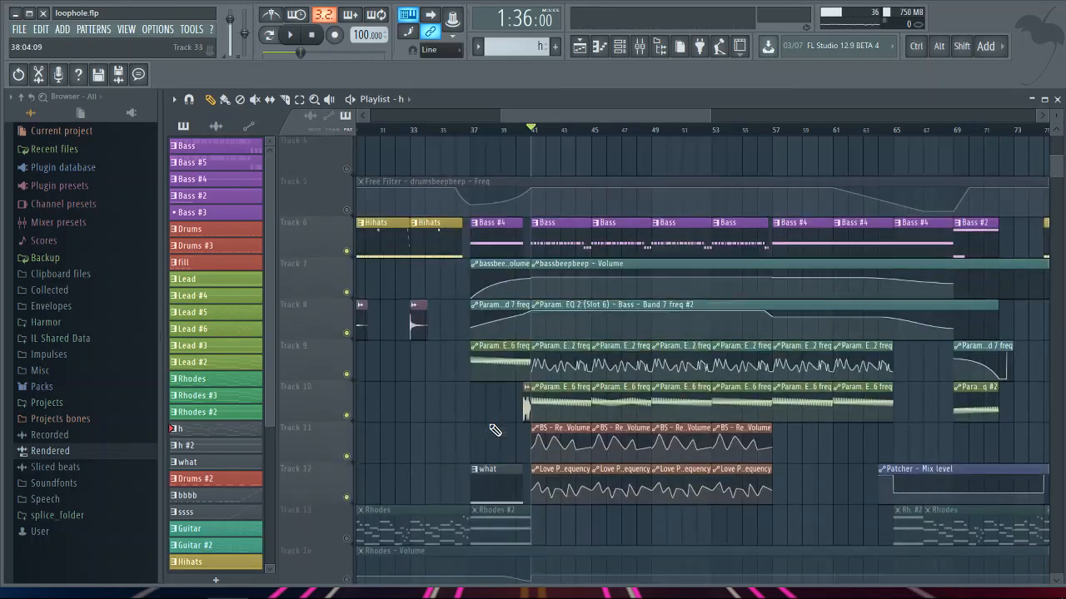
pyautogui.scroll(1, 491, 425)
# Step: Play the soloed bass from bar 41, muting tracks 11 and 10 during playback, and stop
pyautogui.click(353, 100)
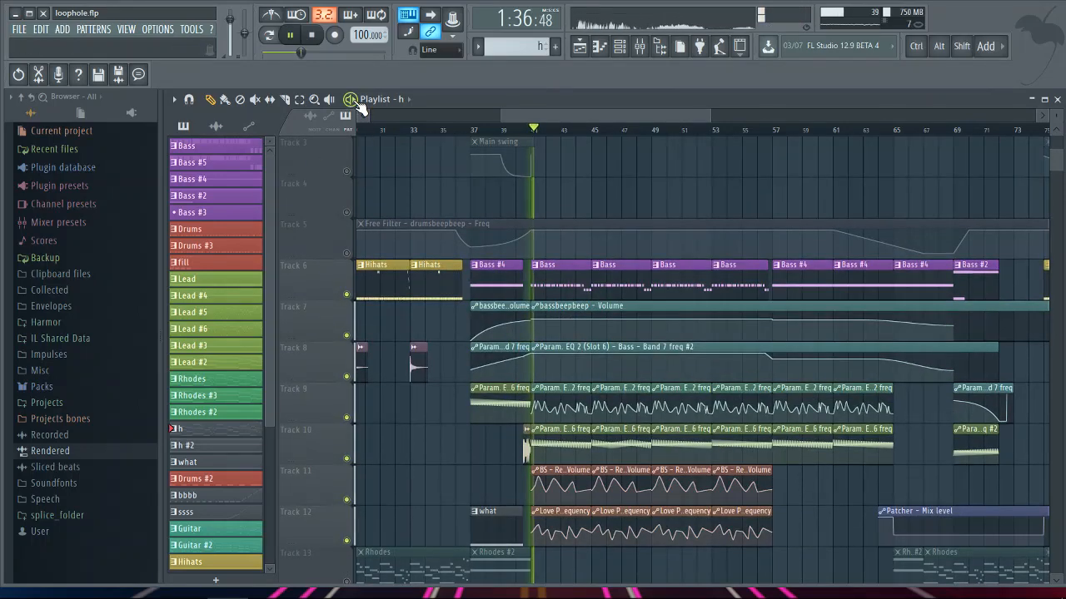
pyautogui.scroll(-2, 602, 238)
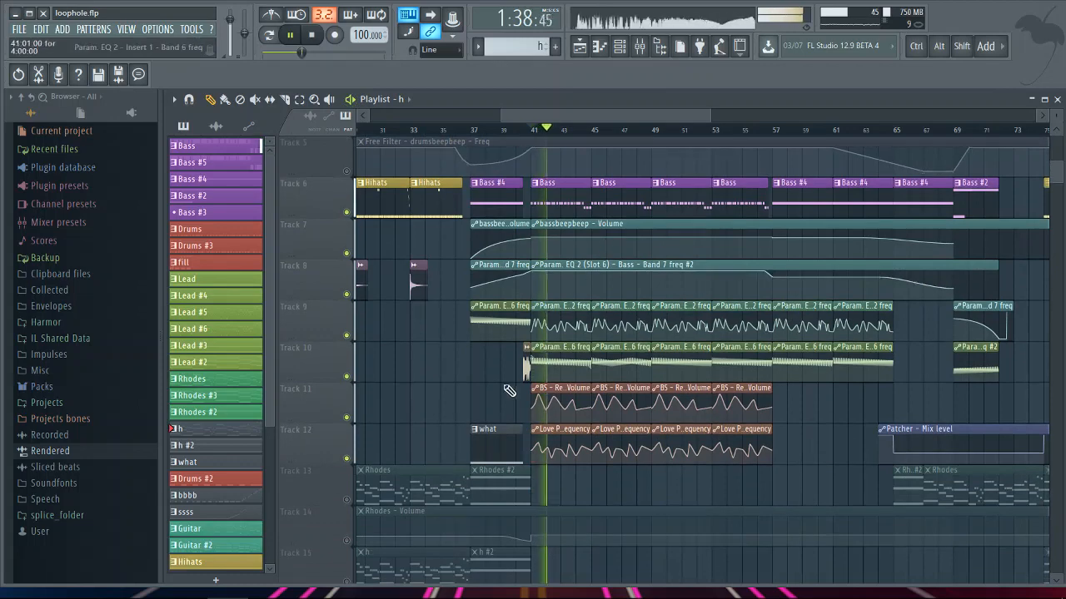
pyautogui.click(348, 418)
pyautogui.click(348, 378)
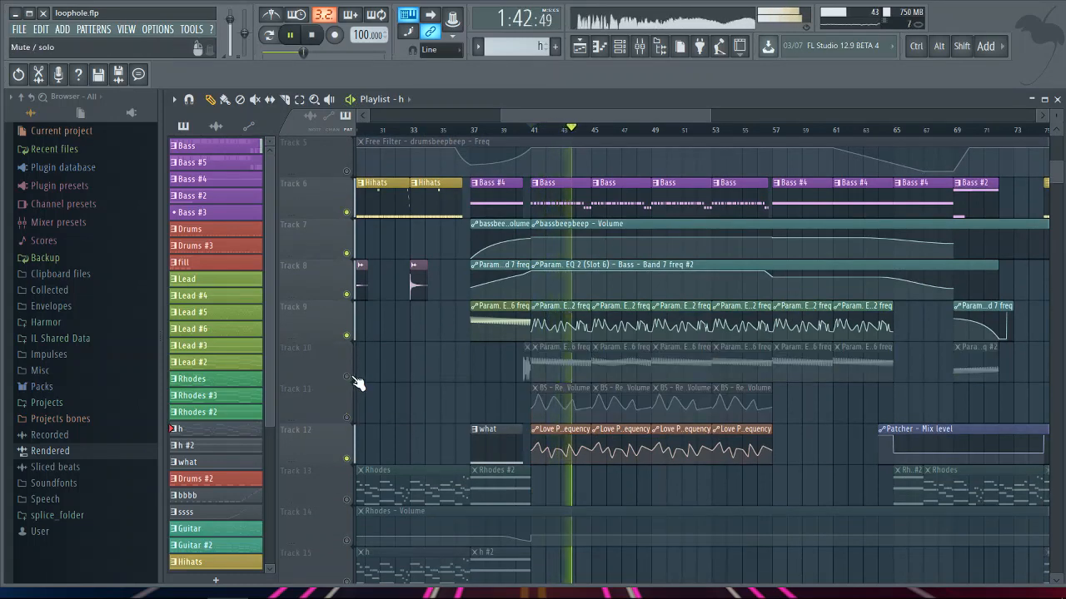
pyautogui.press('space')
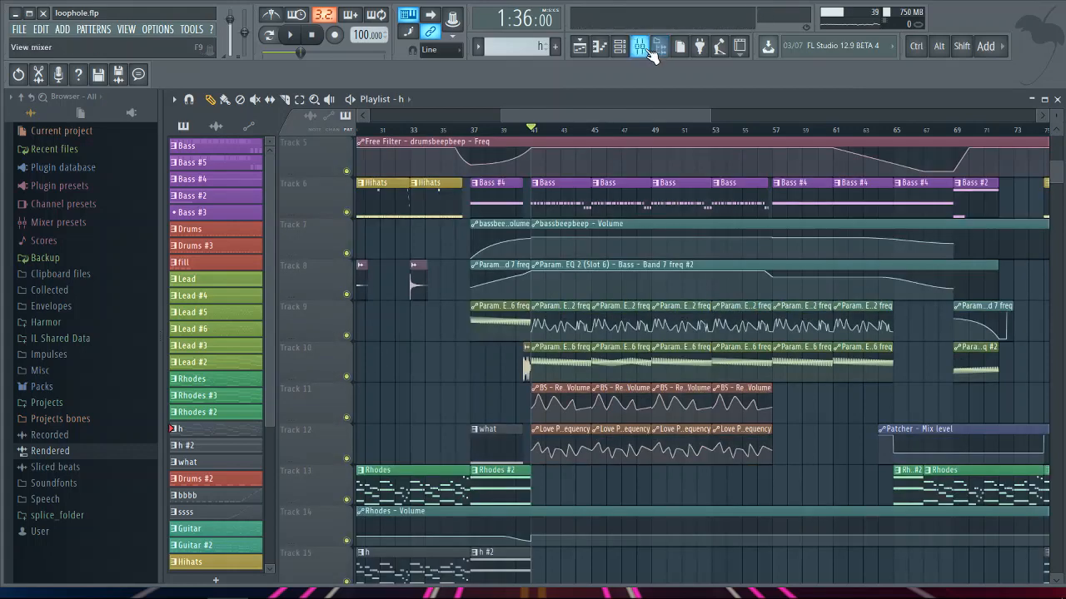
# Step: Open the mixer, examine filter 2 of the Bass insert's Fruity Love Philter, close it, and return to the playlist
pyautogui.click(640, 46)
pyautogui.click(941, 288)
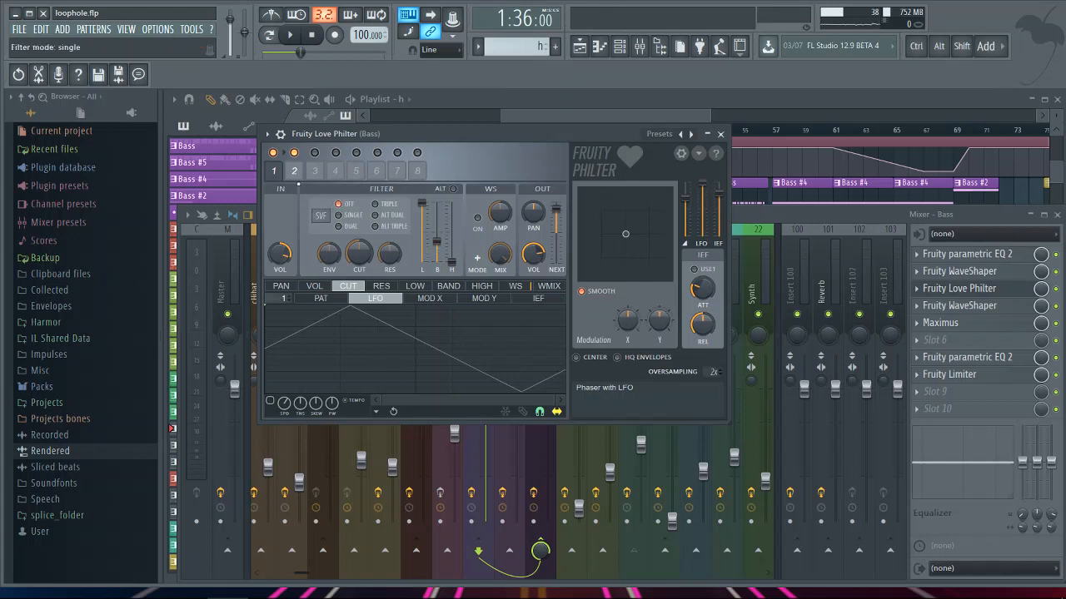
pyautogui.click(297, 171)
pyautogui.click(291, 170)
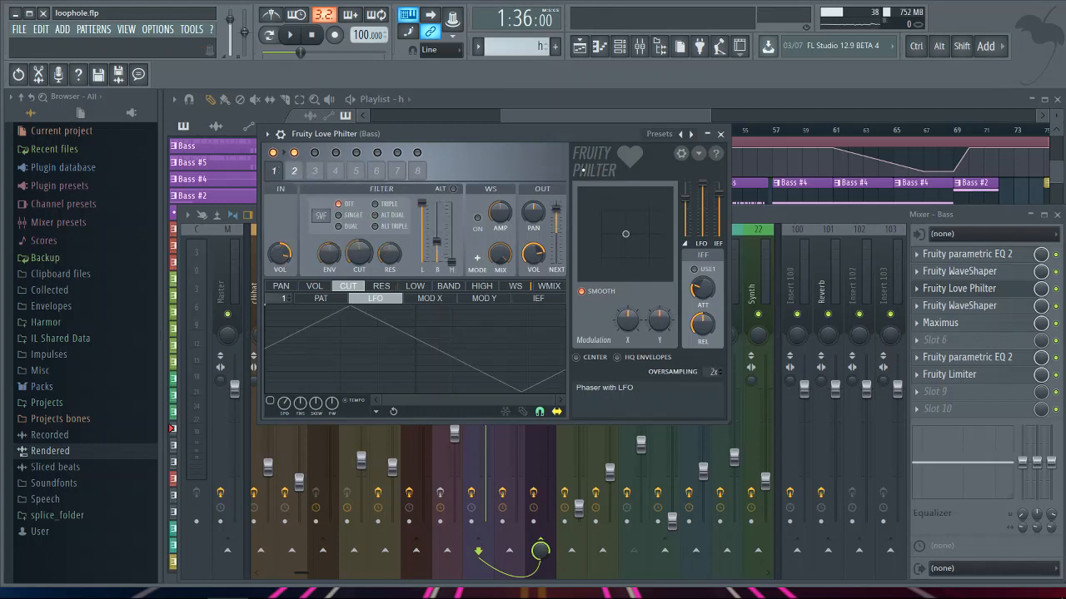
pyautogui.click(722, 135)
pyautogui.click(677, 116)
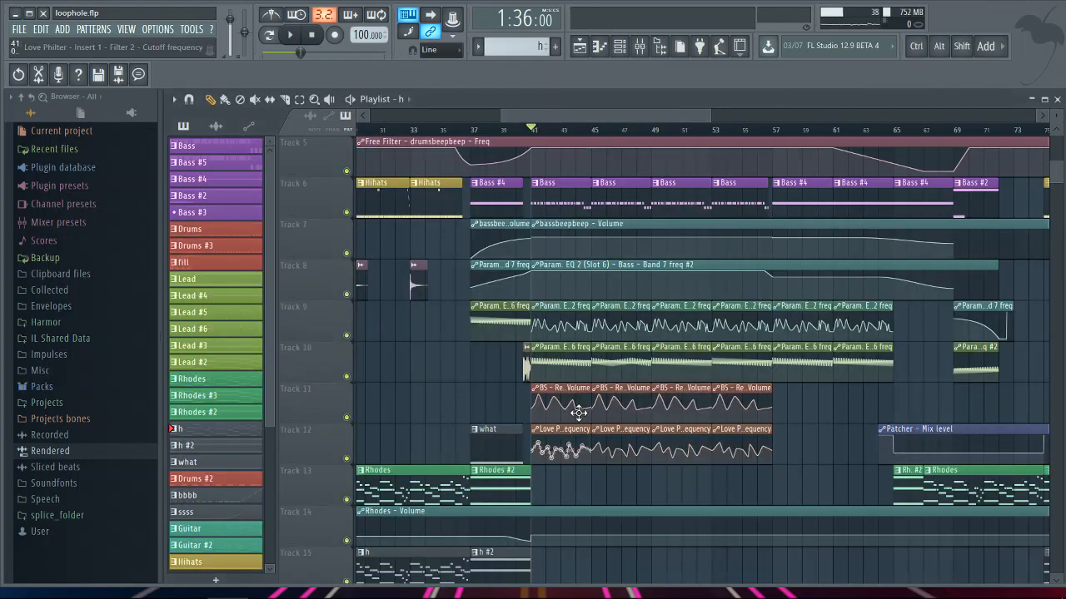
# Step: Toggle the Bass insert's effects in the mixer, return to the playlist, and play the arrangement briefly from bar 41
pyautogui.click(647, 50)
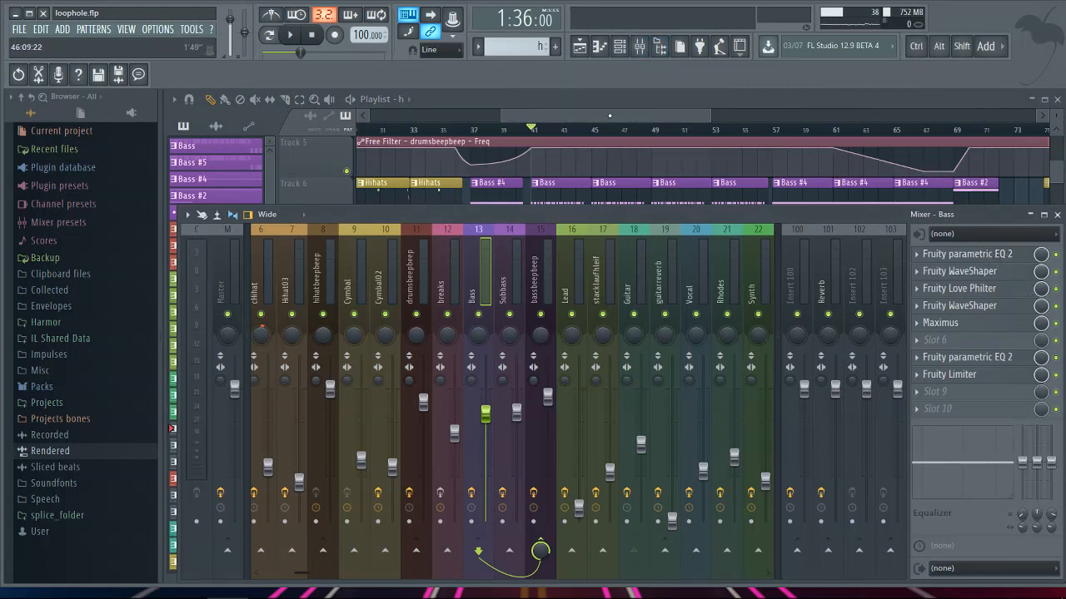
pyautogui.click(472, 493)
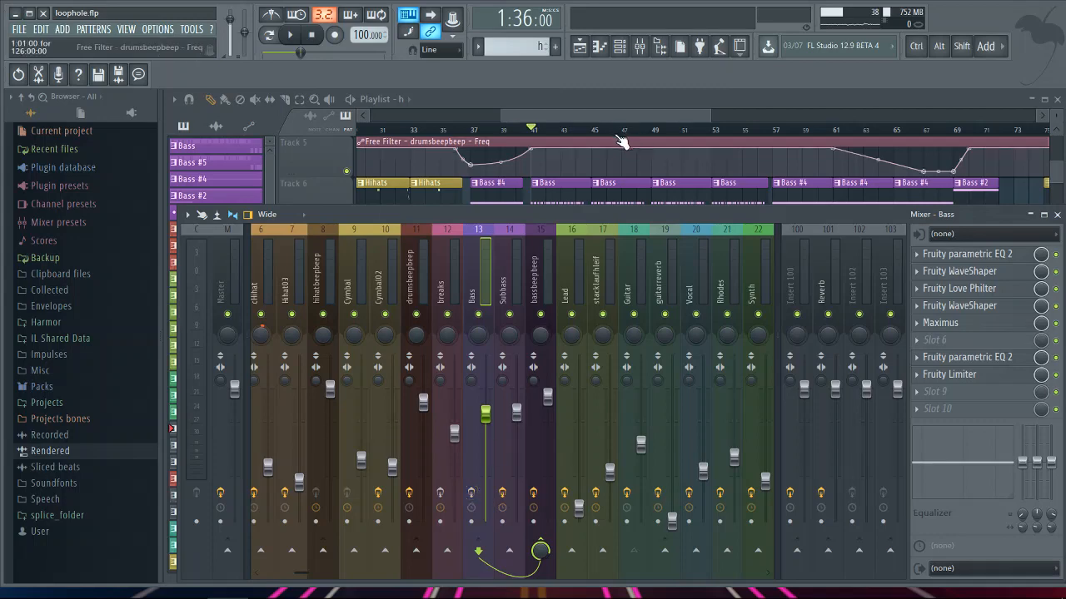
pyautogui.press('F9')
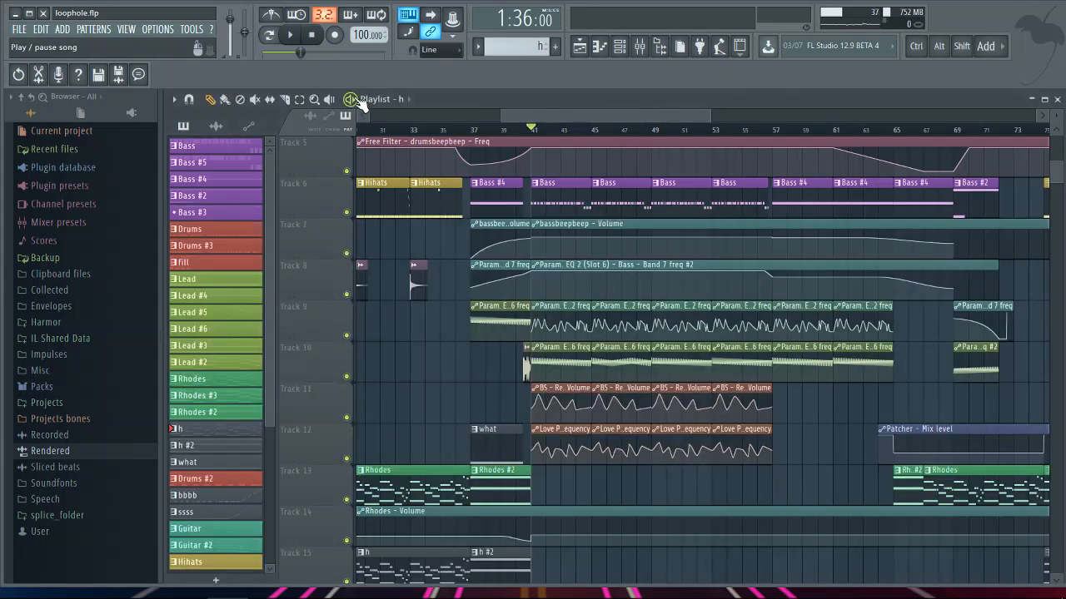
pyautogui.press('space')
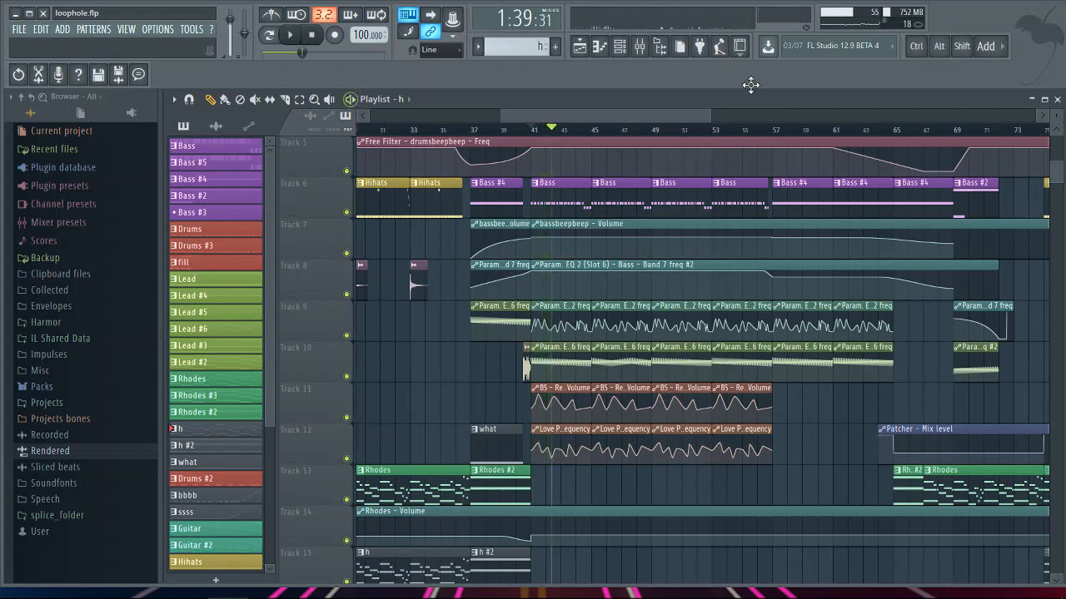
pyautogui.press('space')
# Step: Show the mixer again and examine the Bass insert's first Fruity parametric EQ 2 and first Fruity WaveShaper, closing each
pyautogui.click(640, 46)
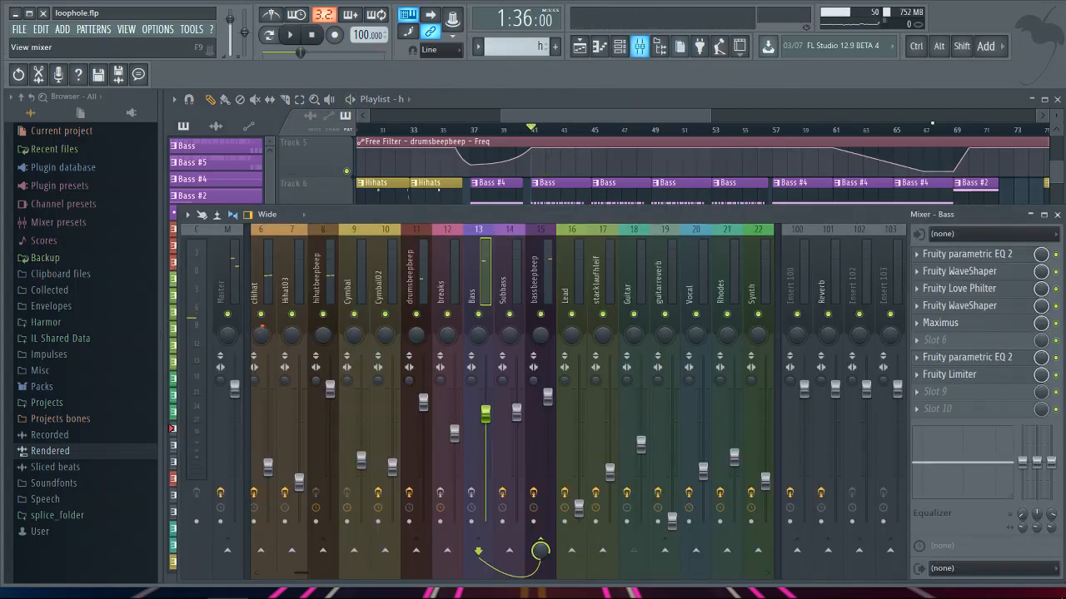
pyautogui.click(983, 259)
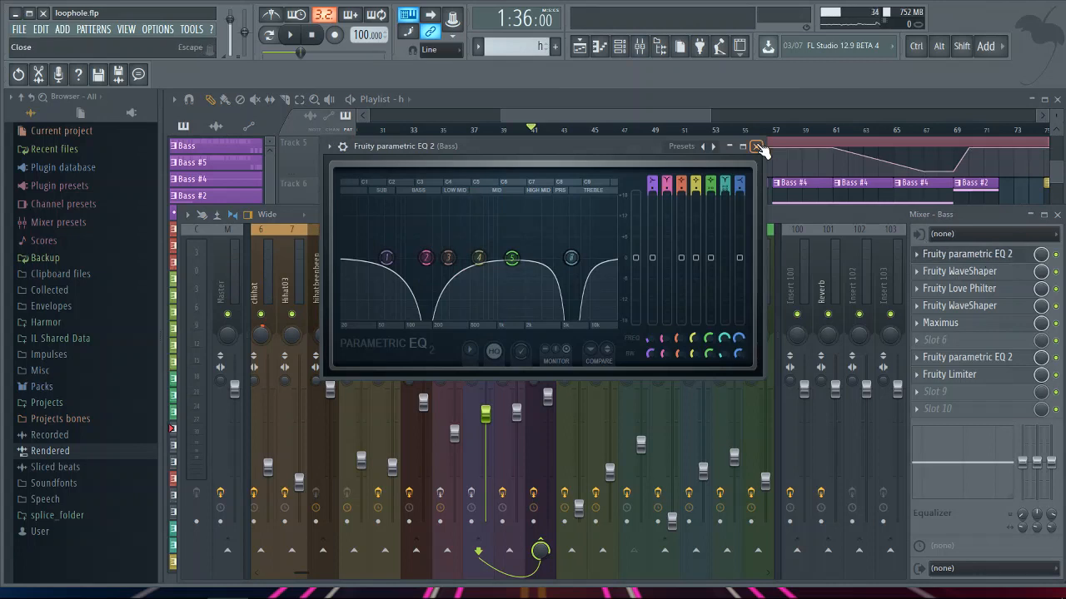
pyautogui.click(757, 146)
pyautogui.click(974, 272)
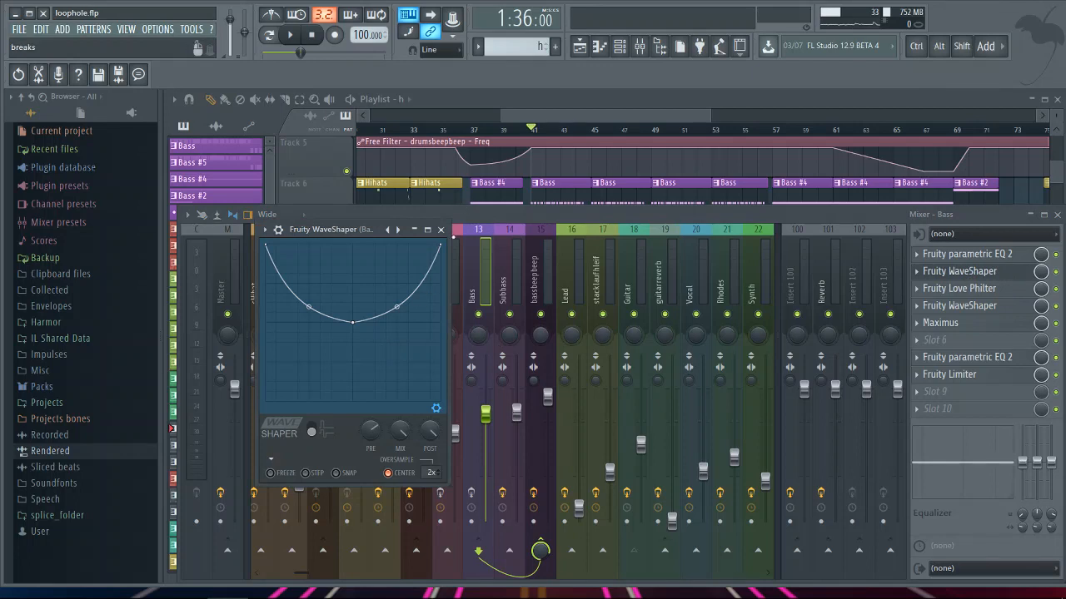
pyautogui.click(441, 231)
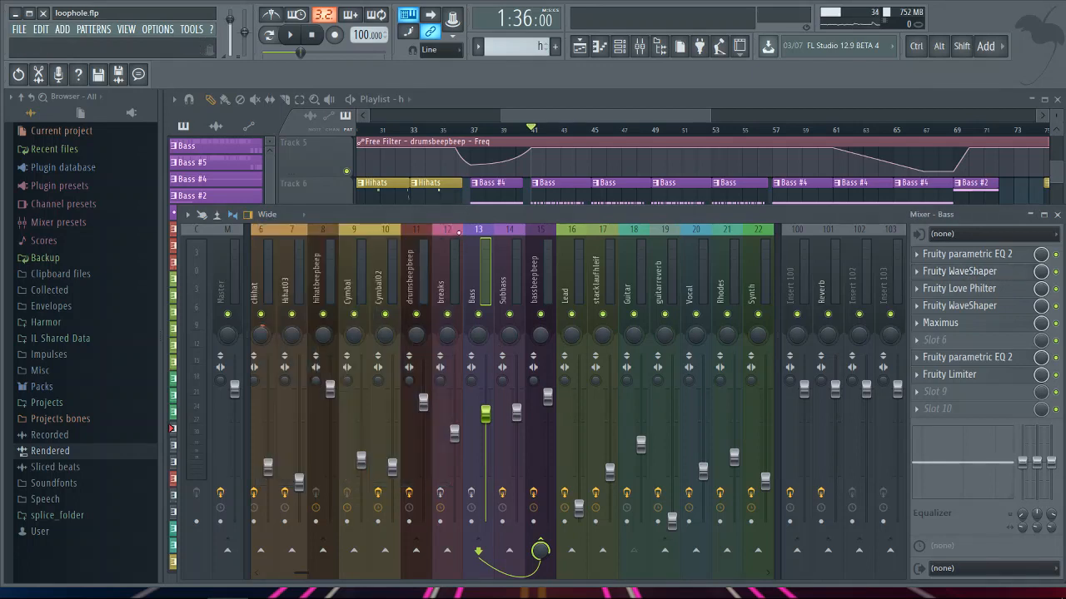
# Step: Examine the Bass insert's Fruity Love Philter and second Fruity WaveShaper, closing each
pyautogui.click(972, 289)
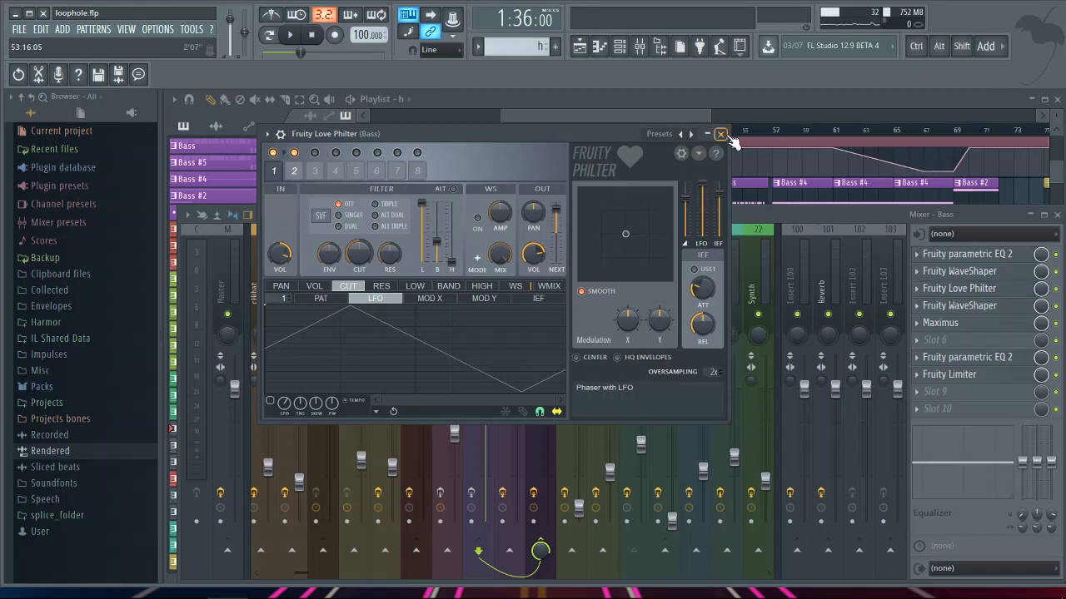
pyautogui.click(957, 291)
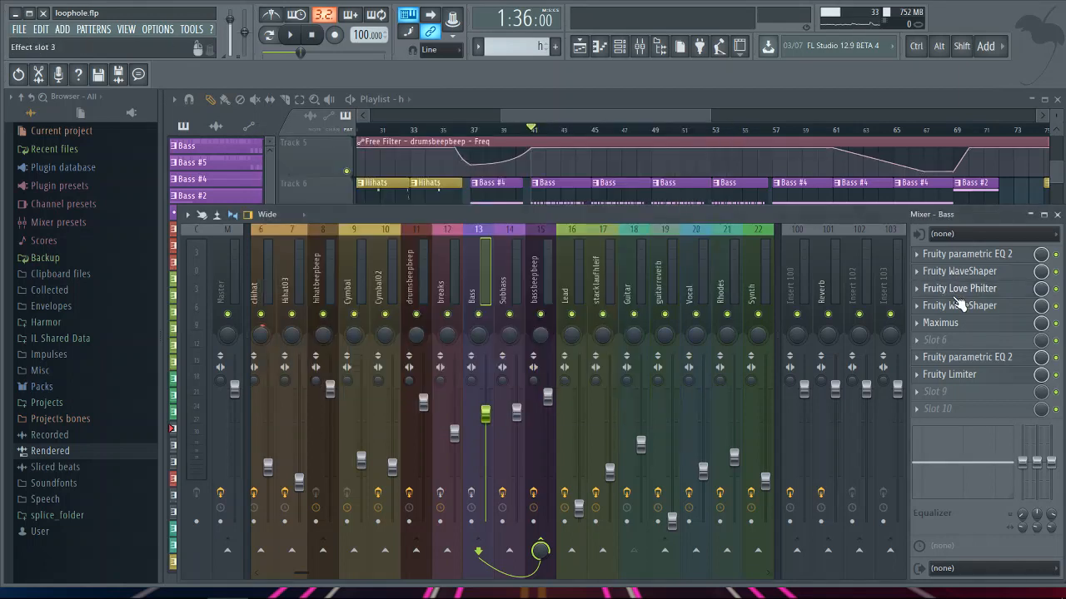
pyautogui.click(959, 305)
pyautogui.click(350, 140)
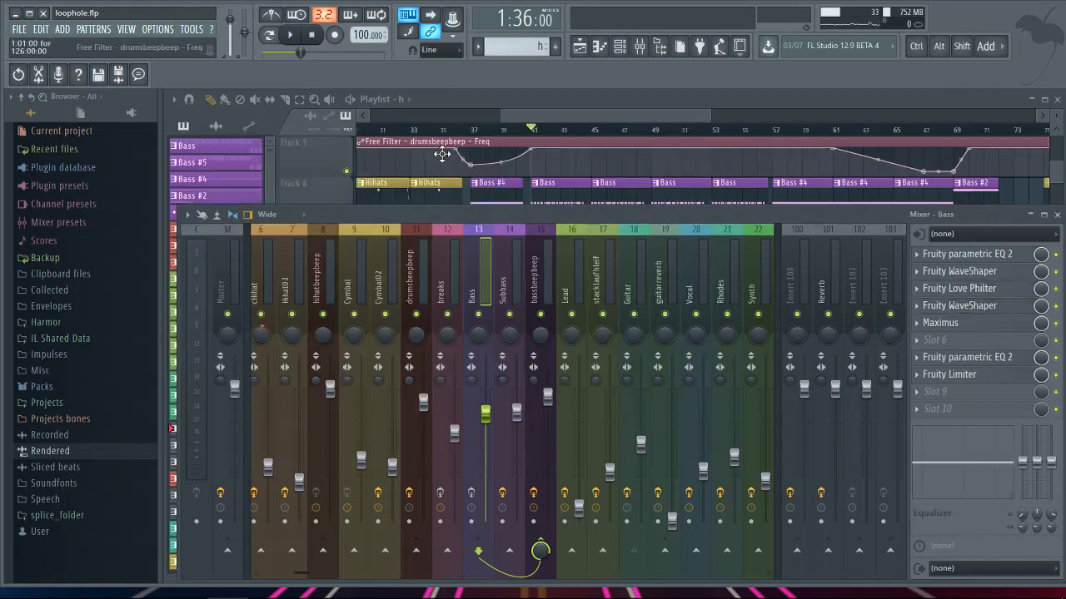
# Step: Open Maximus on the Bass insert, examine its low, mid, high and master band settings, and close it
pyautogui.click(968, 324)
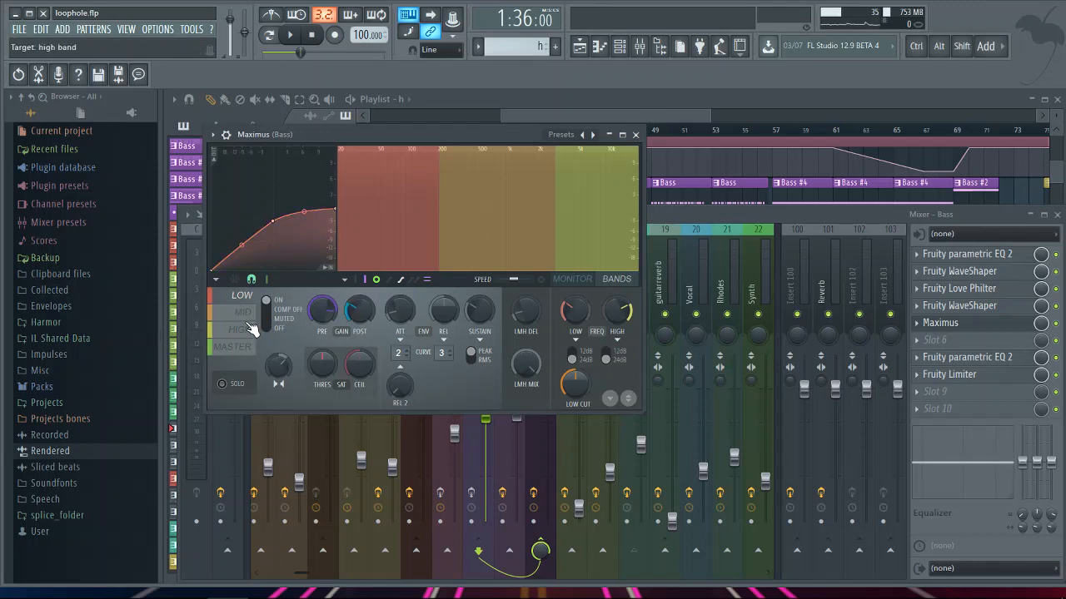
pyautogui.click(245, 319)
pyautogui.click(249, 333)
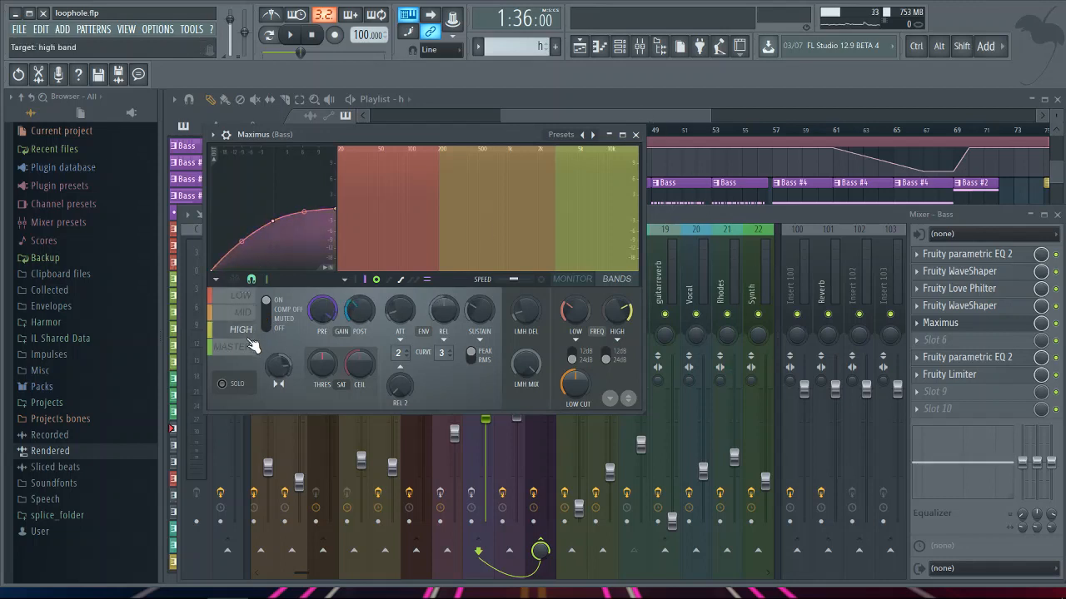
pyautogui.click(252, 346)
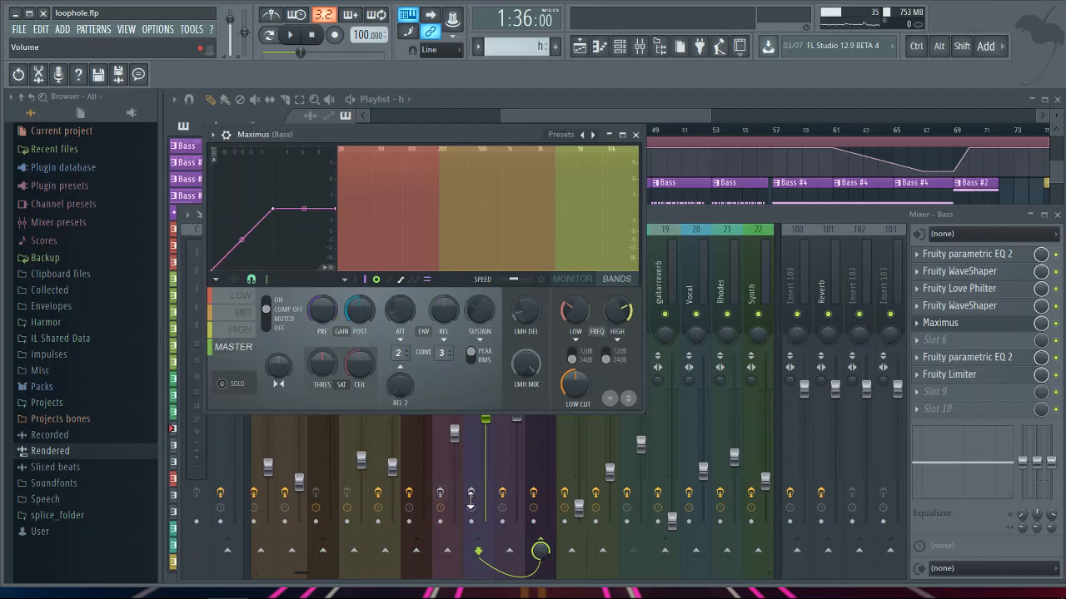
pyautogui.click(241, 295)
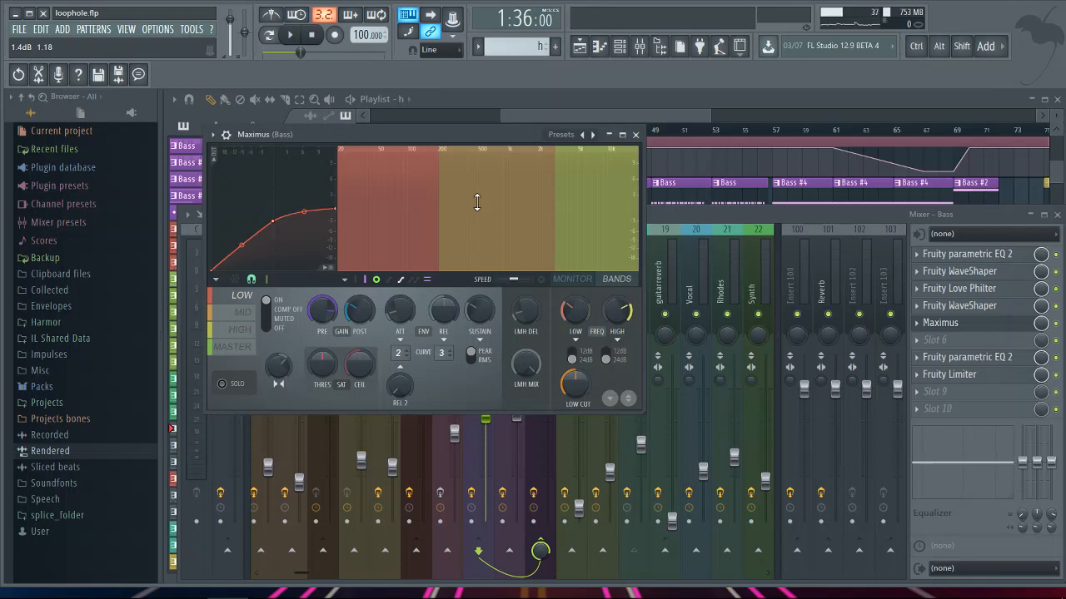
pyautogui.click(242, 314)
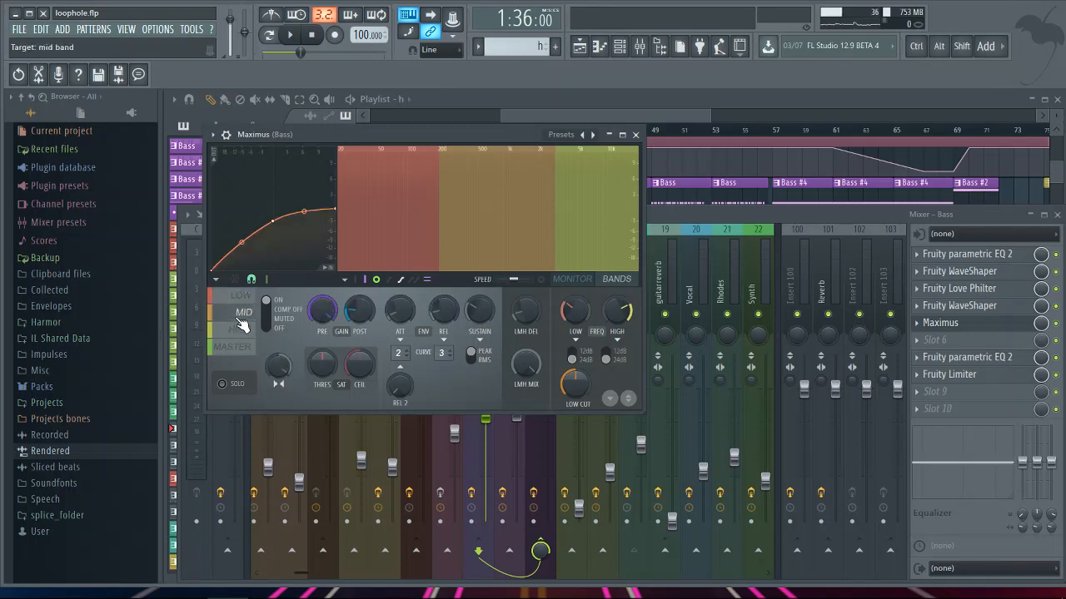
pyautogui.click(244, 333)
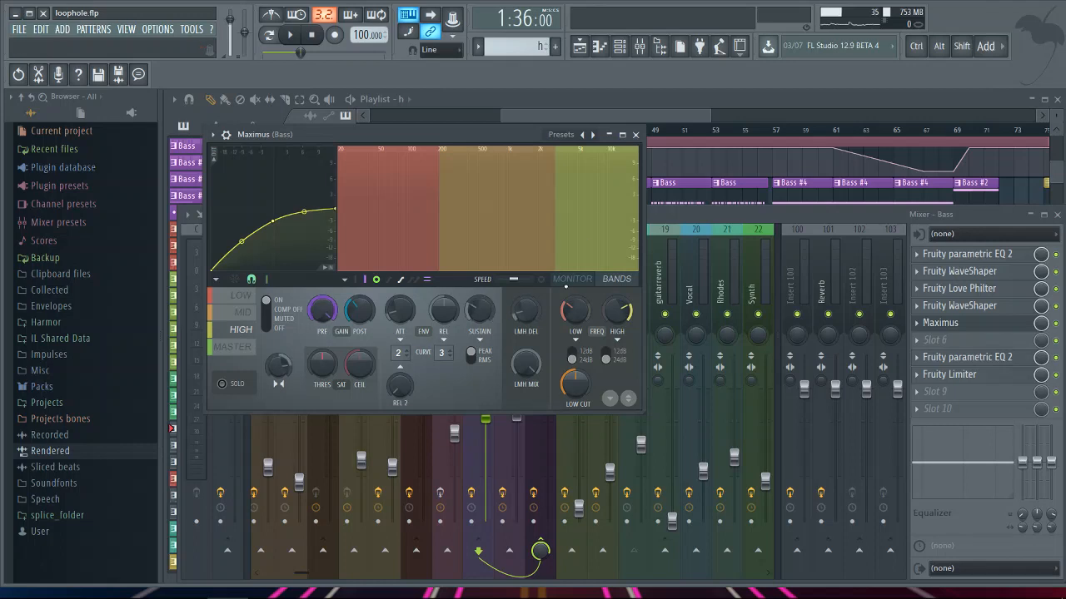
pyautogui.click(239, 296)
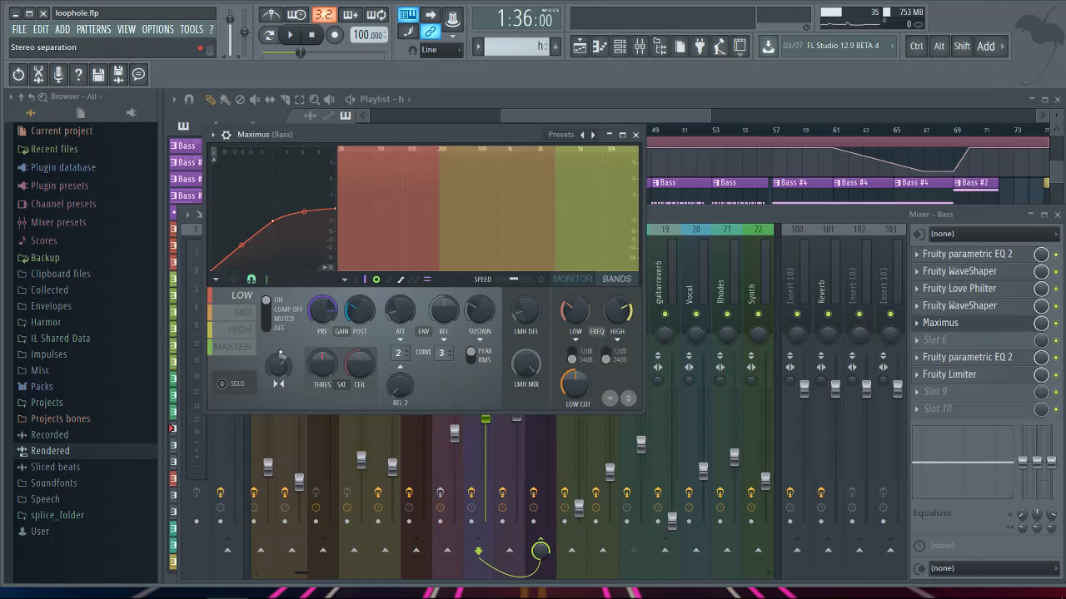
pyautogui.click(243, 312)
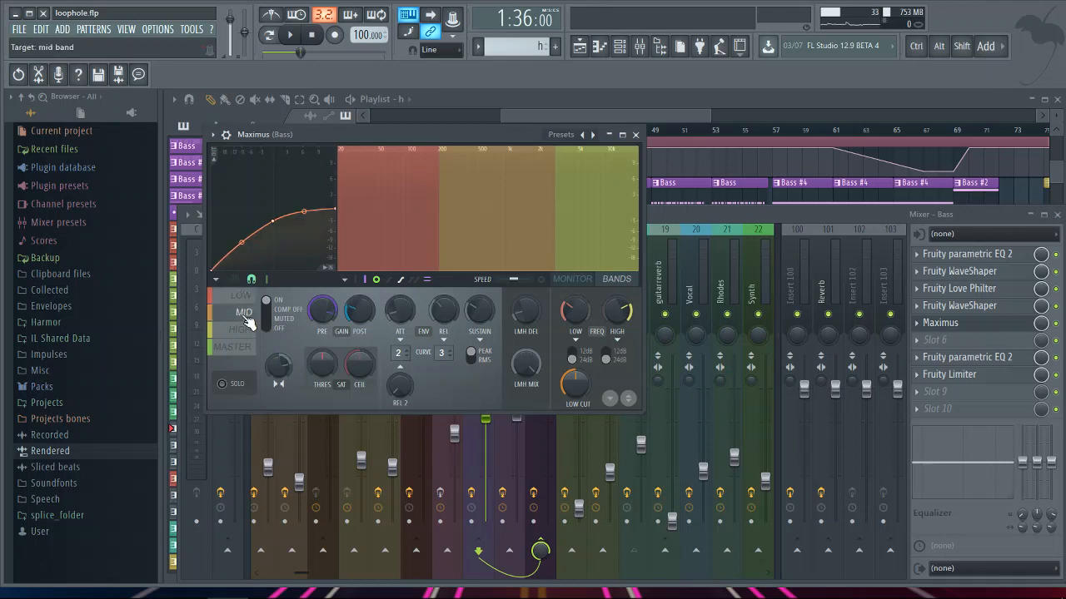
pyautogui.click(635, 135)
# Step: Examine the Bass insert's second Fruity parametric EQ 2, close it, and return to the playlist tracks
pyautogui.click(957, 357)
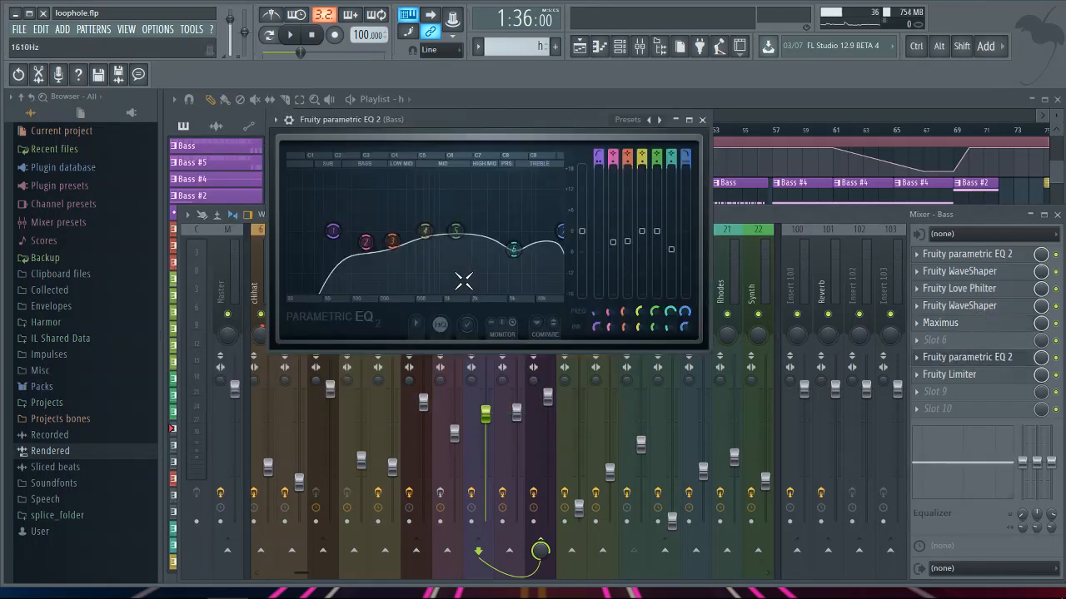
pyautogui.click(701, 119)
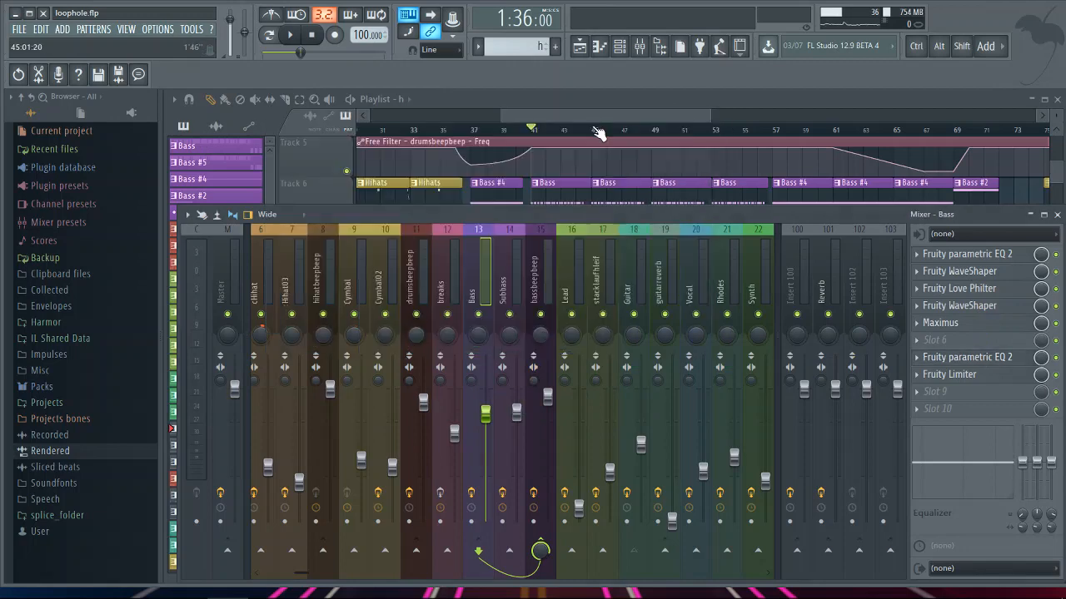
pyautogui.press('F9')
pyautogui.scroll(4, 721, 298)
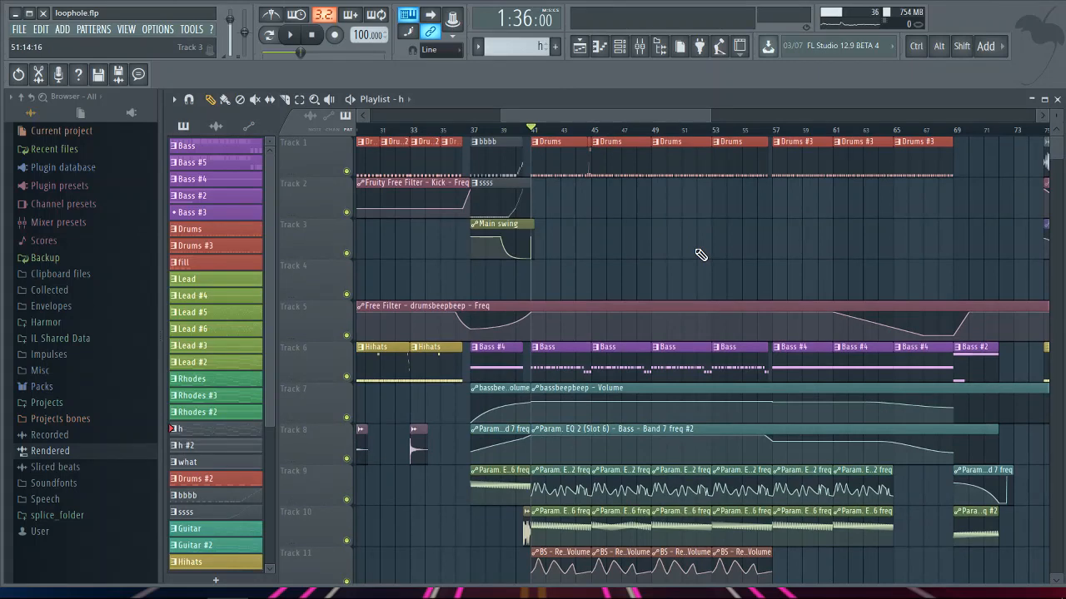
pyautogui.scroll(-5, 701, 255)
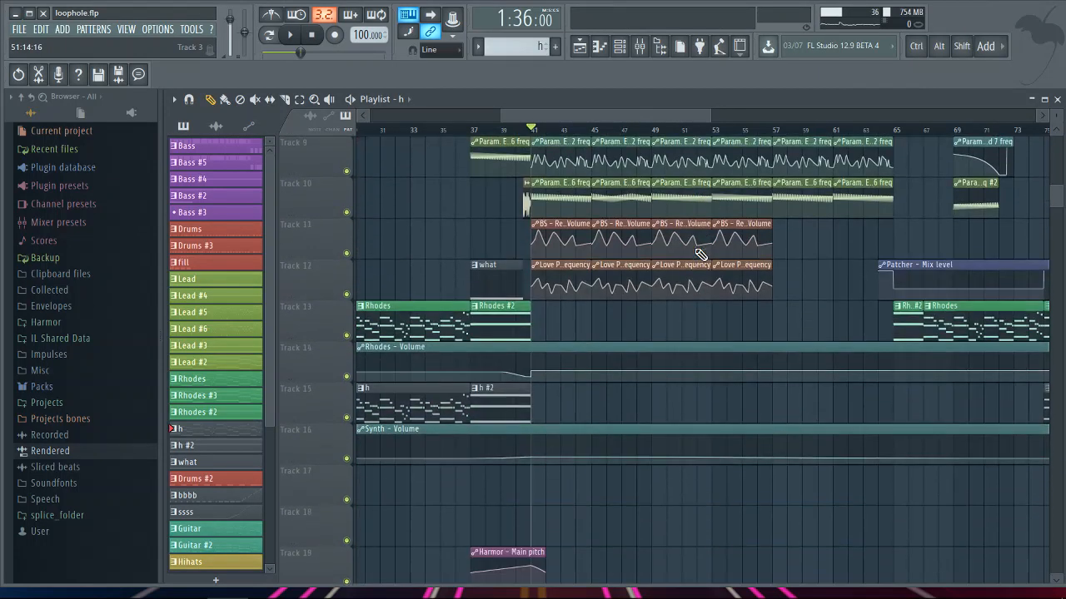
# Step: Solo the guitar clips on Track 23 with their automation on Tracks 22 and 24 to 27, and play from bar 49
pyautogui.scroll(-2, 661, 314)
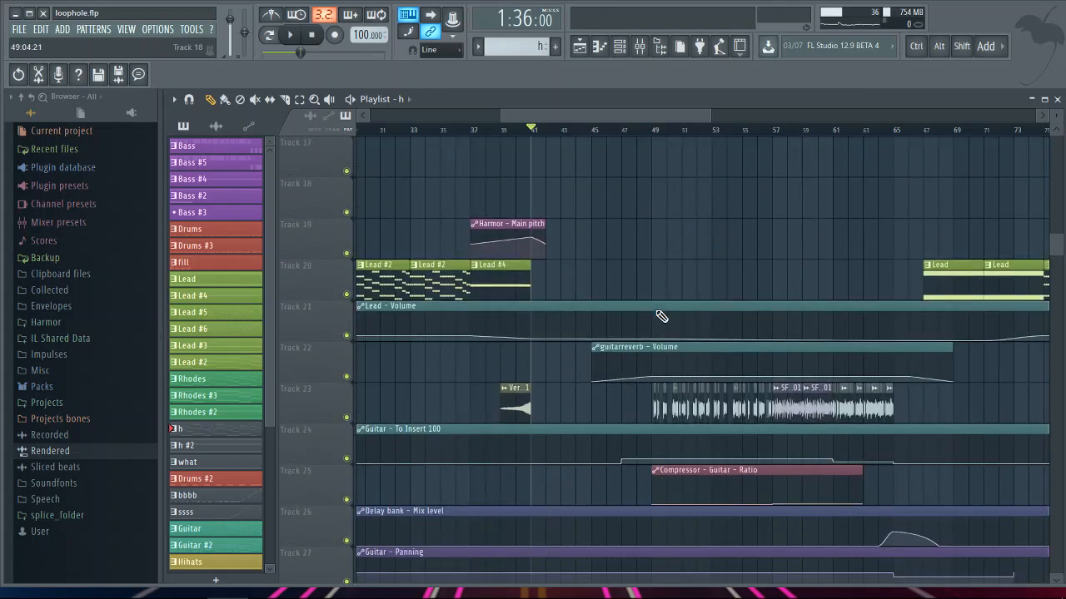
pyautogui.click(652, 130)
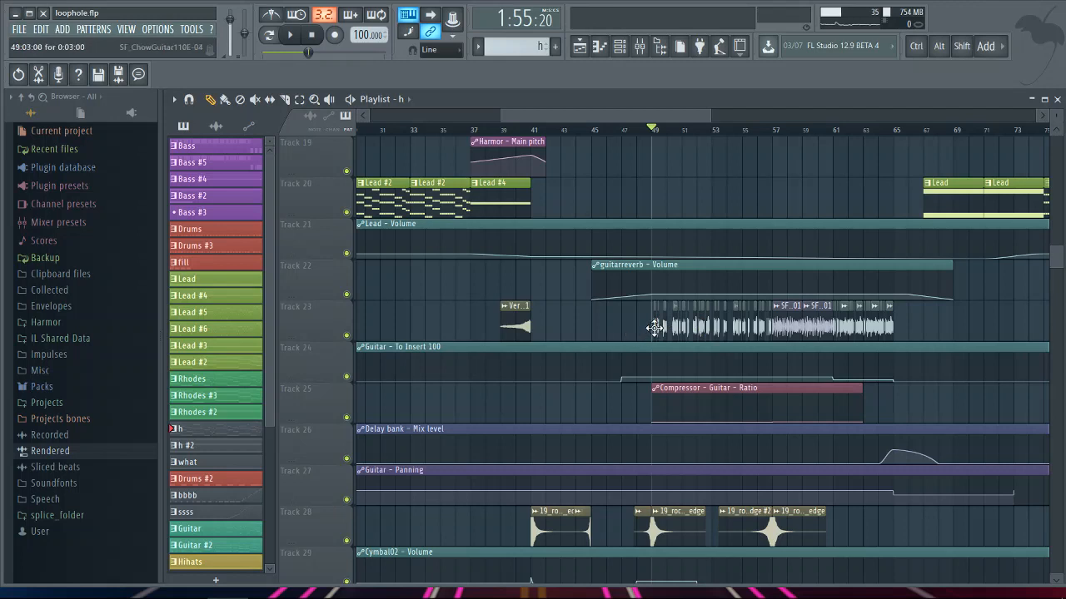
pyautogui.rightClick(346, 294)
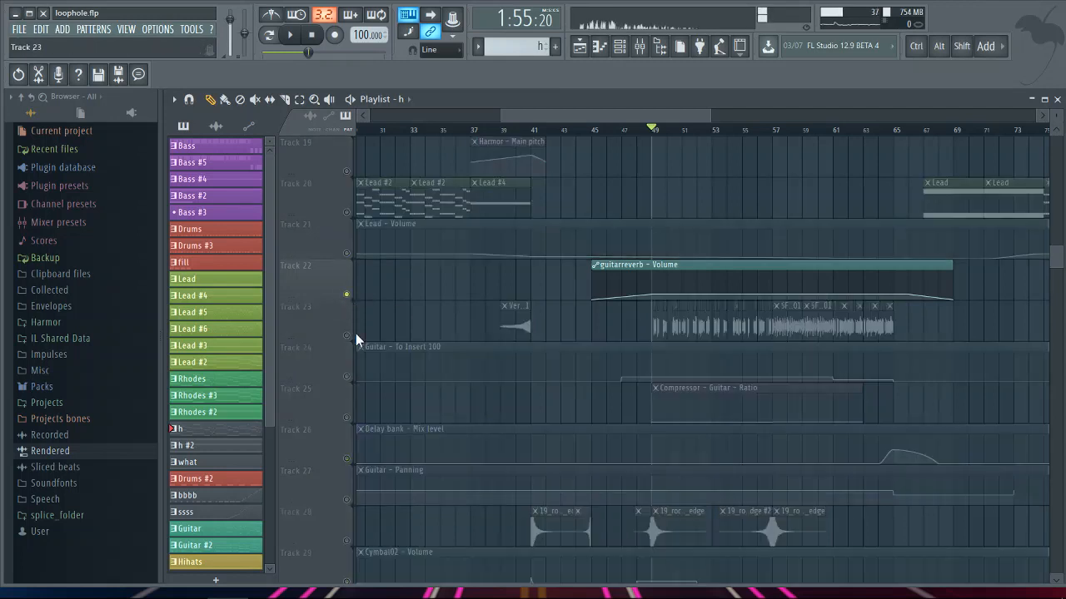
pyautogui.click(348, 336)
pyautogui.click(347, 376)
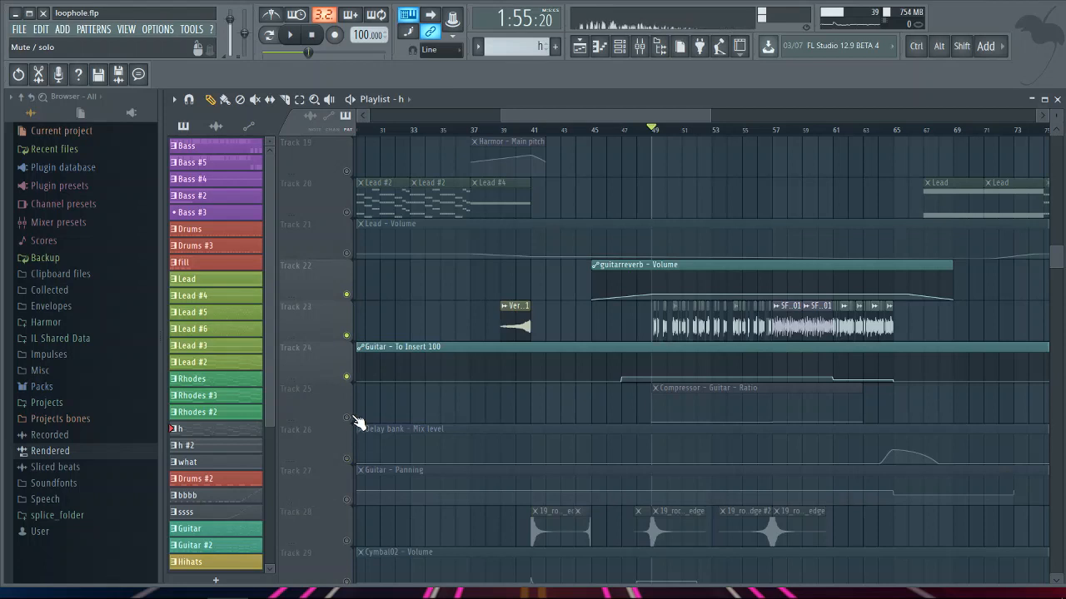
pyautogui.click(347, 417)
pyautogui.click(347, 458)
pyautogui.click(348, 499)
pyautogui.press('space')
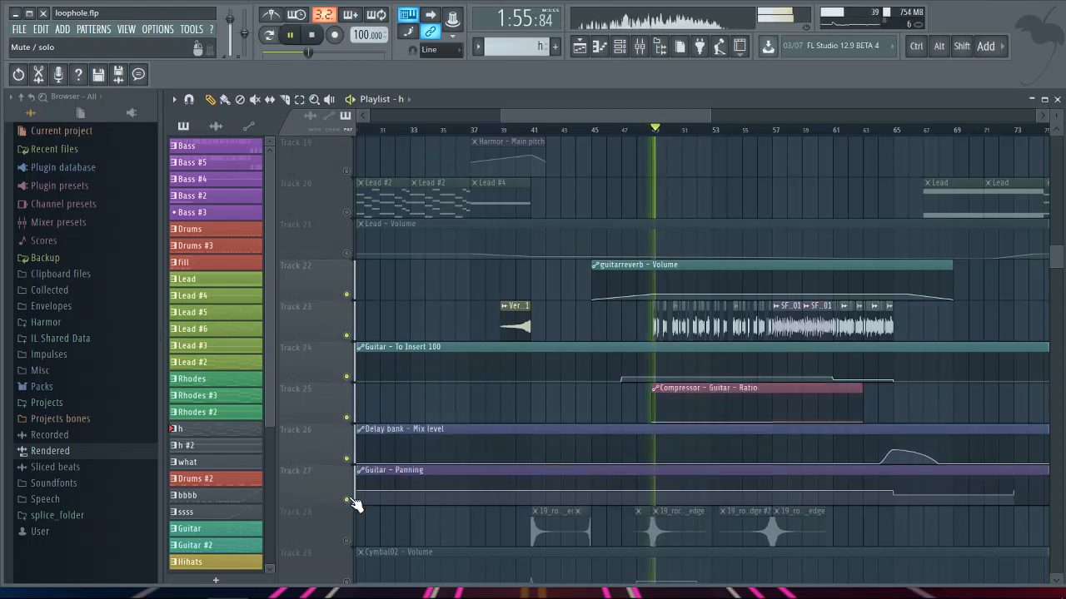
# Step: Stop playback, examine the effect chains of the guitarreverb and Guitar mixer inserts, and hide the mixer
pyautogui.click(640, 46)
pyautogui.press('space')
pyautogui.click(662, 268)
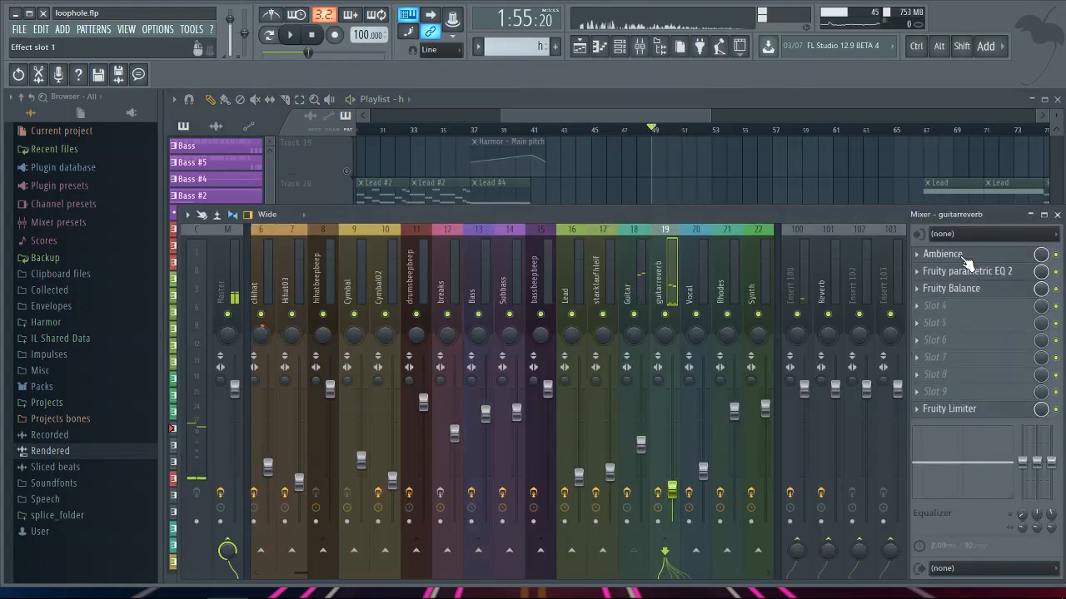
pyautogui.press('F9')
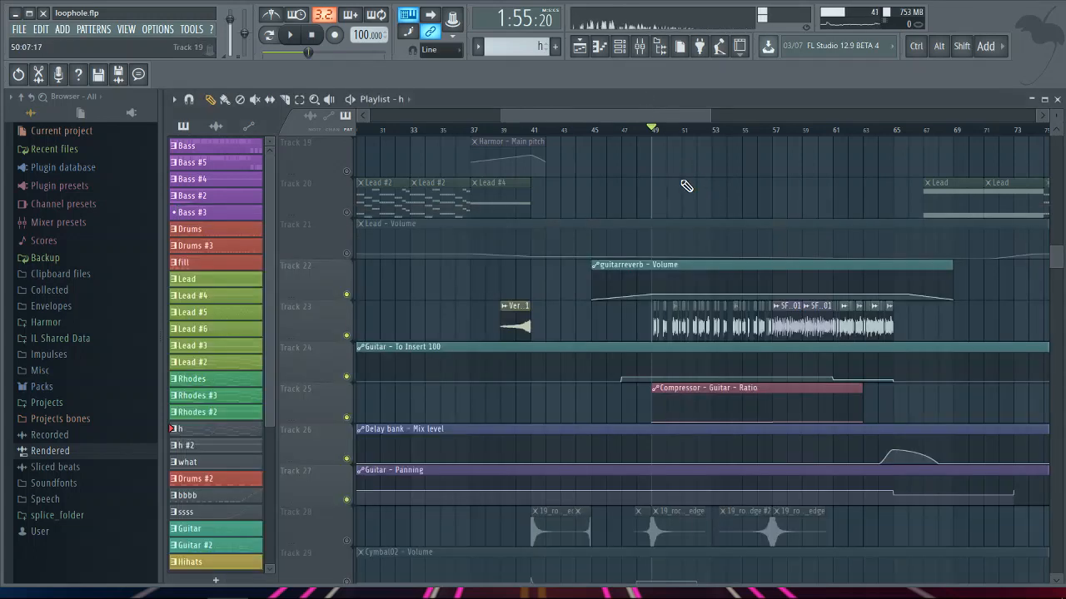
pyautogui.click(639, 46)
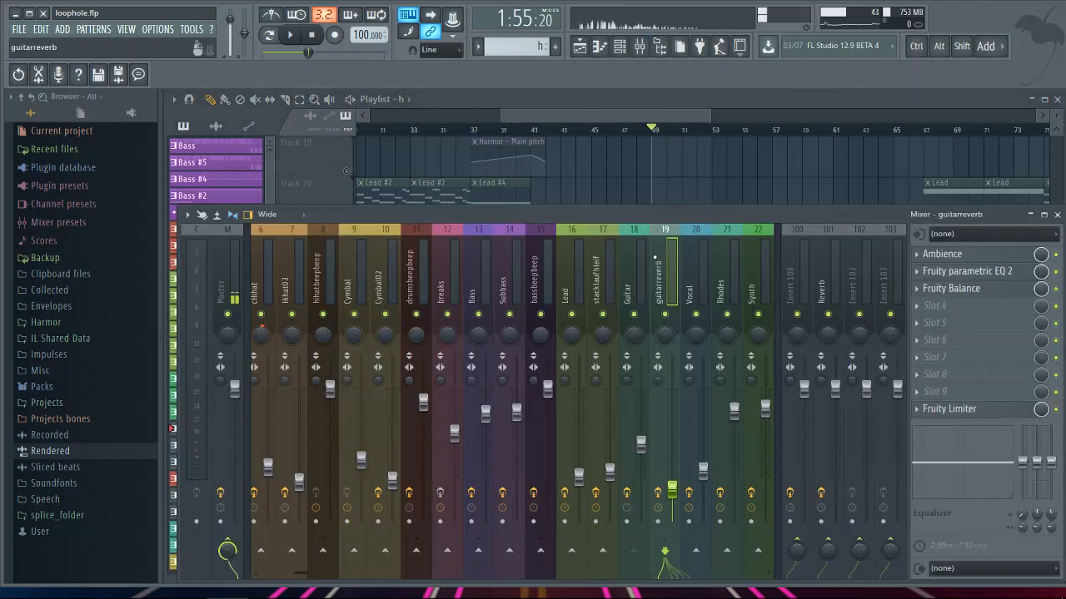
pyautogui.click(632, 260)
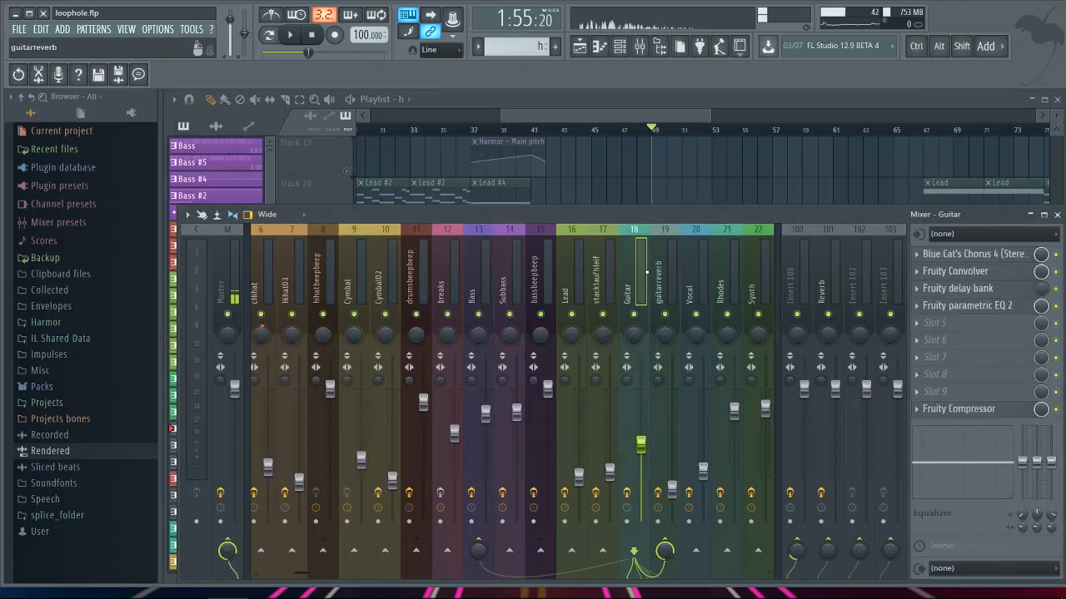
pyautogui.click(665, 272)
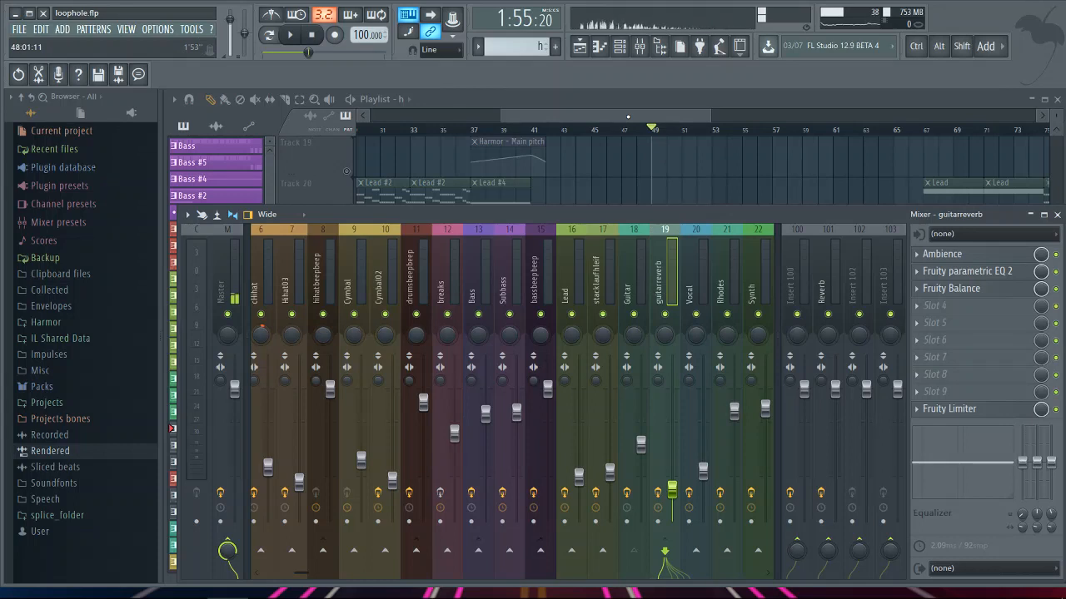
pyautogui.click(654, 263)
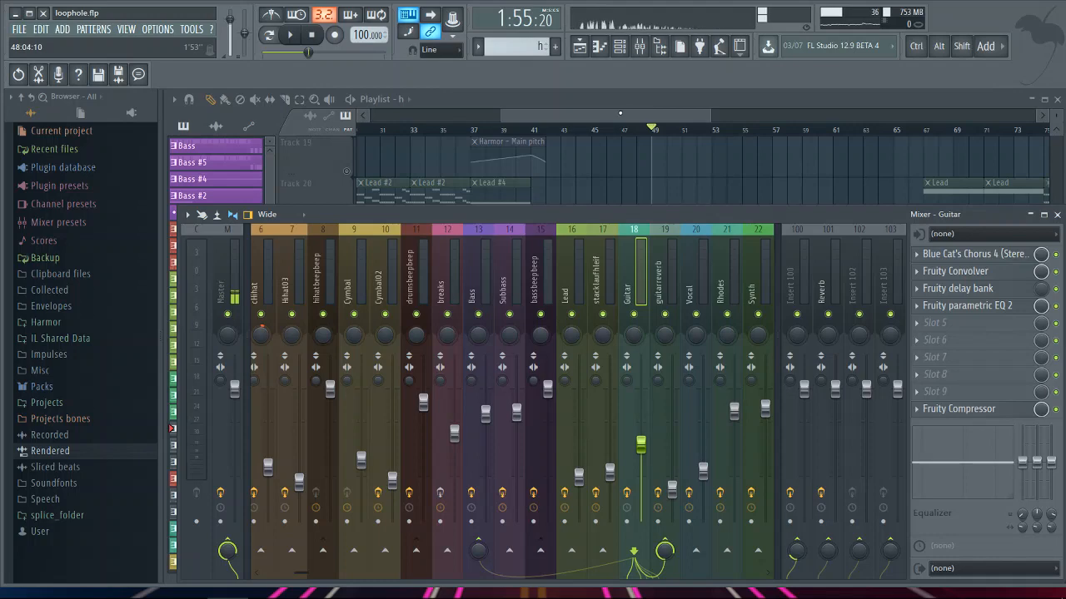
pyautogui.press('F9')
# Step: Turn off the solo so that all playlist tracks are active again
pyautogui.scroll(5, 693, 250)
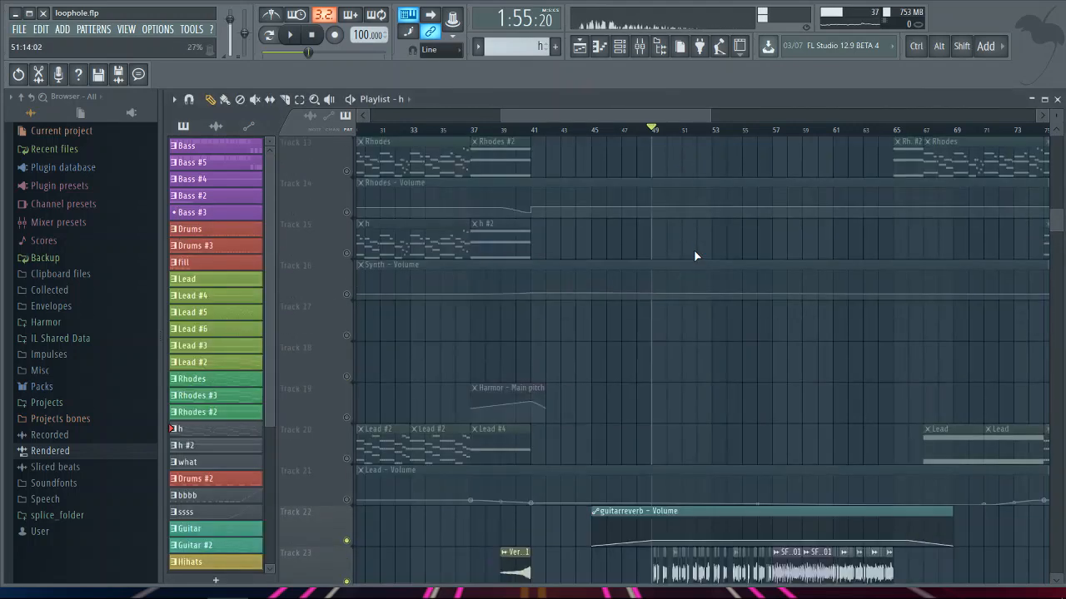
pyautogui.scroll(2, 694, 250)
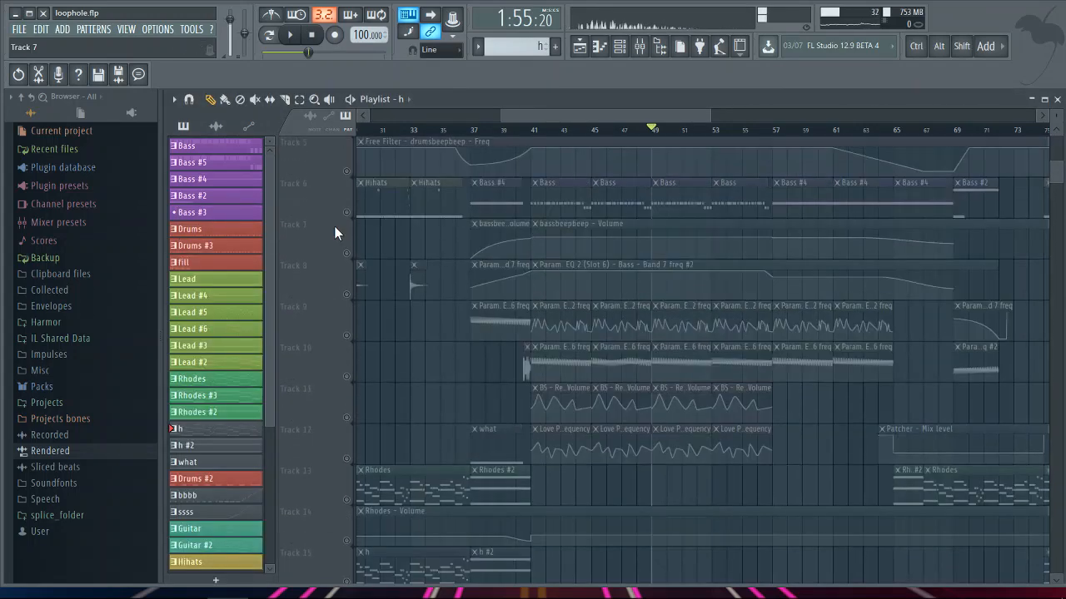
pyautogui.click(349, 170)
pyautogui.rightClick(350, 170)
# Step: Examine the Bass insert's Fruity Limiter during playback from bar 49, stop, and close the limiter and the mixer
pyautogui.click(641, 50)
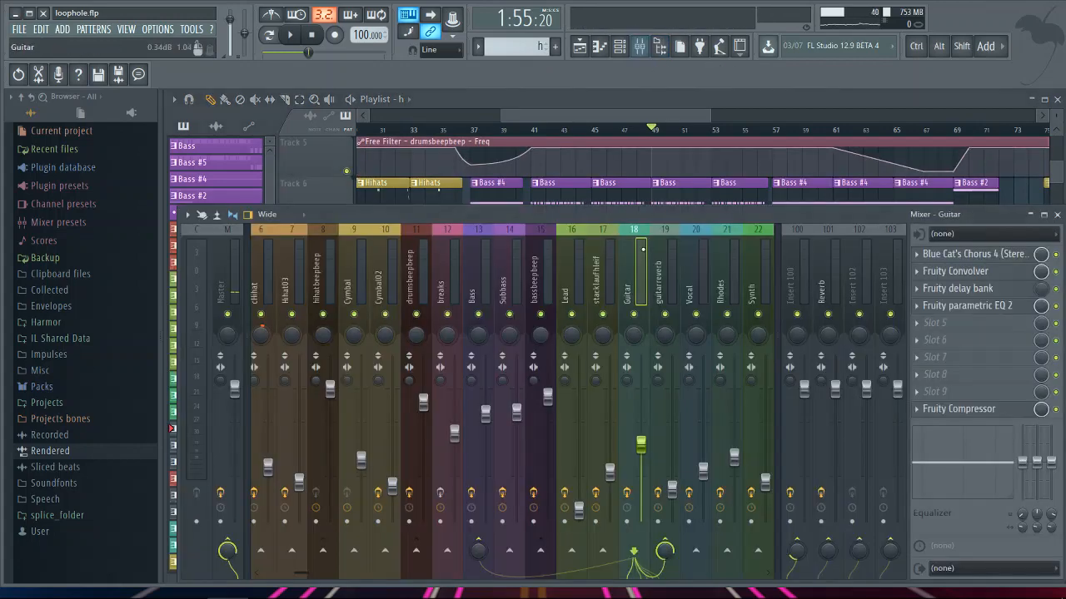
pyautogui.click(469, 276)
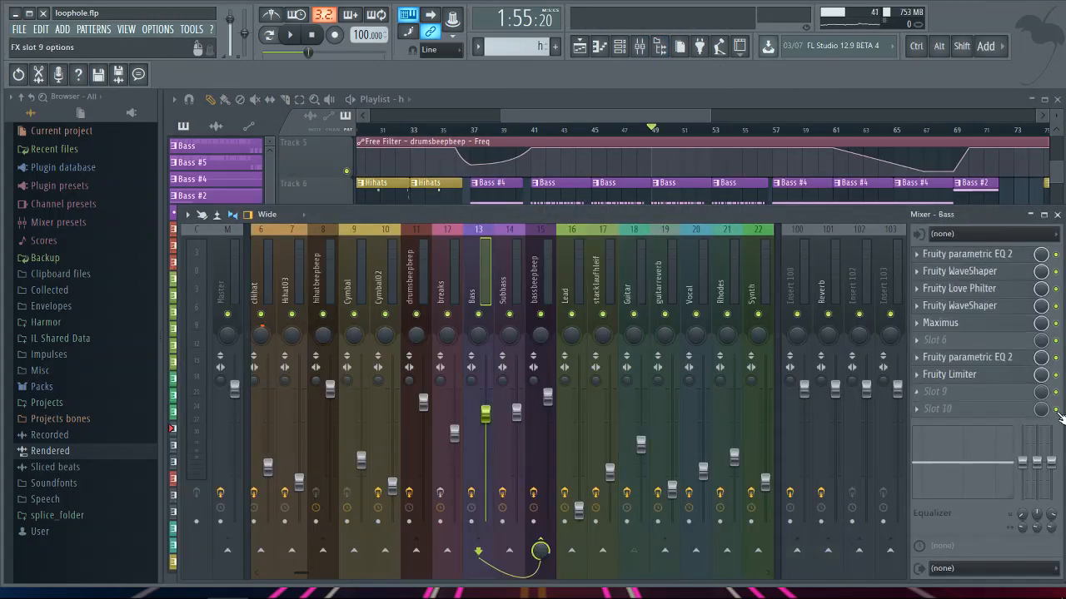
pyautogui.click(958, 376)
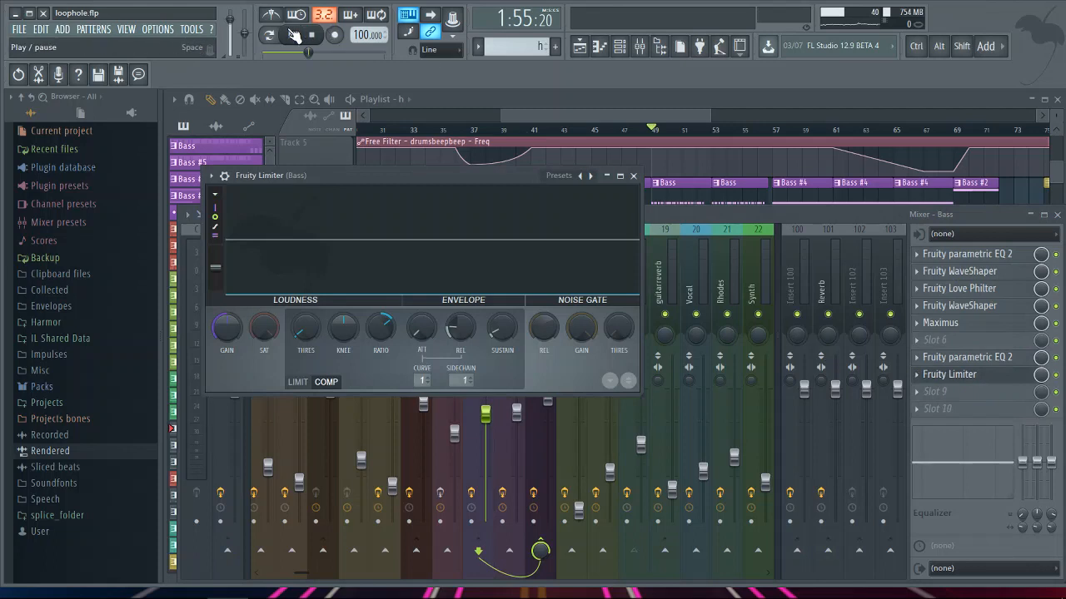
pyautogui.click(291, 35)
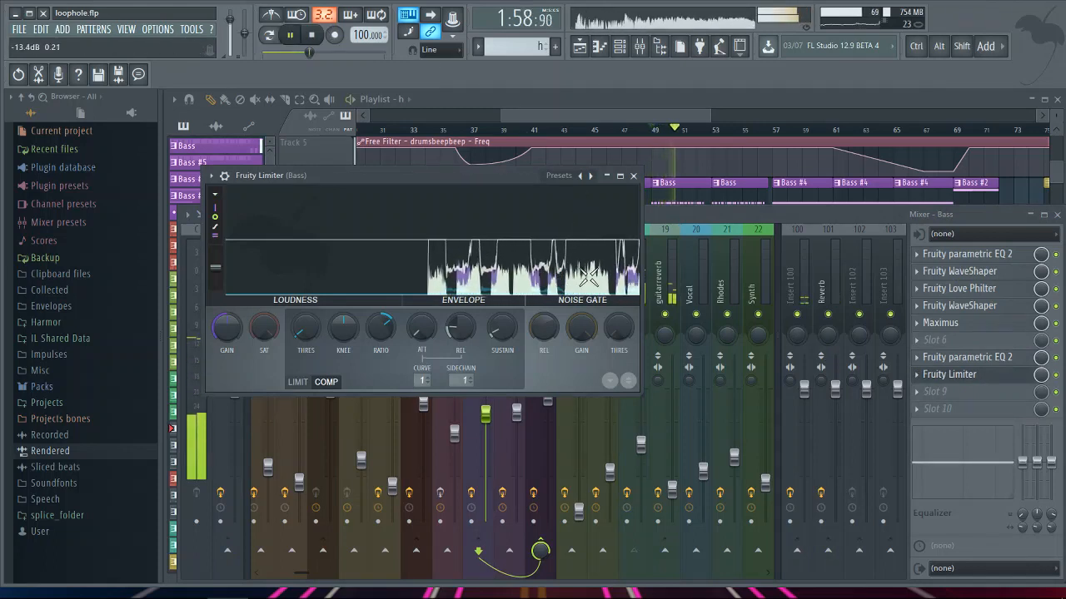
pyautogui.click(296, 35)
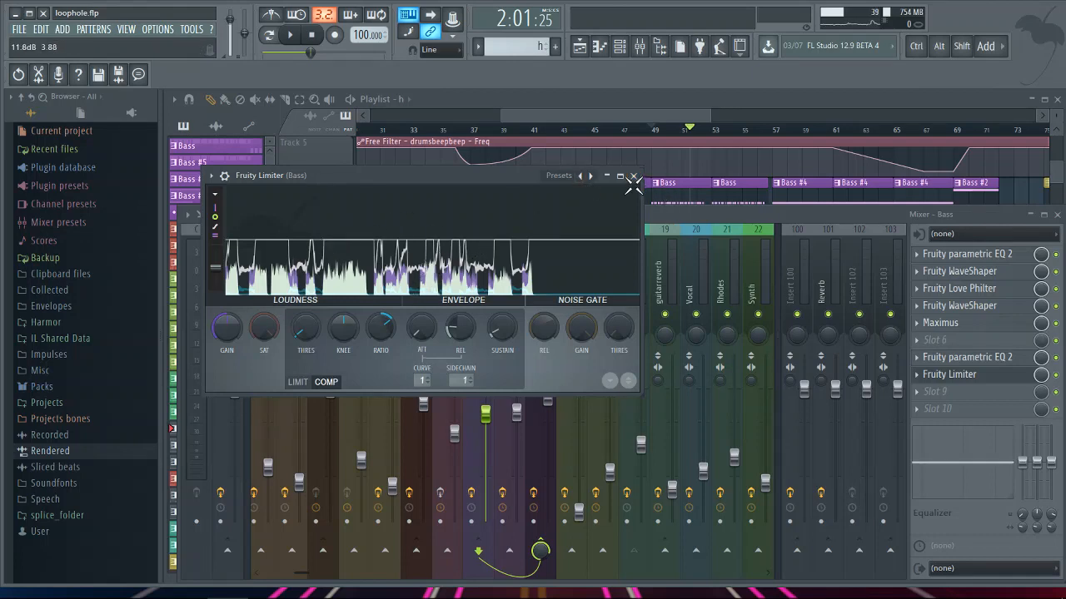
pyautogui.click(632, 175)
pyautogui.press('F9')
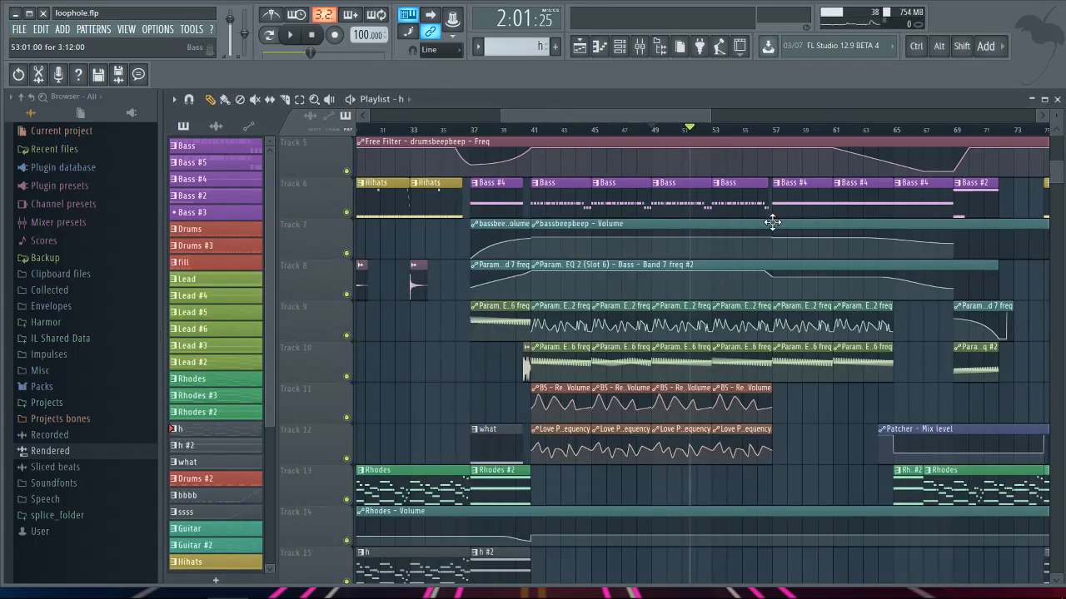
# Step: Play the full arrangement around the second half of the guitar clips, from bars 57 and 61, and stop playback
pyautogui.scroll(4, 774, 222)
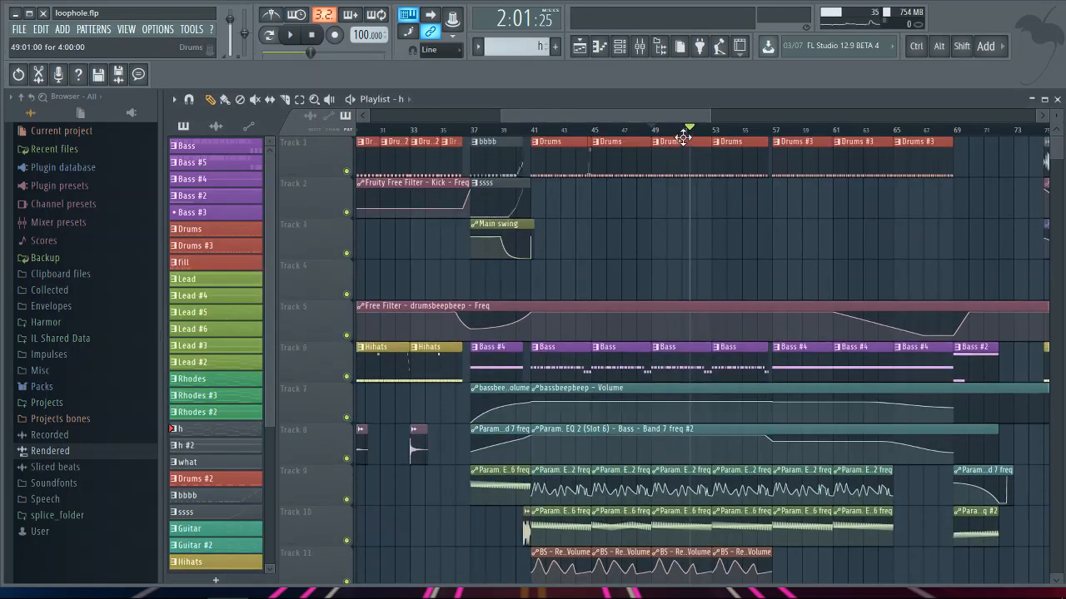
pyautogui.moveTo(662, 116); pyautogui.dragTo(710, 128)
pyautogui.scroll(-4, 670, 255)
pyautogui.scroll(-12, 670, 256)
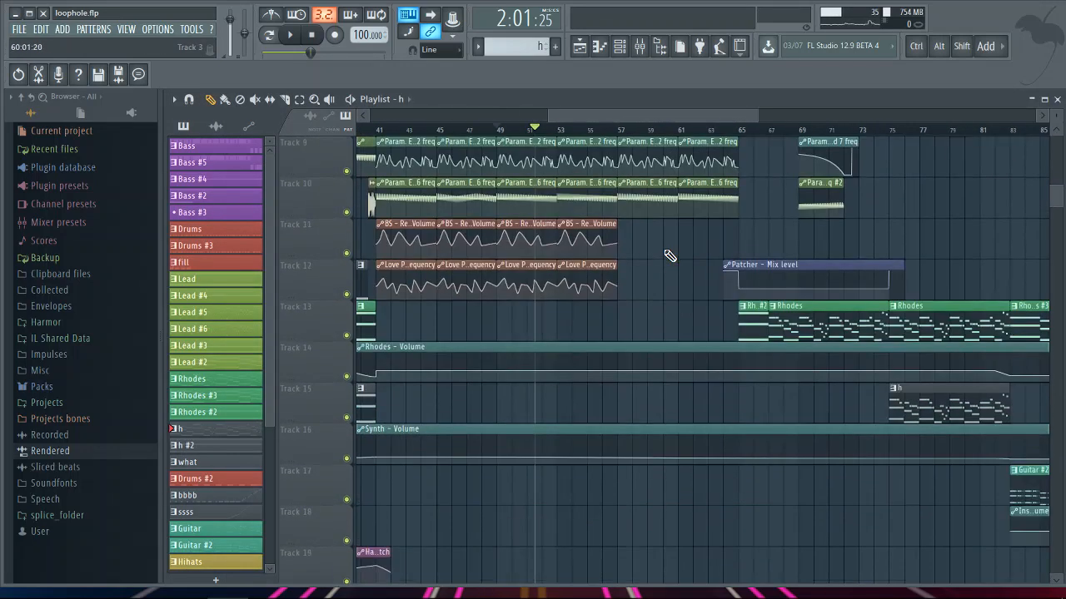
pyautogui.scroll(-4, 657, 233)
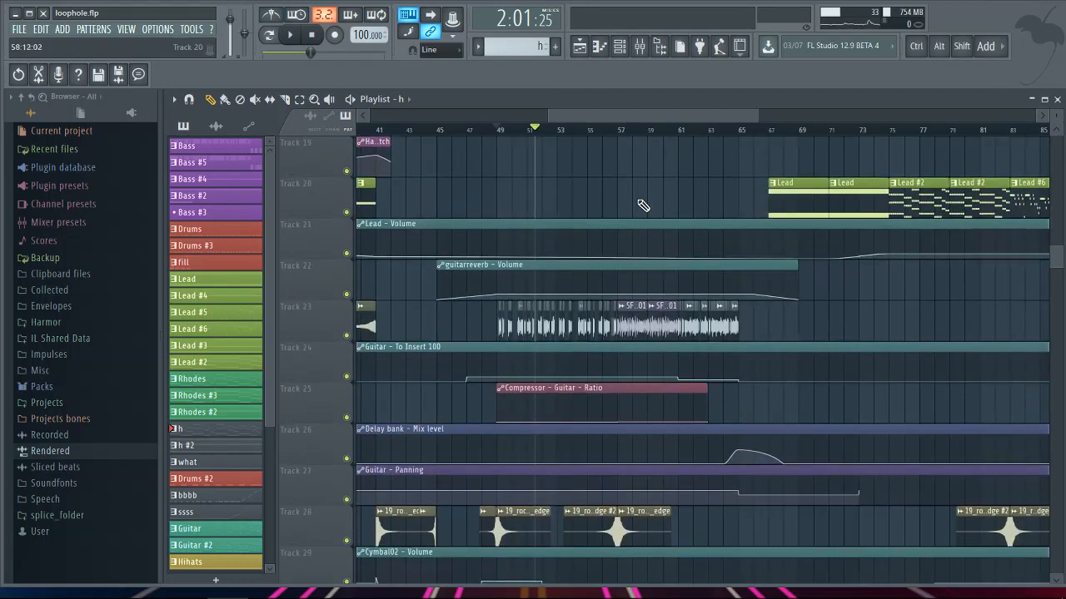
pyautogui.click(619, 129)
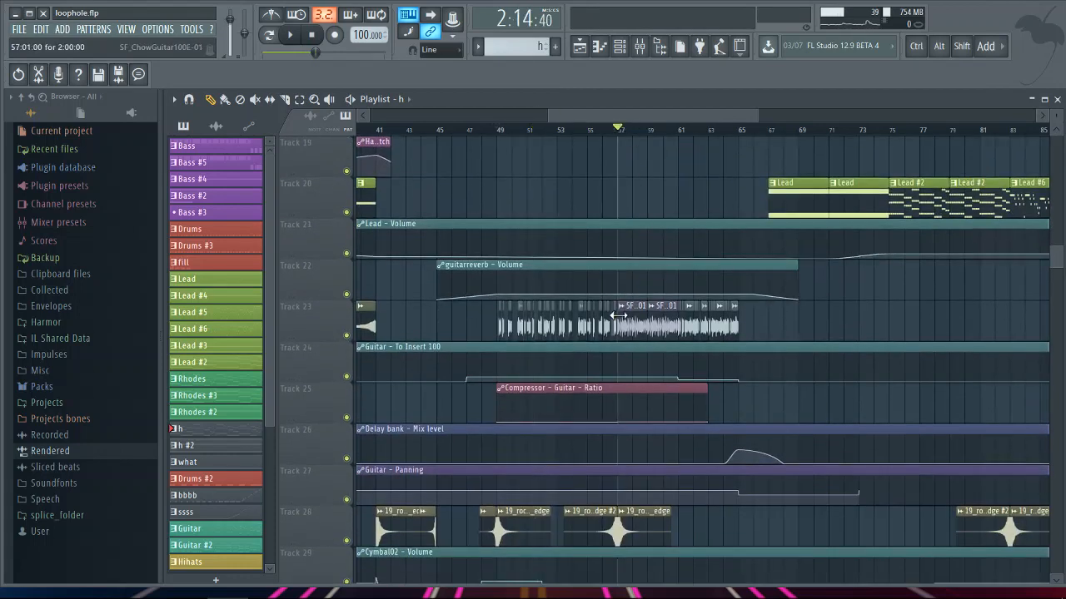
pyautogui.press('space')
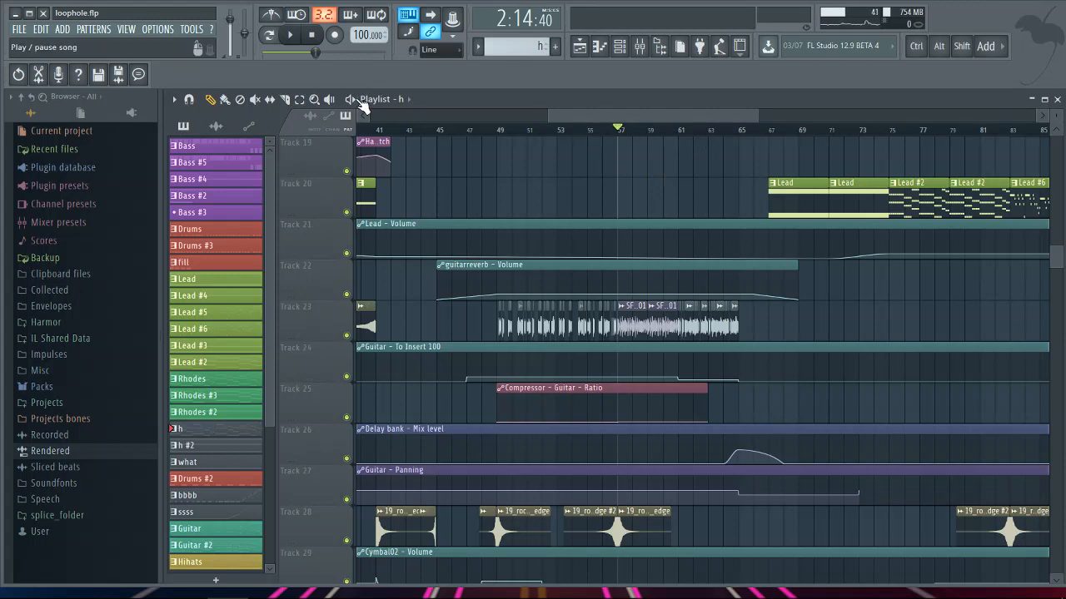
pyautogui.click(681, 130)
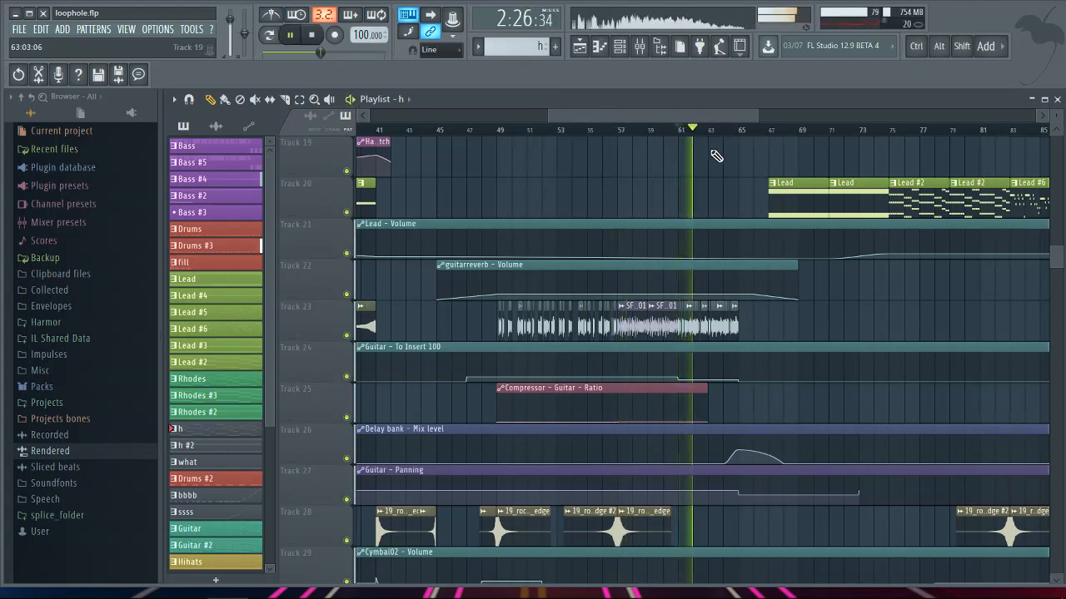
pyautogui.click(352, 104)
# Step: Play the arrangement from bar 69 past the start of the Hihats patterns at bar 75, and stop playback
pyautogui.scroll(8, 730, 251)
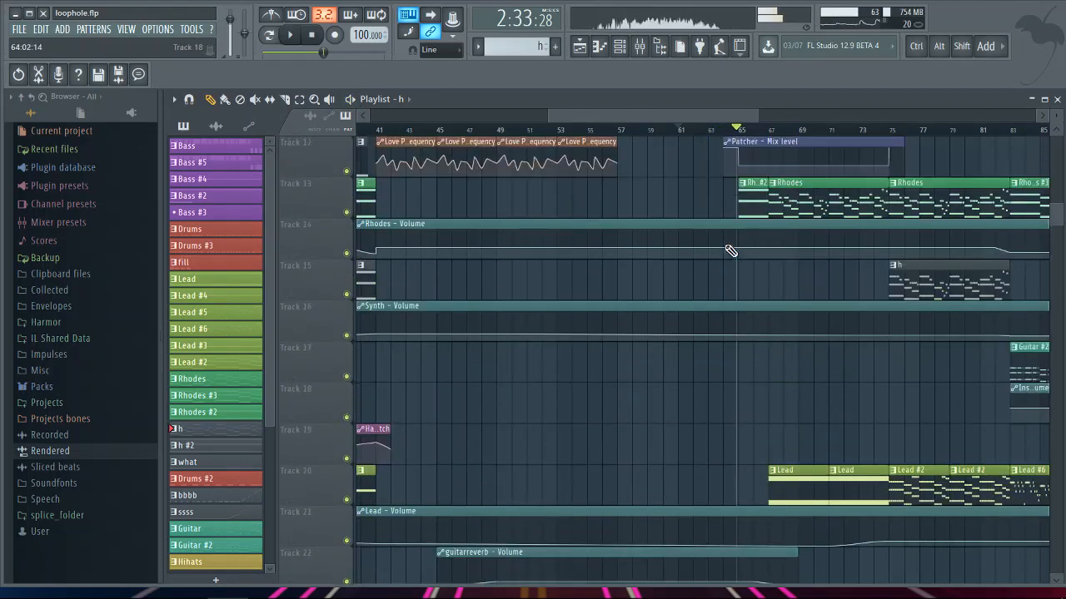
pyautogui.hscroll(5, 731, 250)
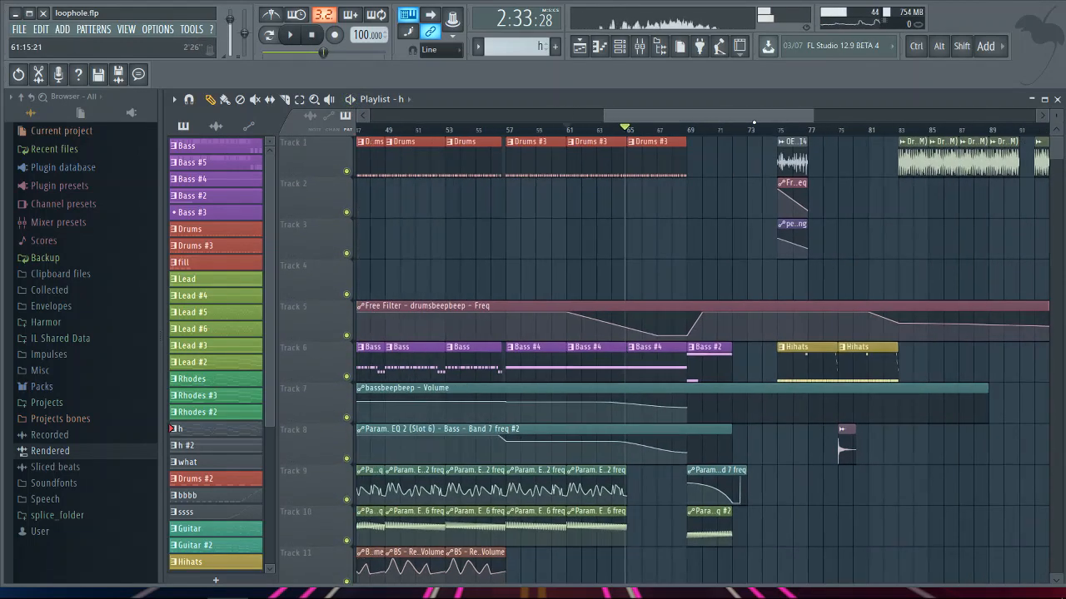
pyautogui.scroll(-1, 736, 255)
pyautogui.scroll(-1, 725, 250)
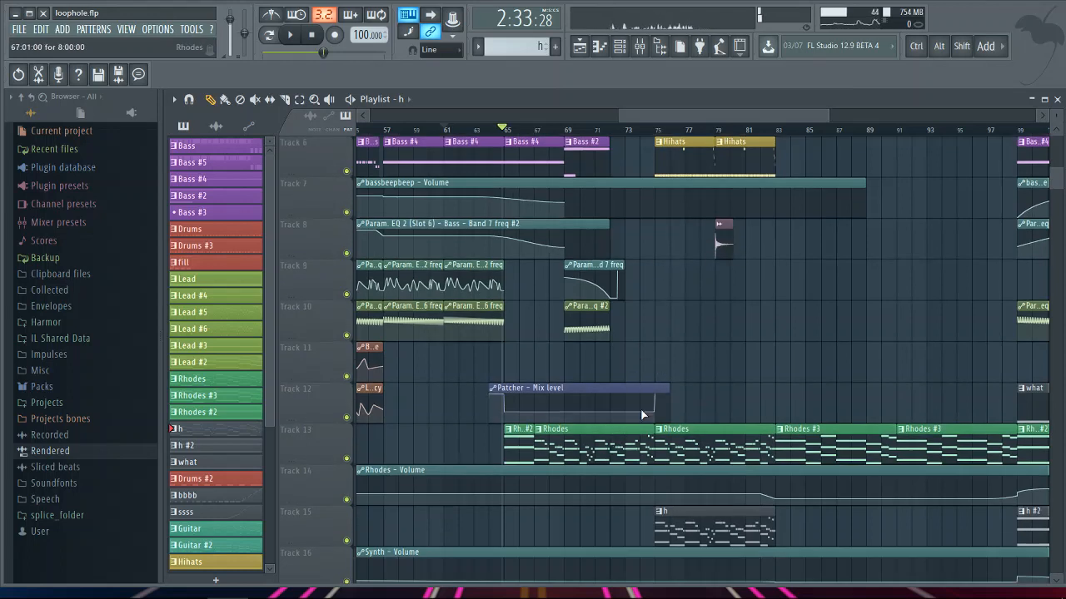
pyautogui.click(566, 131)
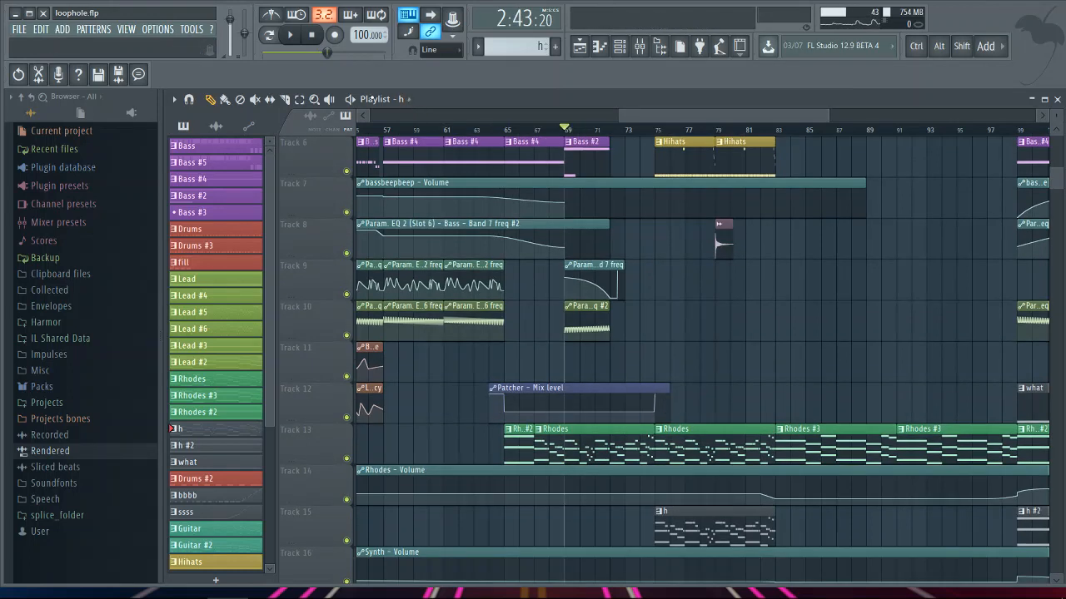
pyautogui.scroll(5, 791, 287)
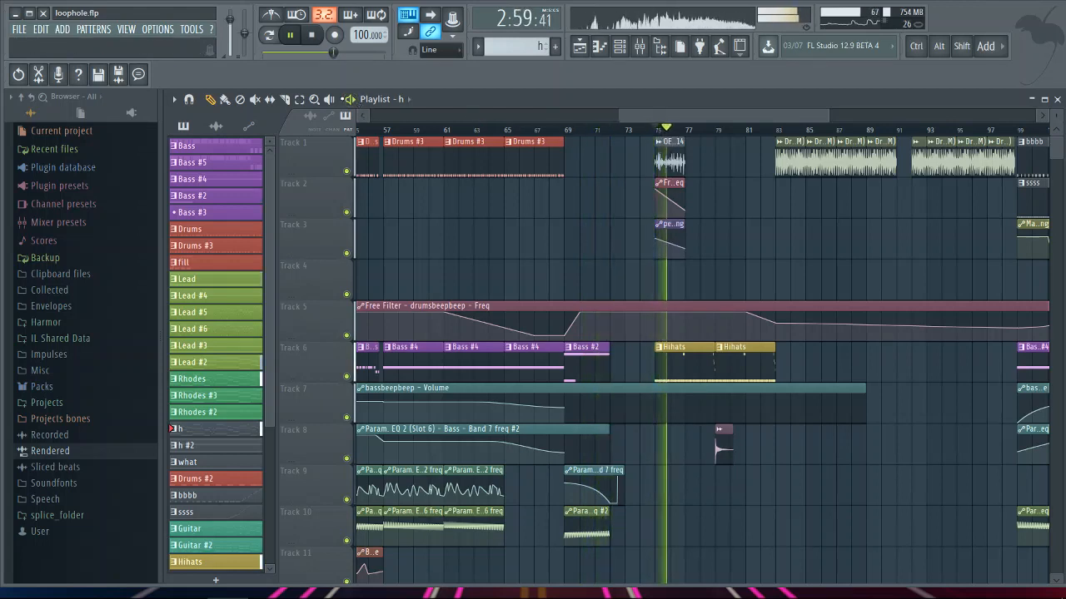
pyautogui.click(349, 99)
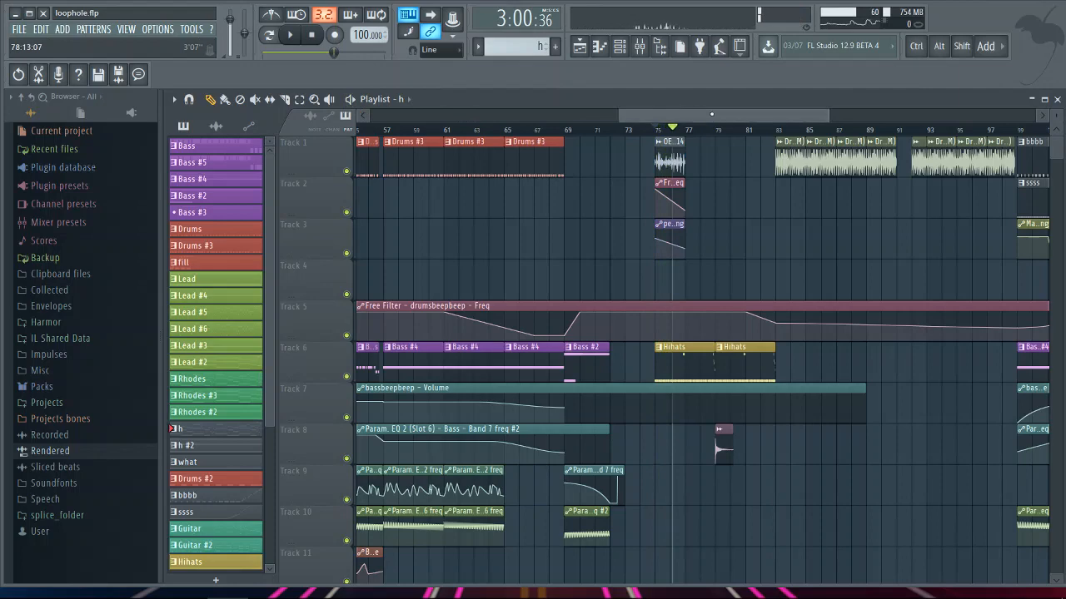
# Step: Play the drum break section from bar 83, stop, and view its Rhodes, Guitar and Lead tracks
pyautogui.moveTo(689, 115); pyautogui.dragTo(744, 114)
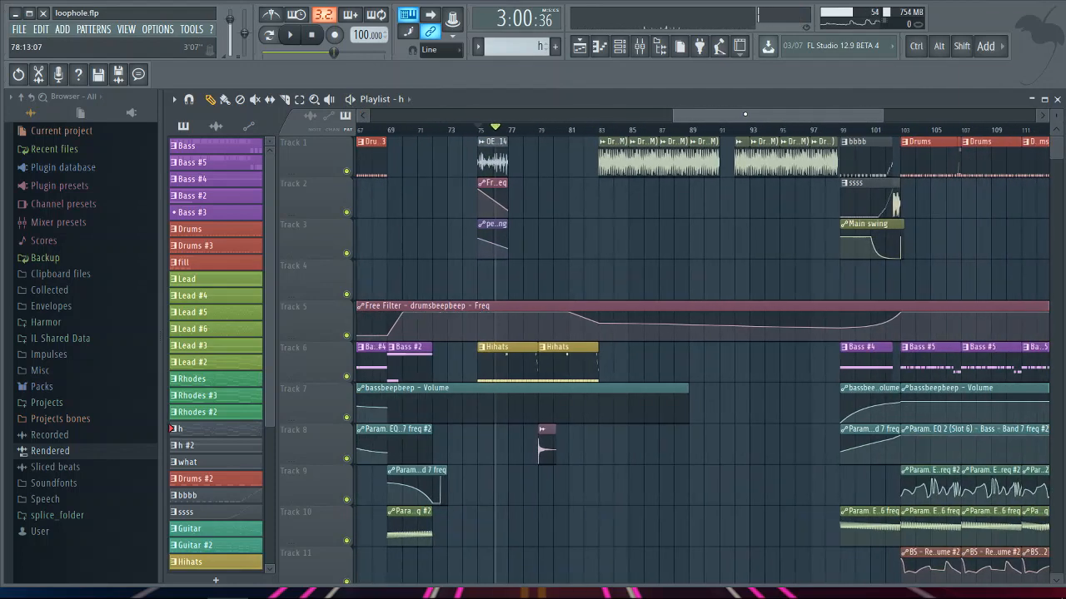
pyautogui.click(599, 131)
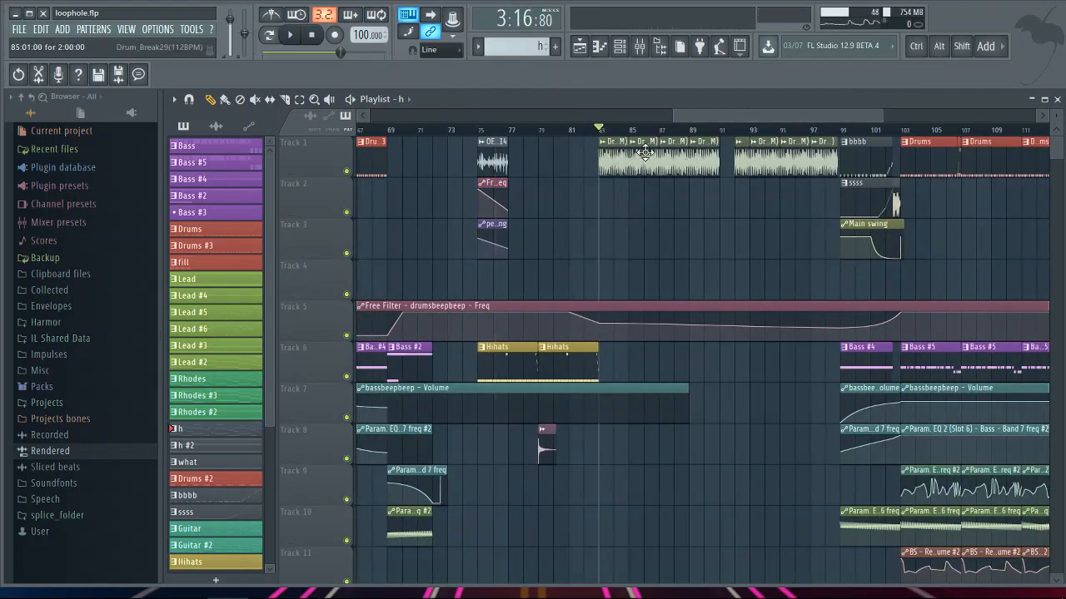
pyautogui.click(351, 100)
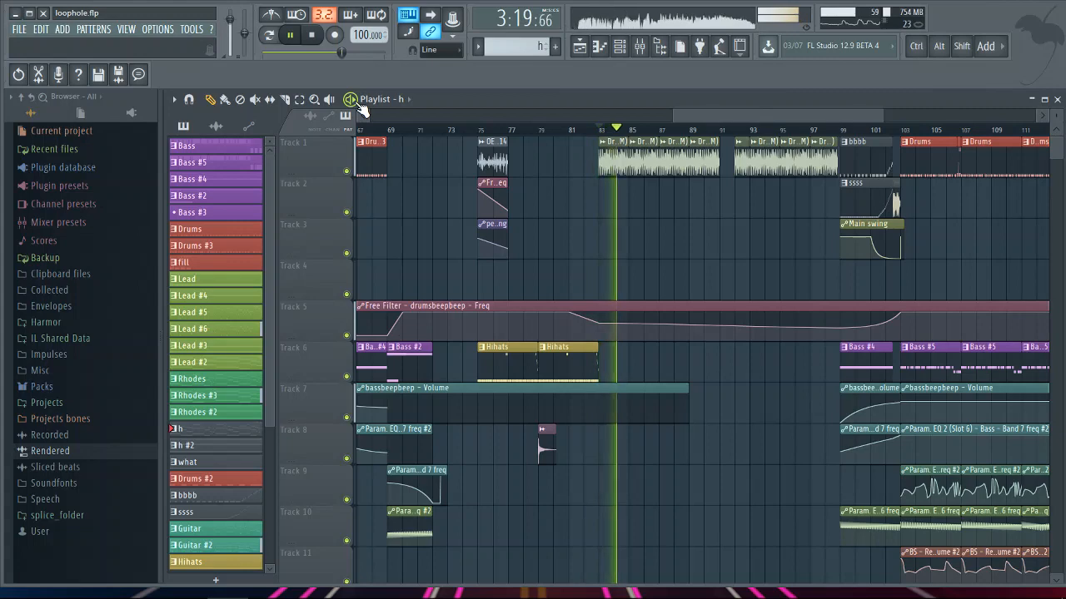
pyautogui.click(350, 100)
pyautogui.scroll(-3, 690, 252)
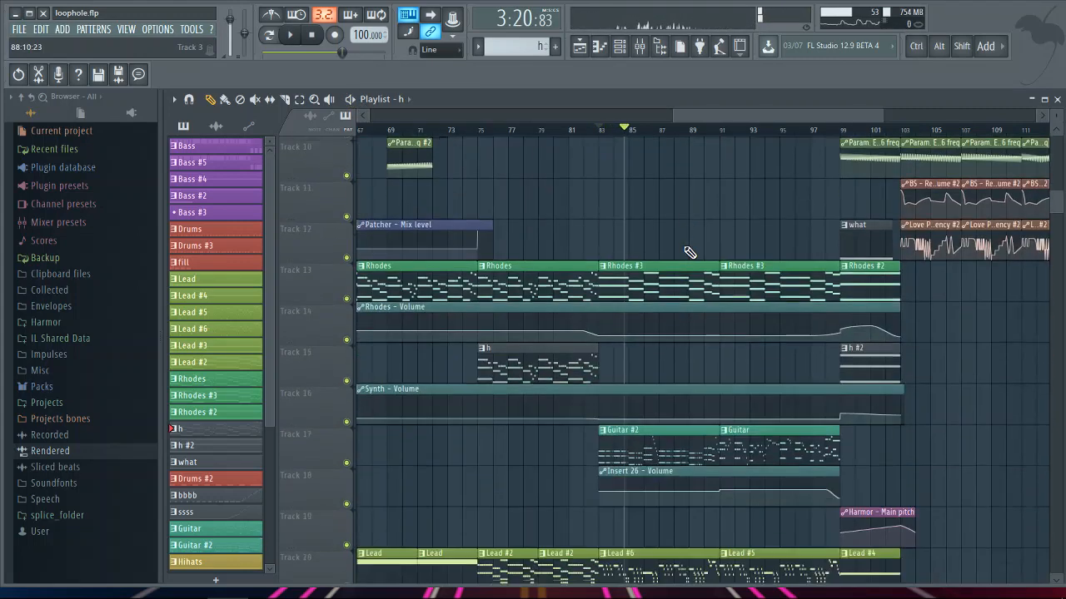
# Step: Play the drum break from bar 83 while viewing the Synths channels, stop playback, and close the channel rack
pyautogui.scroll(-1, 694, 262)
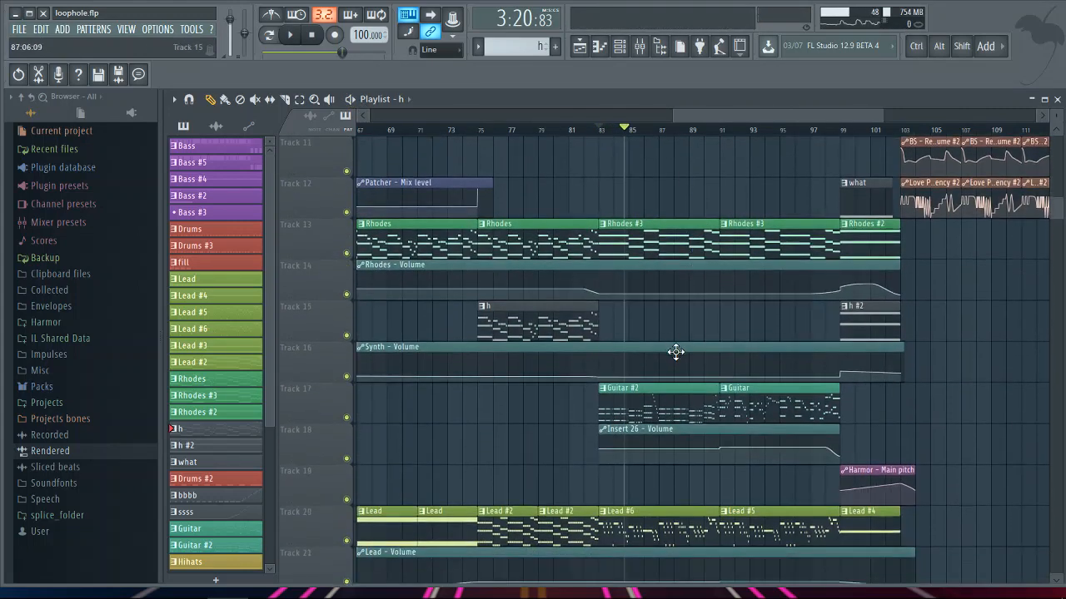
pyautogui.click(600, 138)
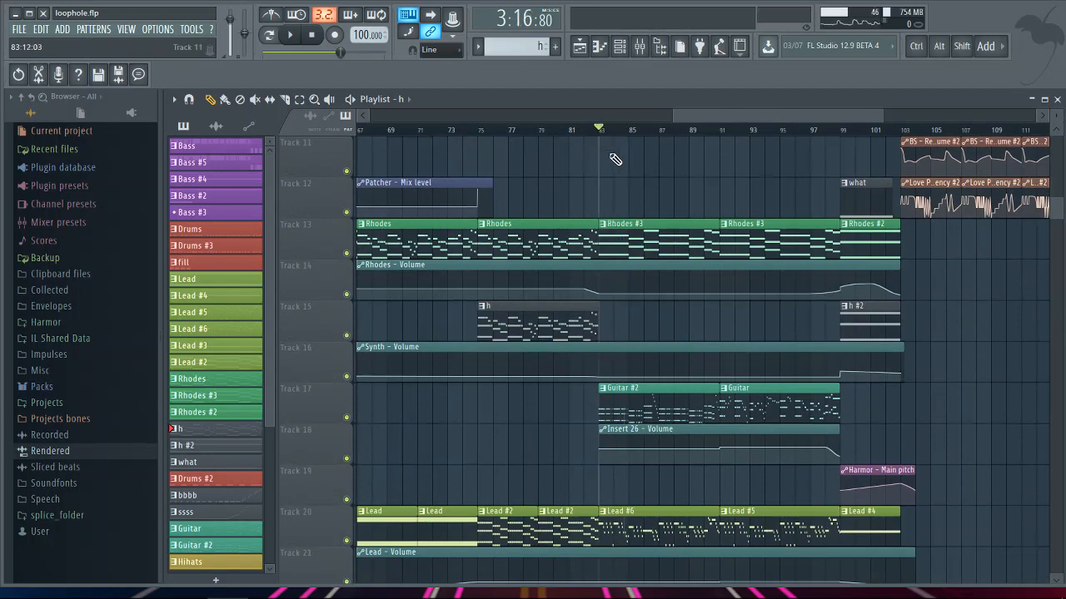
pyautogui.scroll(-4, 710, 451)
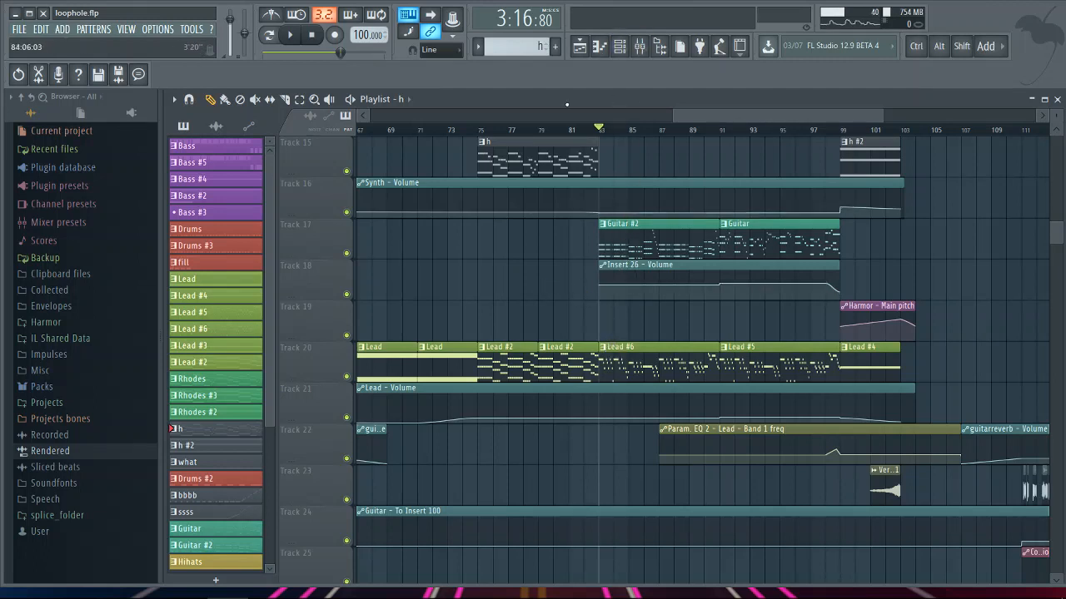
pyautogui.click(290, 34)
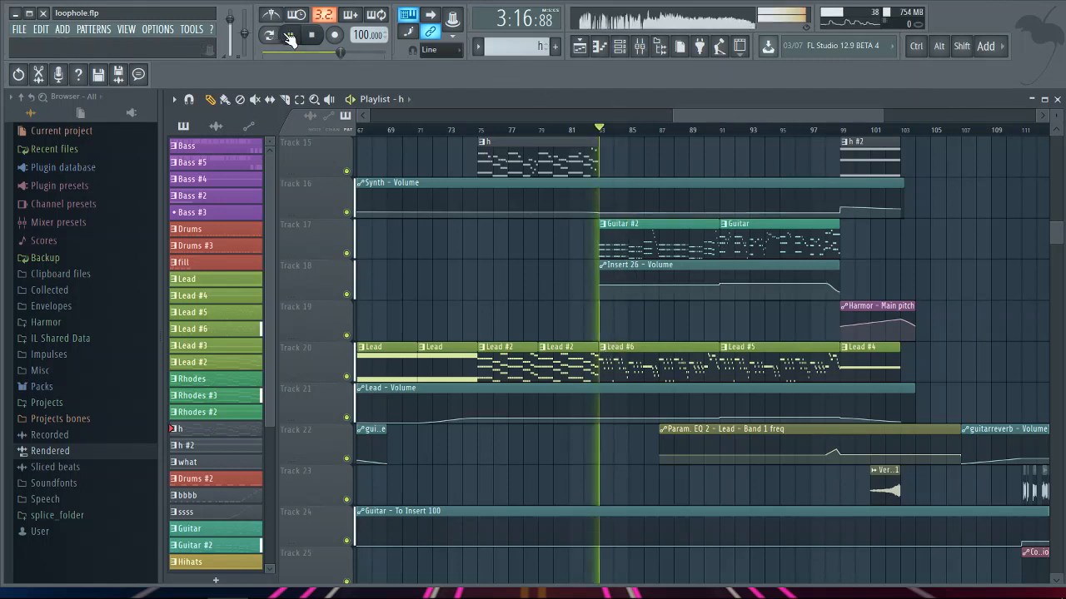
pyautogui.click(620, 47)
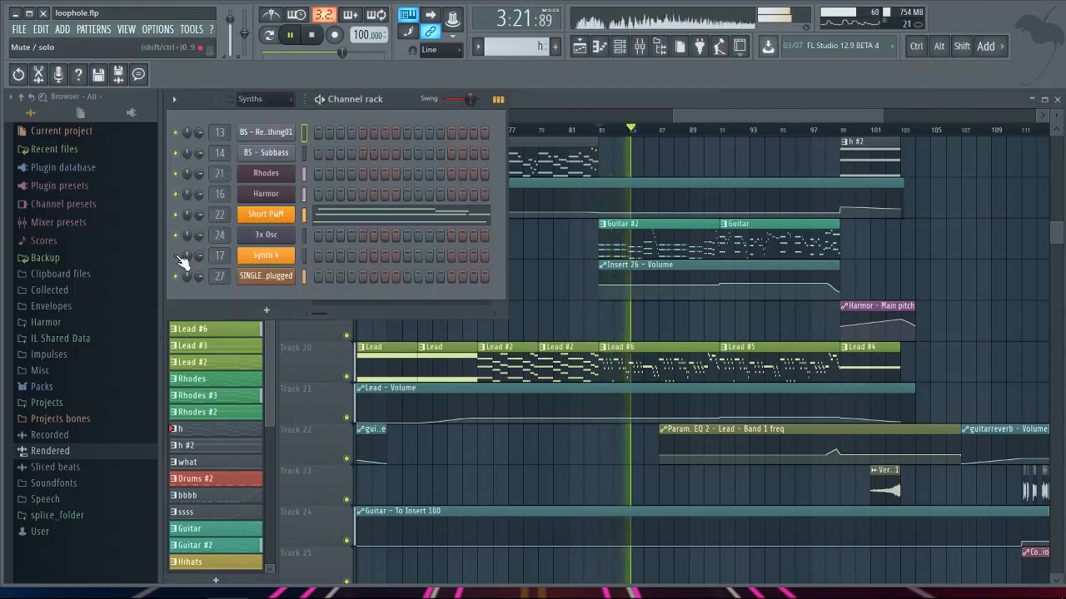
pyautogui.press('space')
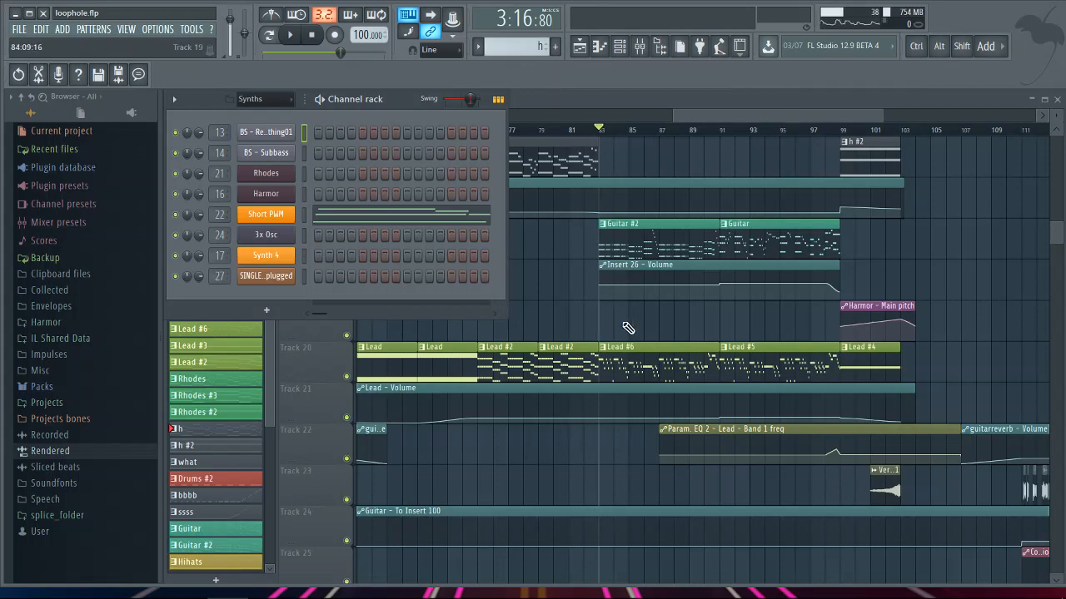
pyautogui.press('F6')
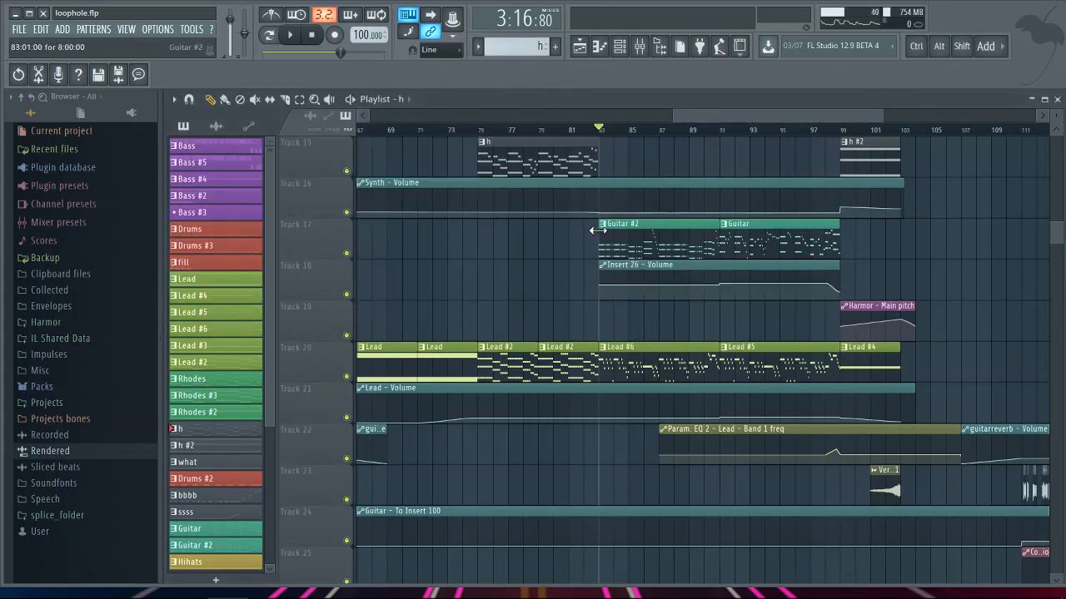
# Step: Examine the tracks across the drum break section, placing the playback position near bar 97 and back at bar 83
pyautogui.scroll(13, 597, 229)
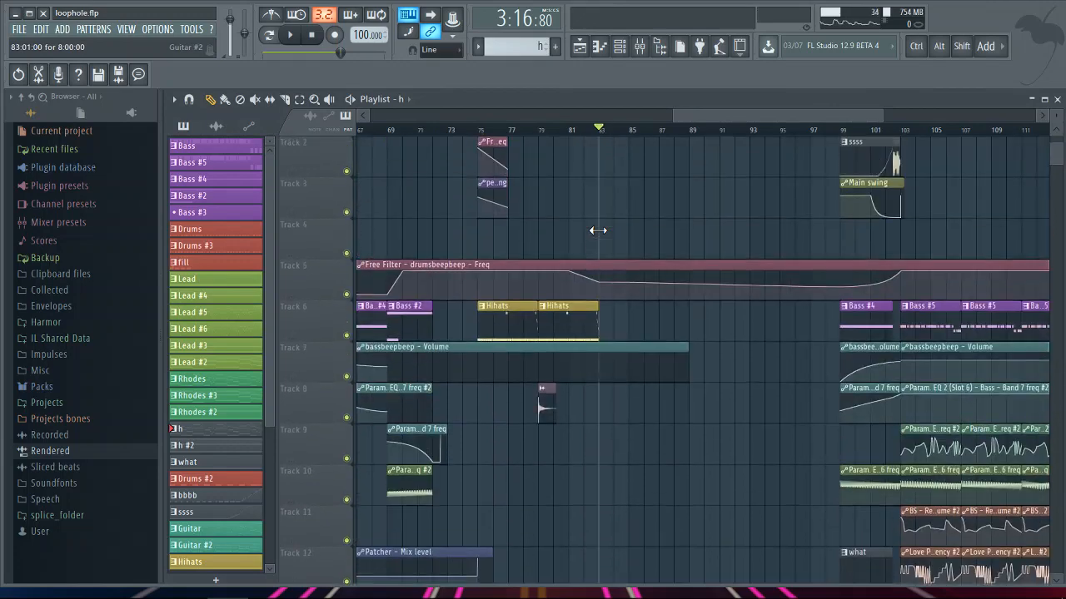
pyautogui.scroll(1, 597, 229)
pyautogui.scroll(-4, 677, 277)
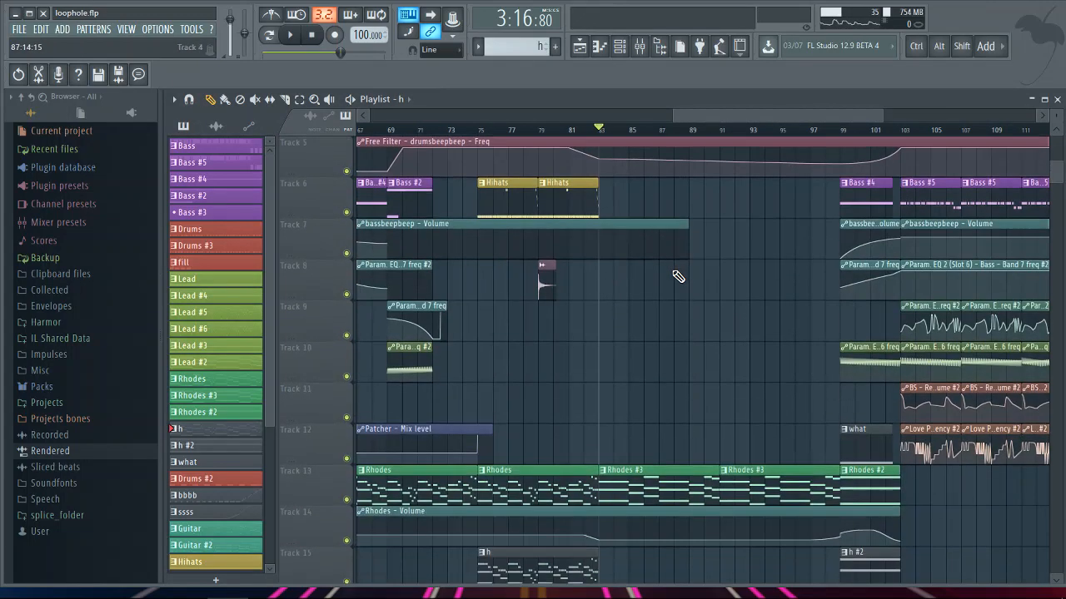
pyautogui.scroll(-8, 678, 277)
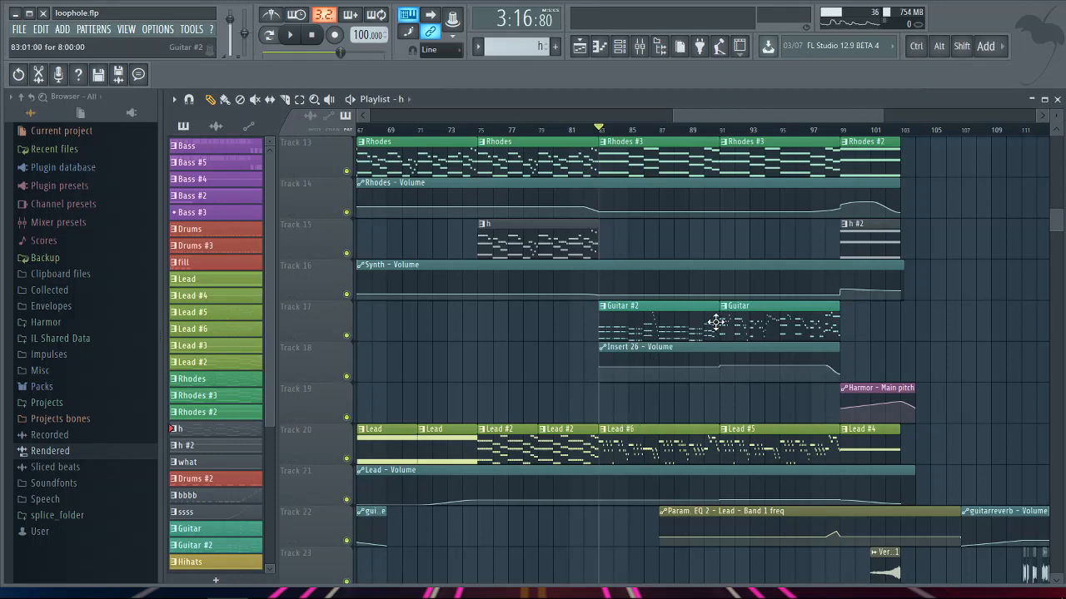
pyautogui.click(812, 129)
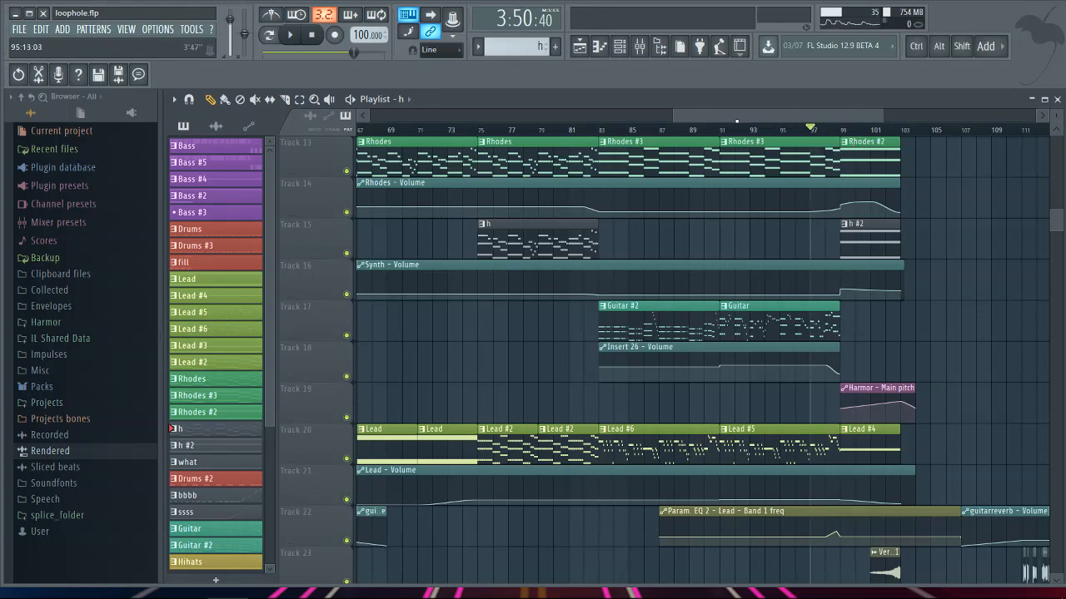
pyautogui.click(604, 131)
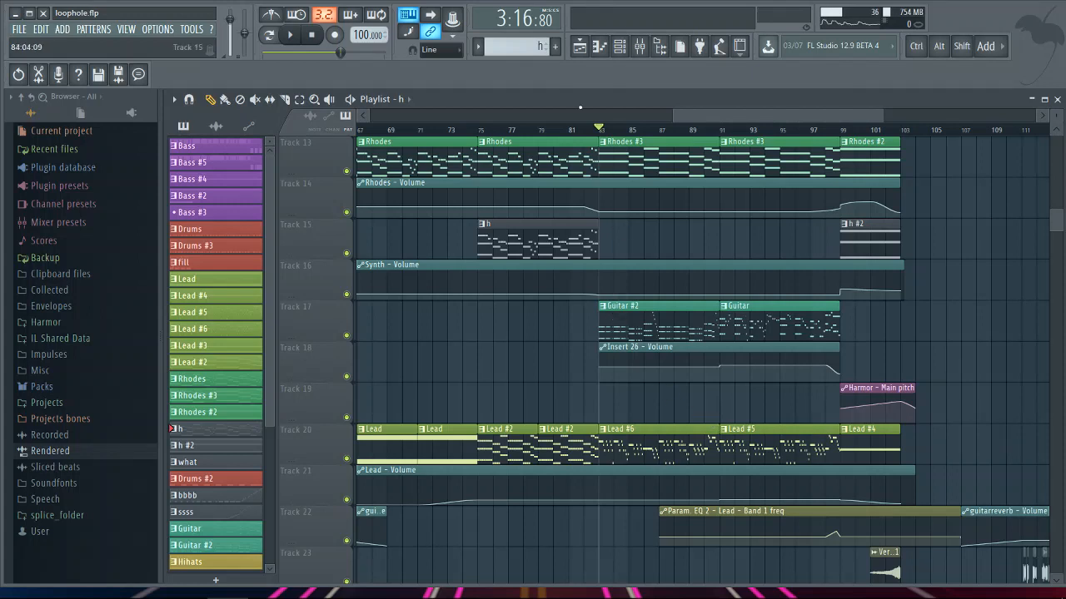
# Step: Open the Guitar #2 pattern's SINGLE Unplugged notes in the piano roll, play the pattern, and stop
pyautogui.click(621, 49)
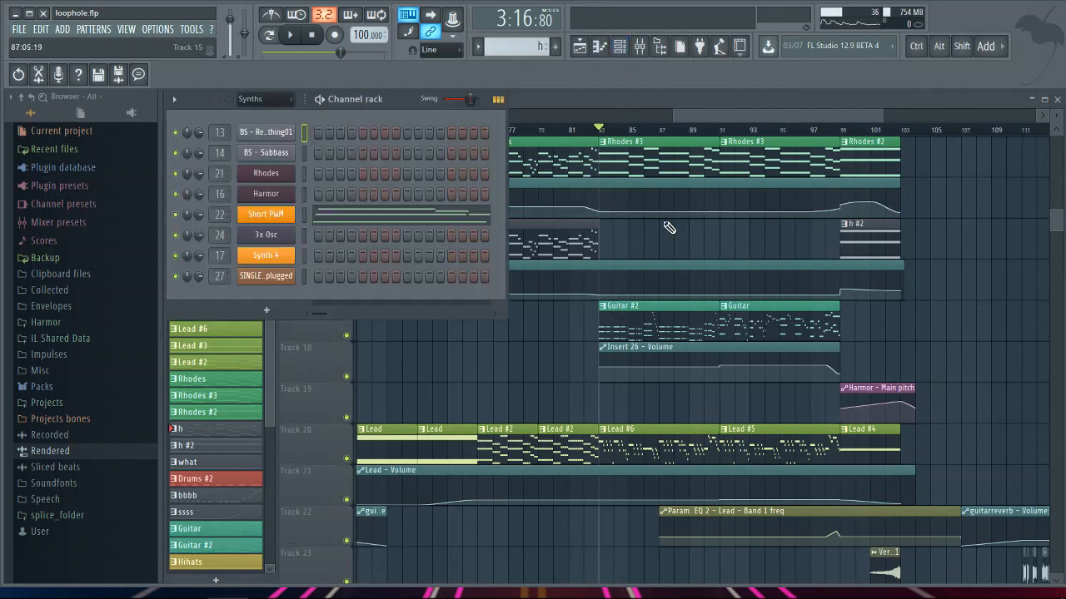
pyautogui.click(605, 310)
pyautogui.click(616, 328)
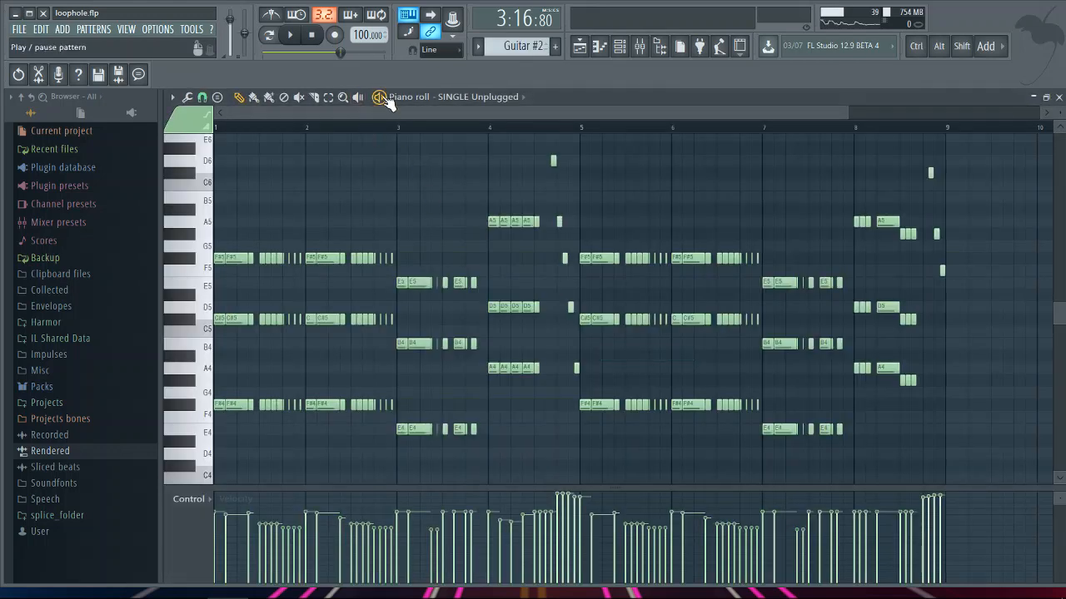
pyautogui.press('space')
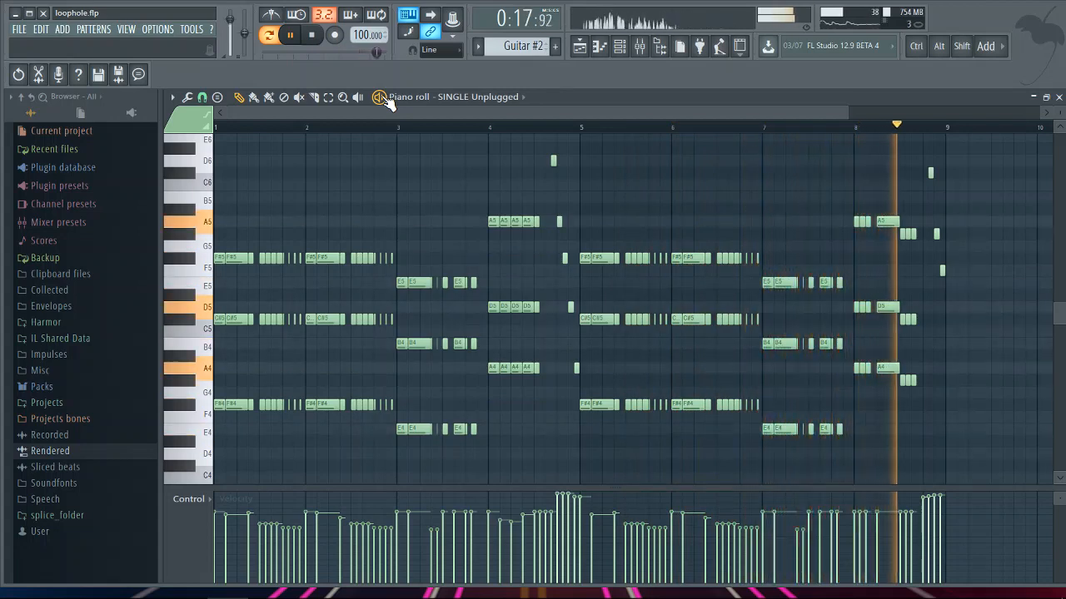
pyautogui.press('space')
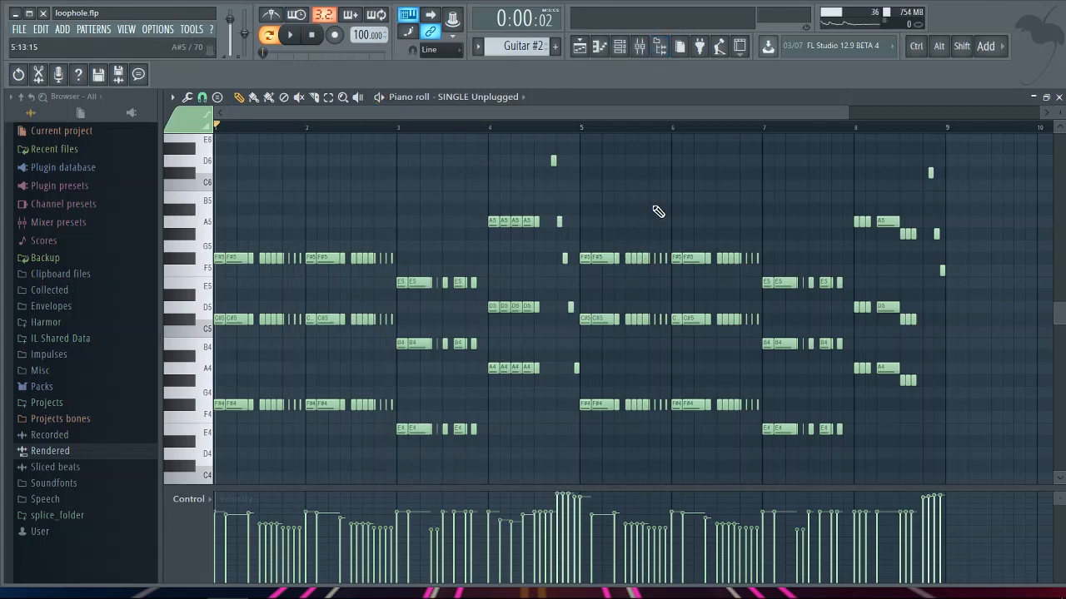
# Step: Examine Insert 27's effects and its Fruity Convolver equalizer in the mixer, close them, and return to the playlist
pyautogui.click(639, 48)
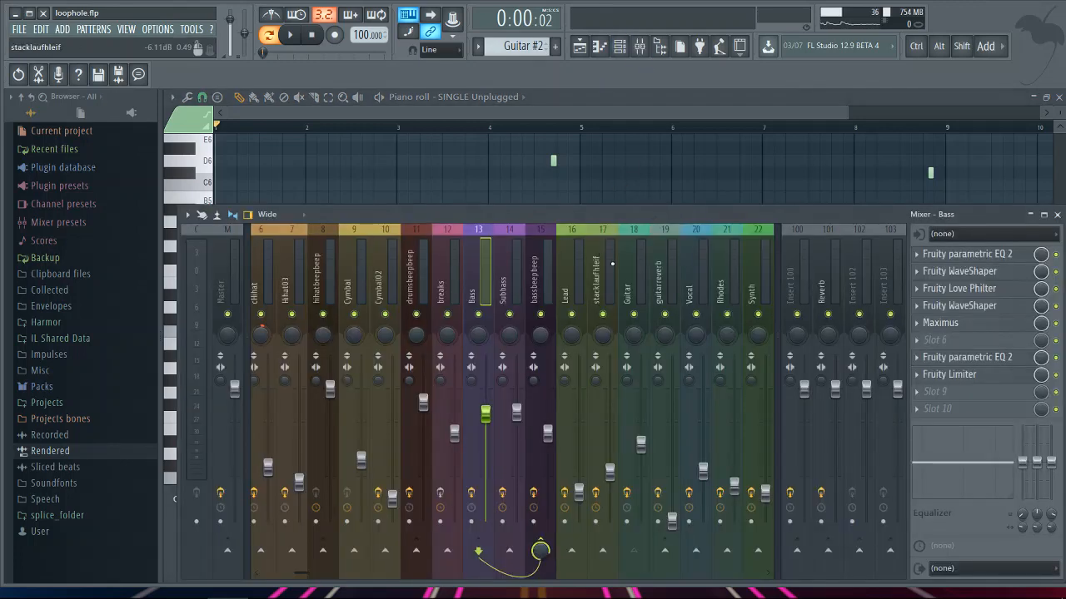
pyautogui.press('space')
pyautogui.moveTo(301, 573); pyautogui.dragTo(351, 573)
pyautogui.press('space')
pyautogui.click(641, 273)
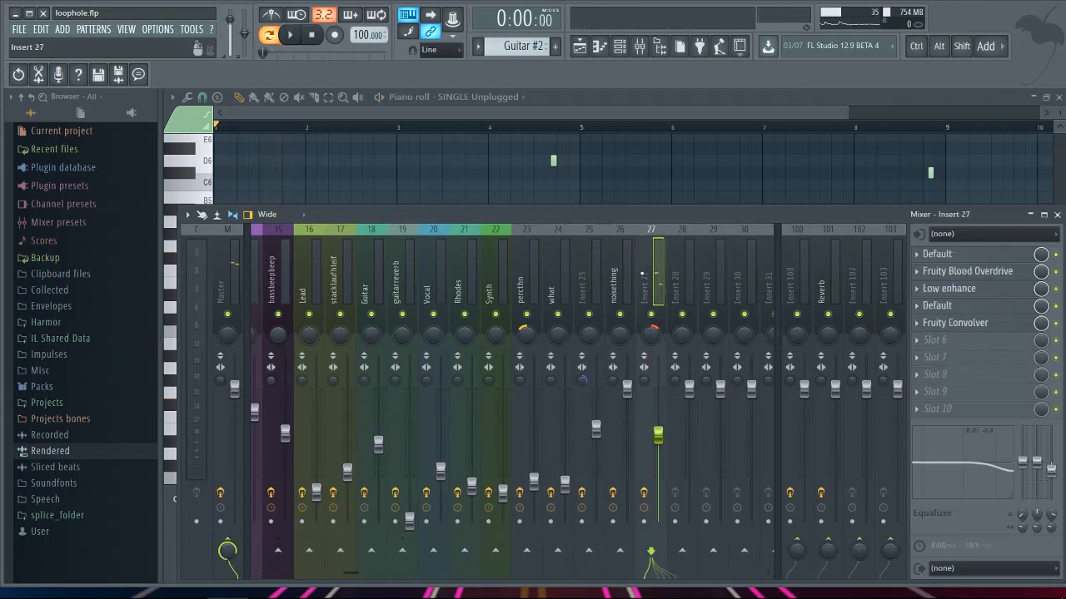
pyautogui.click(957, 323)
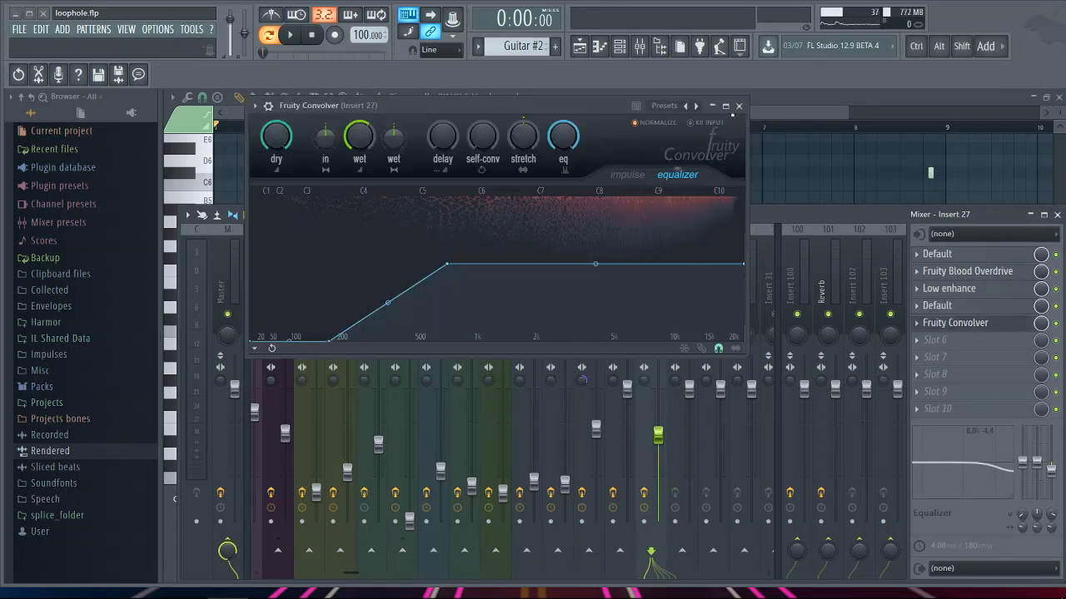
pyautogui.click(740, 106)
pyautogui.press('F9')
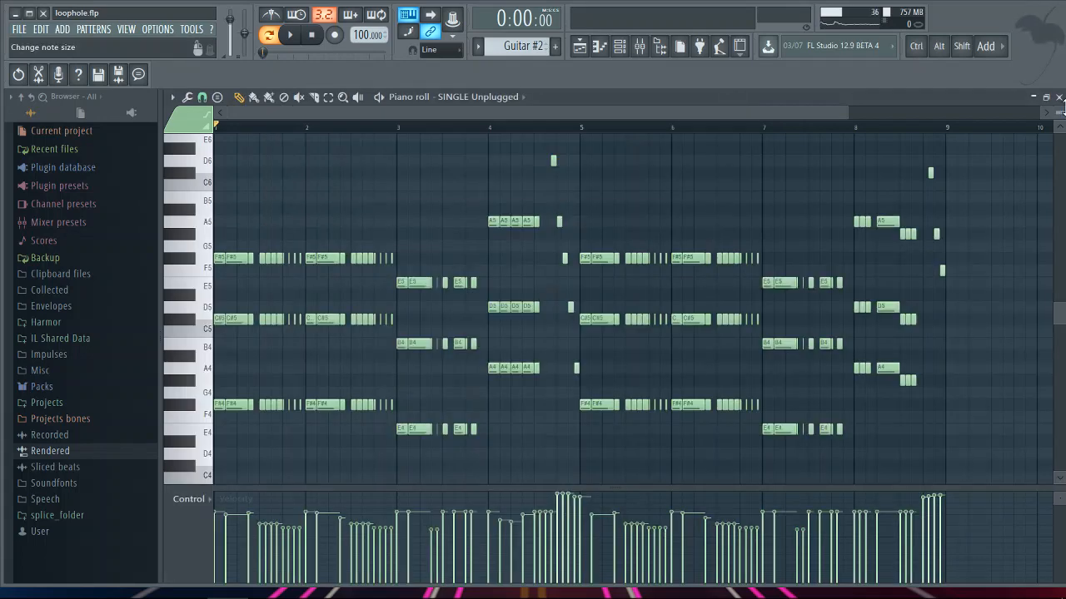
pyautogui.click(1058, 96)
pyautogui.press('F5')
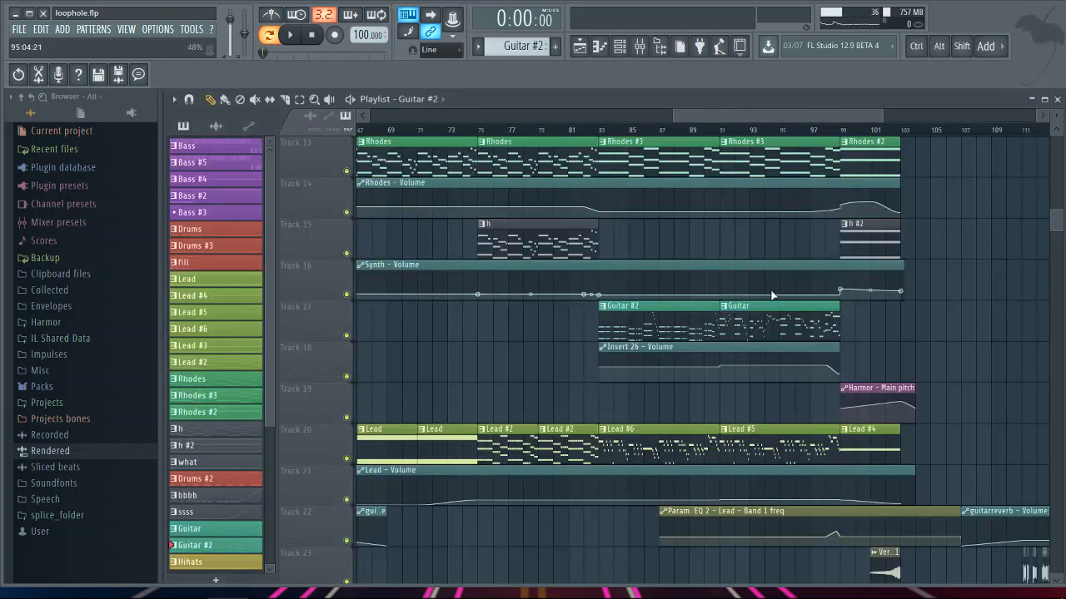
# Step: Open the Guitar pattern at bar 91 in the piano roll, play it, stop, and close the piano roll and channel rack
pyautogui.click(726, 306)
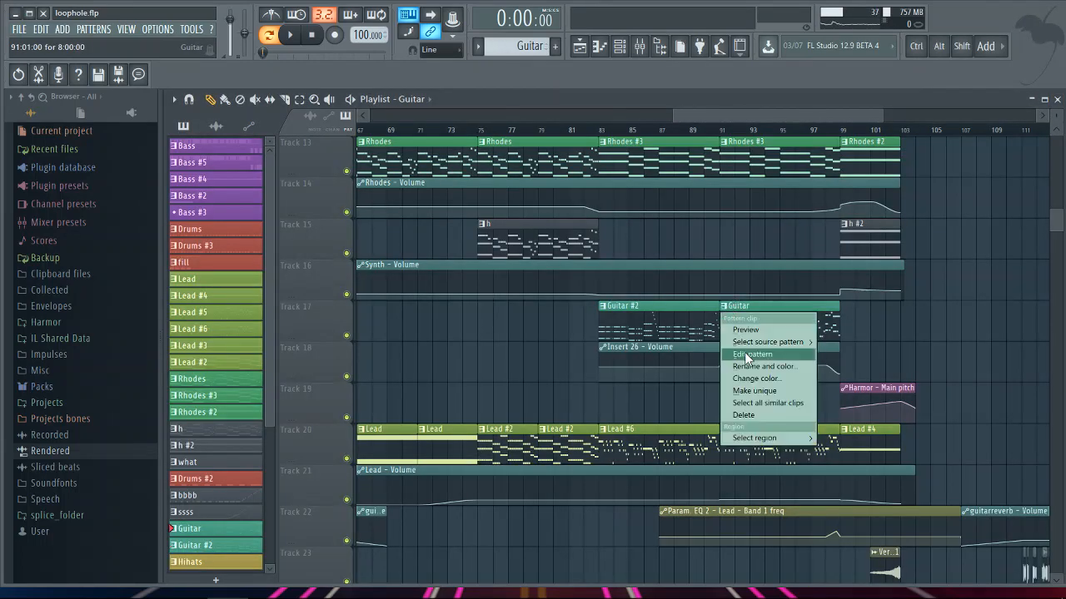
pyautogui.click(746, 356)
pyautogui.press('space')
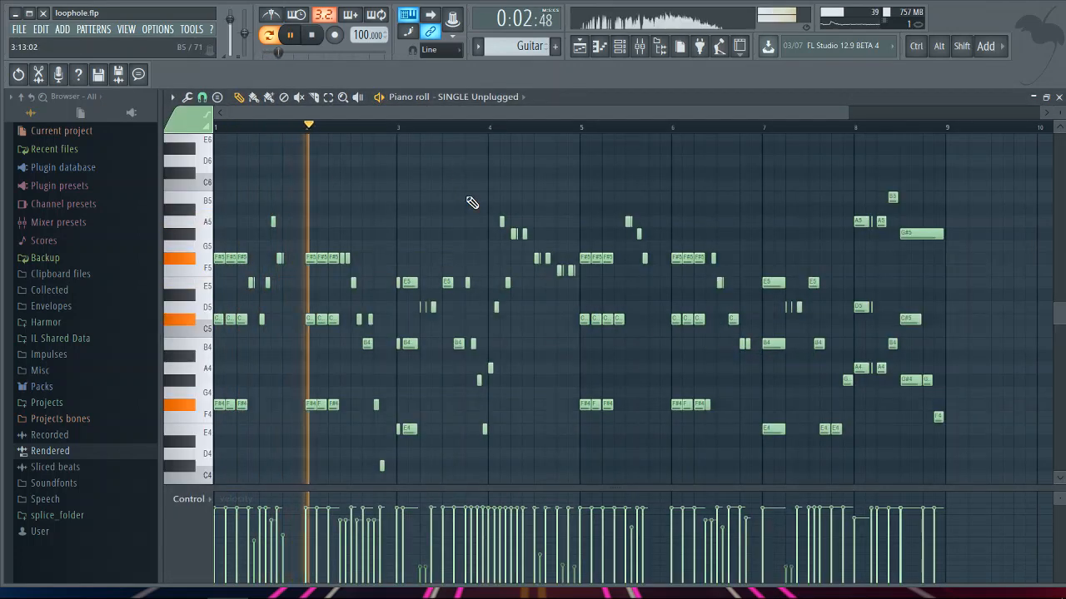
pyautogui.scroll(-2, 471, 202)
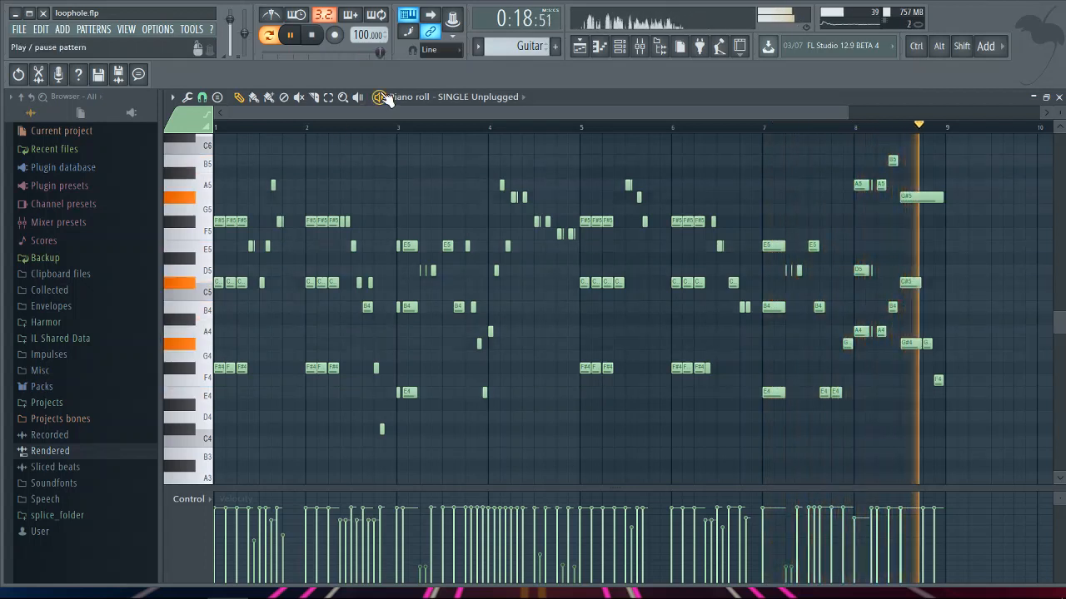
pyautogui.press('space')
pyautogui.click(1059, 97)
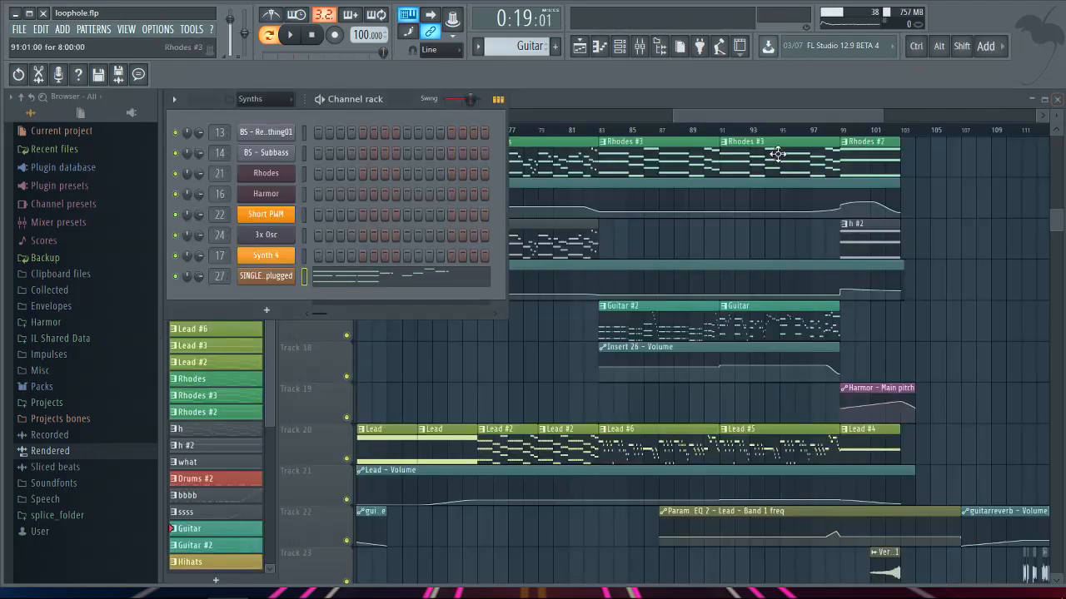
pyautogui.press('F6')
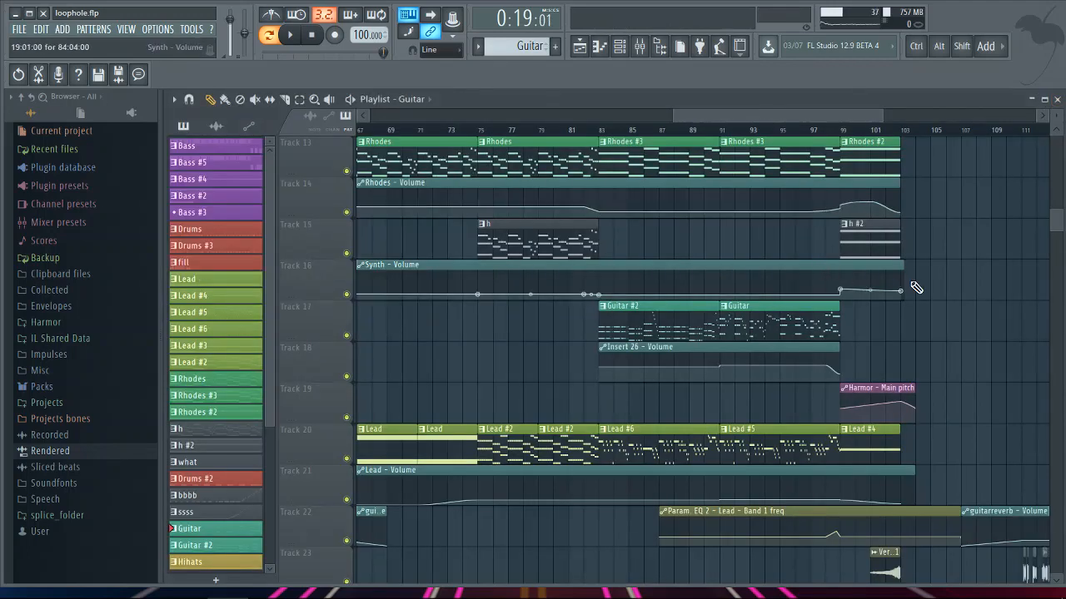
# Step: Play the final section from bar 103, muting Track 1 and unmuting it during playback, and stop
pyautogui.scroll(10, 932, 285)
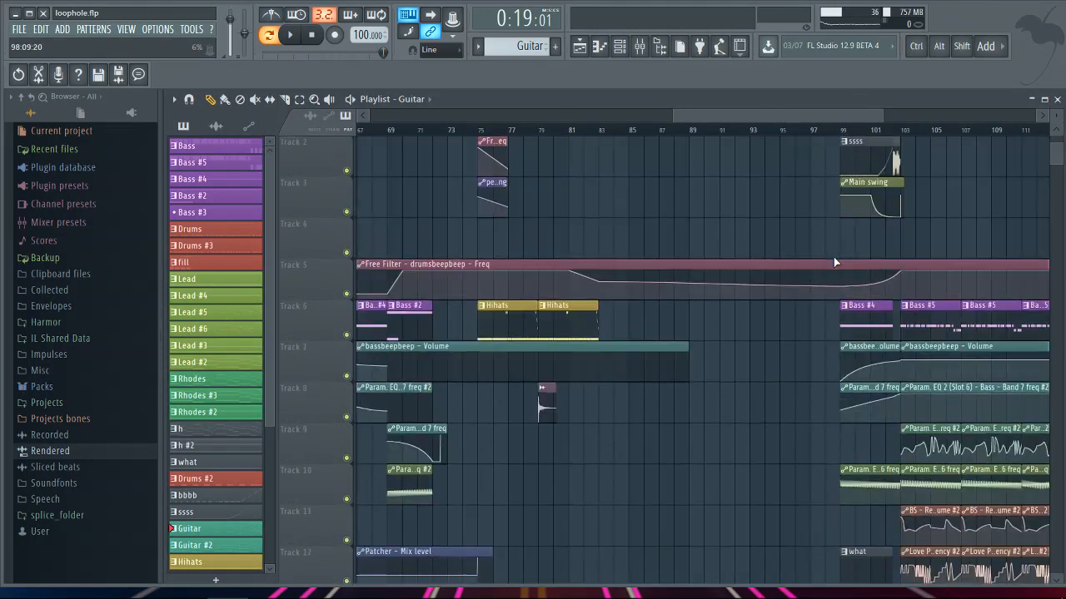
pyautogui.scroll(1, 835, 263)
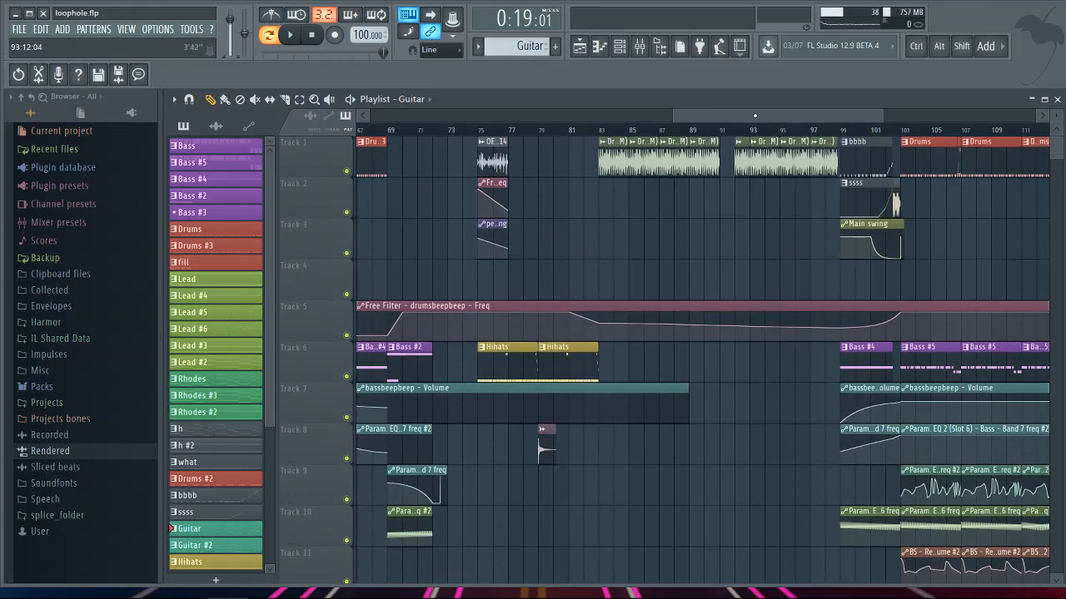
pyautogui.moveTo(755, 116); pyautogui.dragTo(842, 116)
pyautogui.scroll(-2, 687, 247)
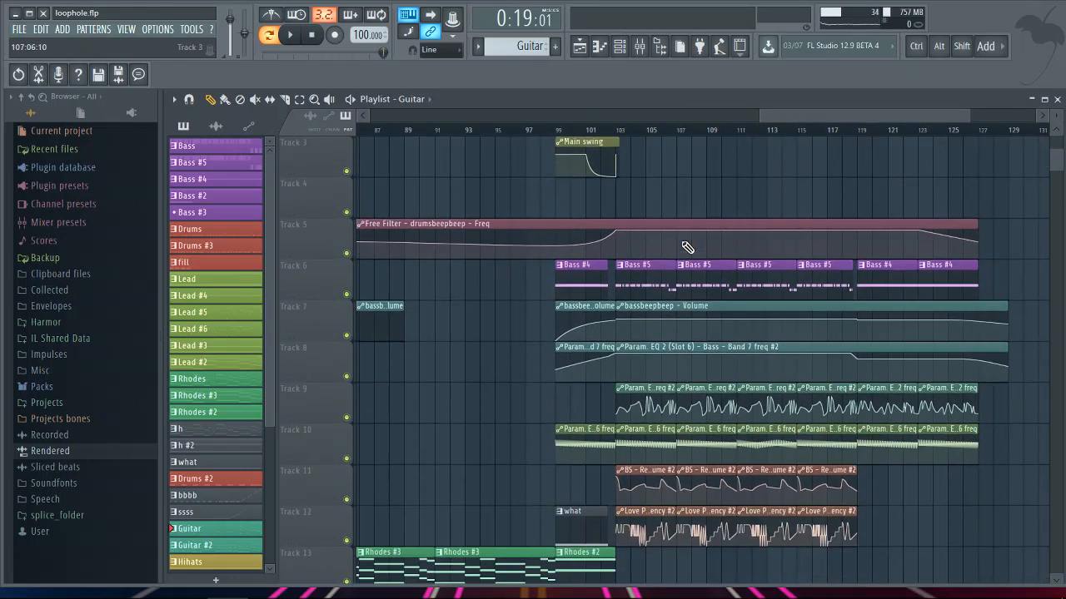
pyautogui.scroll(2, 638, 235)
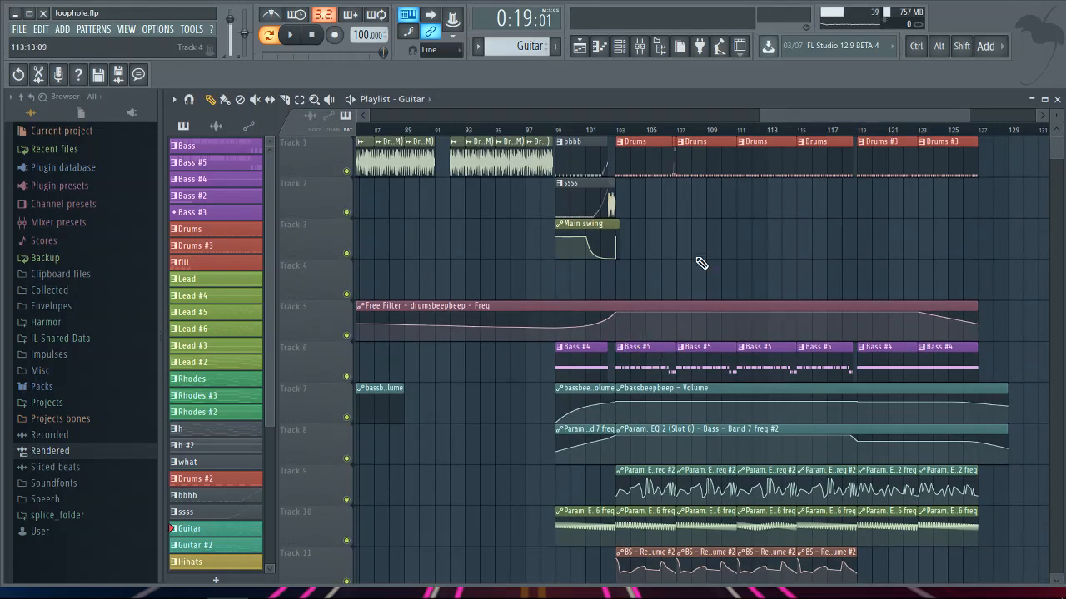
pyautogui.click(626, 132)
pyautogui.press('space')
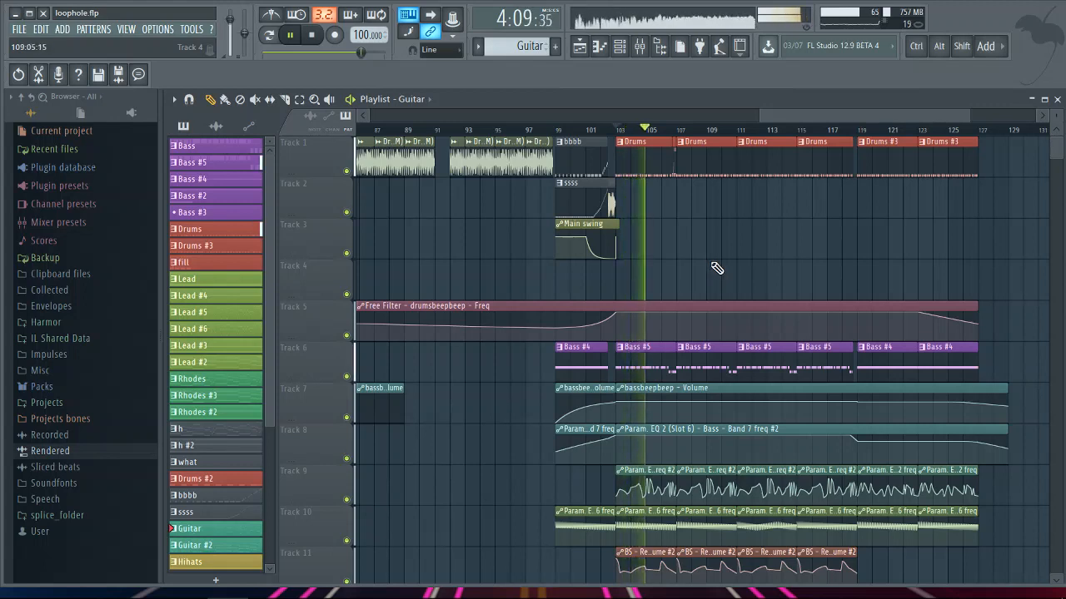
pyautogui.click(348, 170)
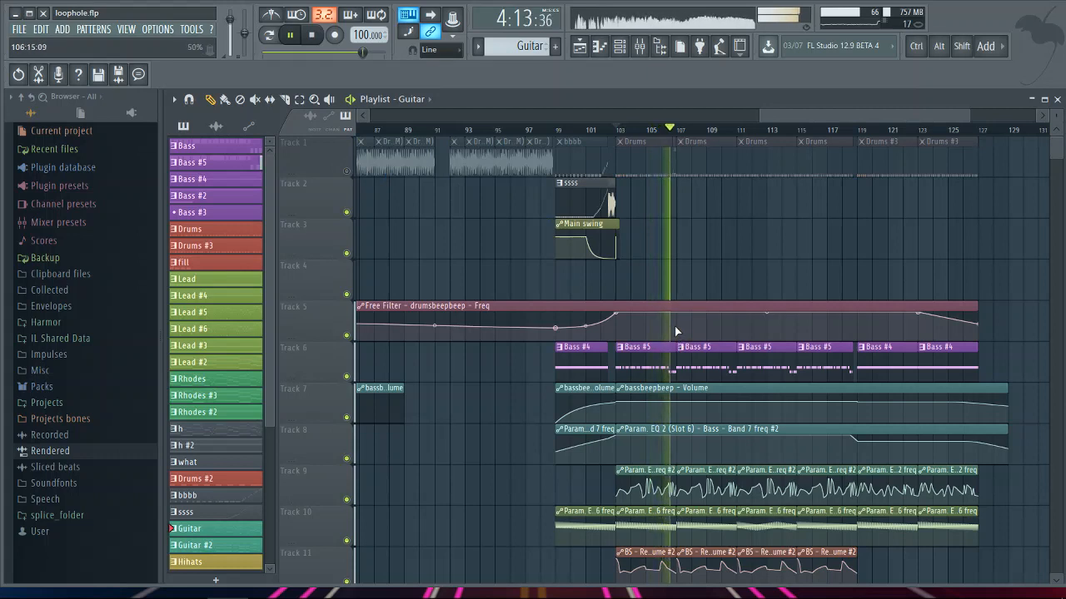
pyautogui.click(348, 172)
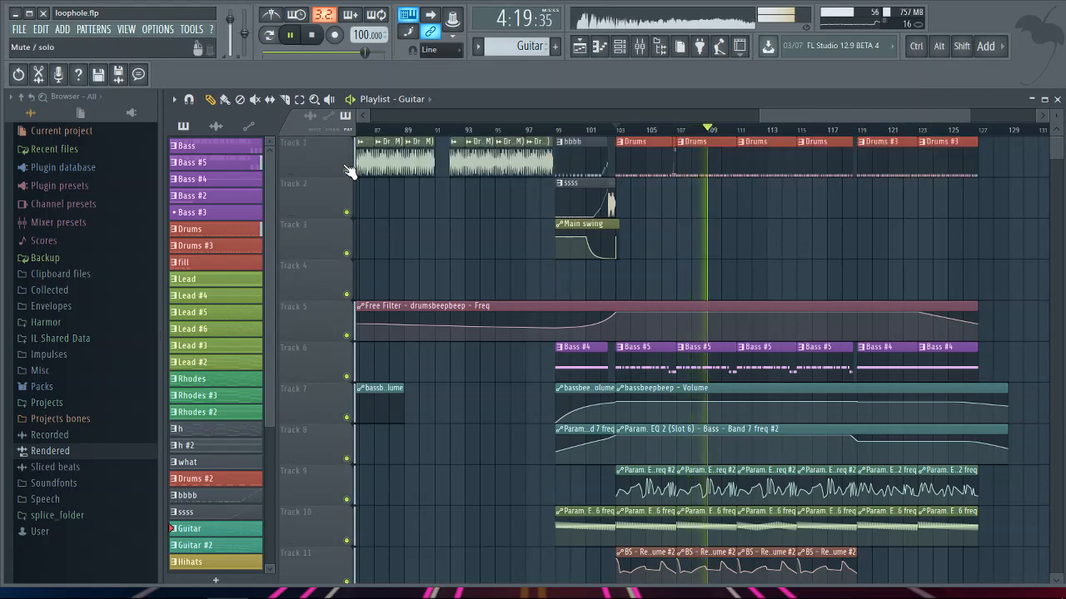
pyautogui.press('space')
# Step: Play the transition from about bar 96, where the Master pitch automation on Track 34 begins, and stop just past bar 99
pyautogui.scroll(-2, 766, 291)
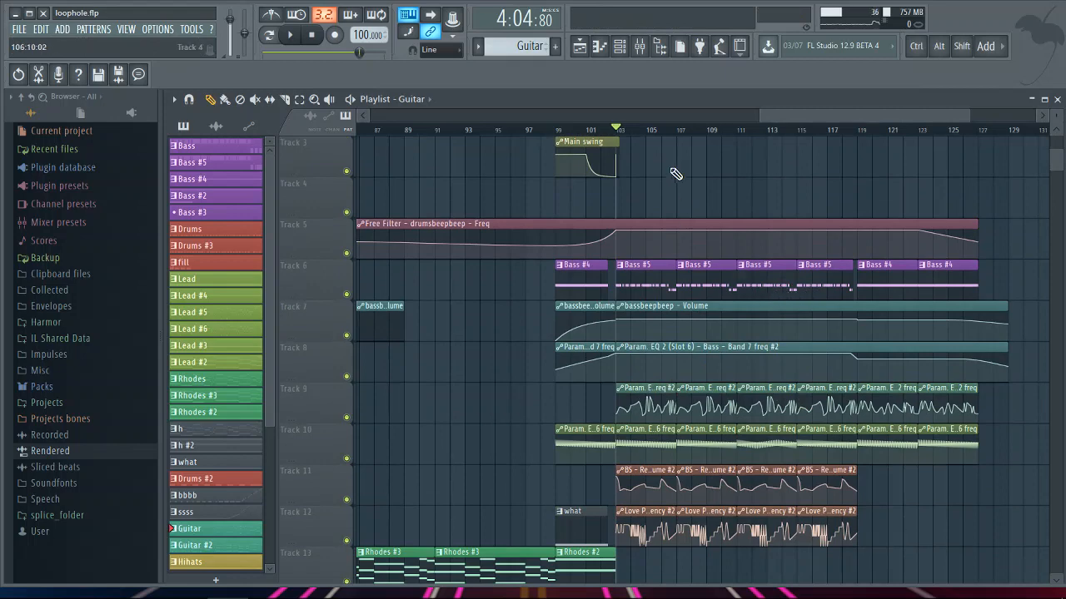
pyautogui.scroll(-16, 713, 220)
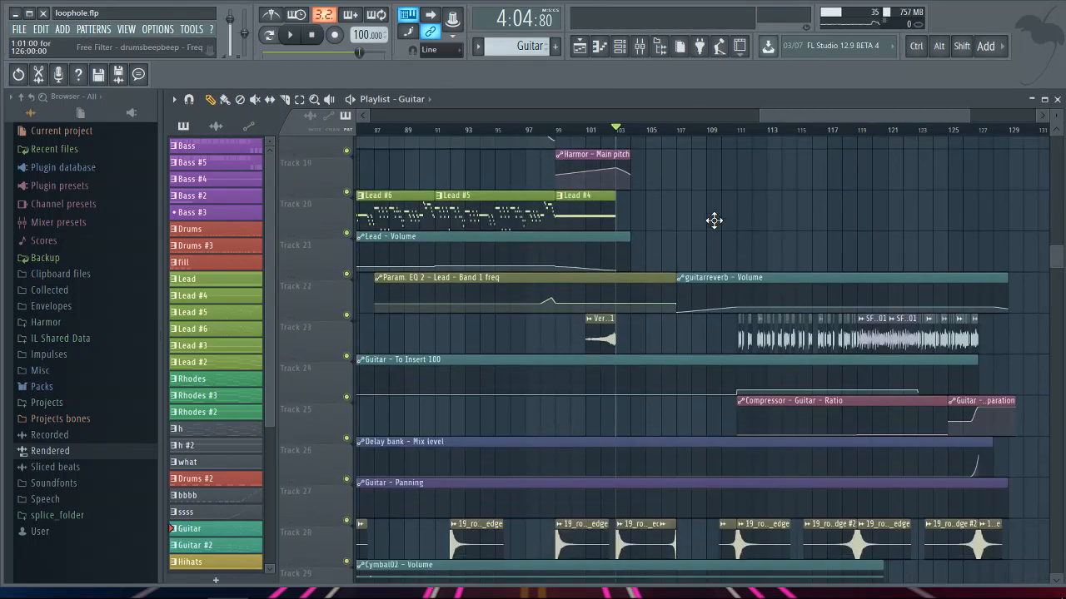
pyautogui.scroll(-5, 713, 221)
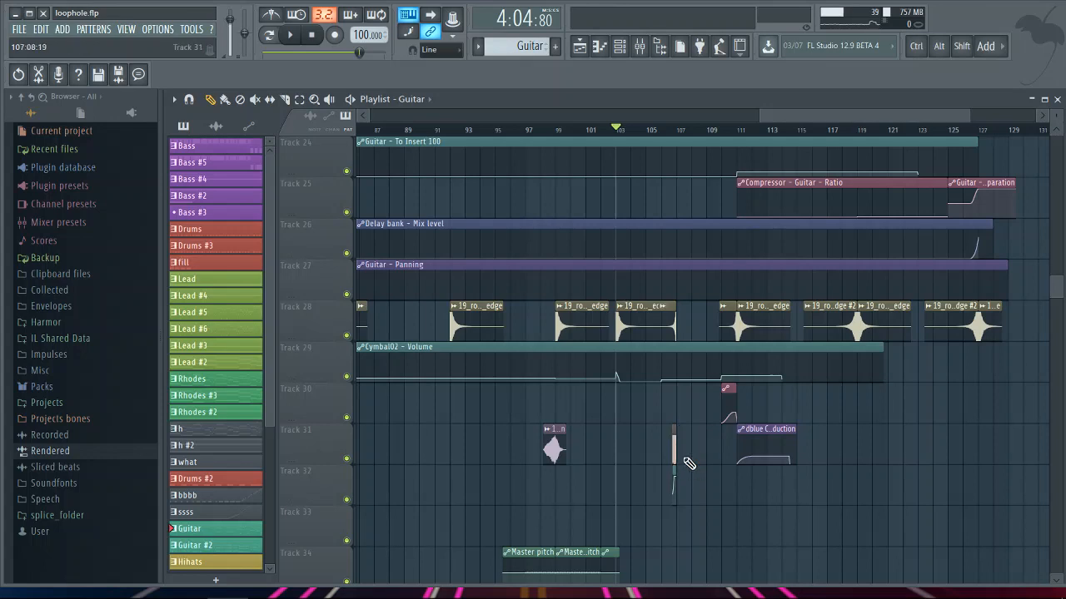
pyautogui.scroll(-3, 713, 439)
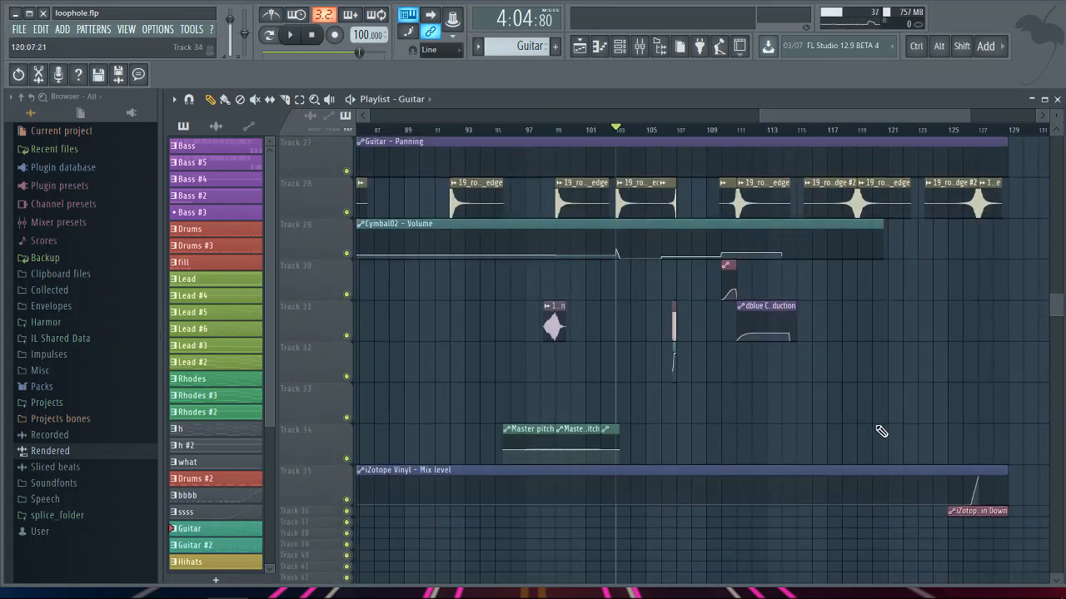
pyautogui.click(557, 130)
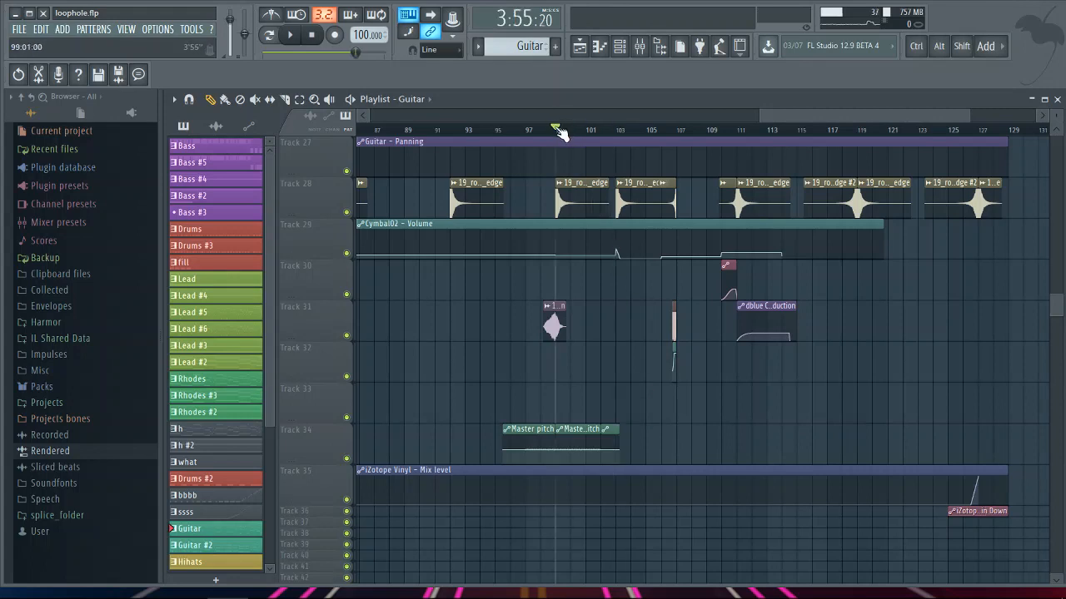
pyautogui.click(514, 130)
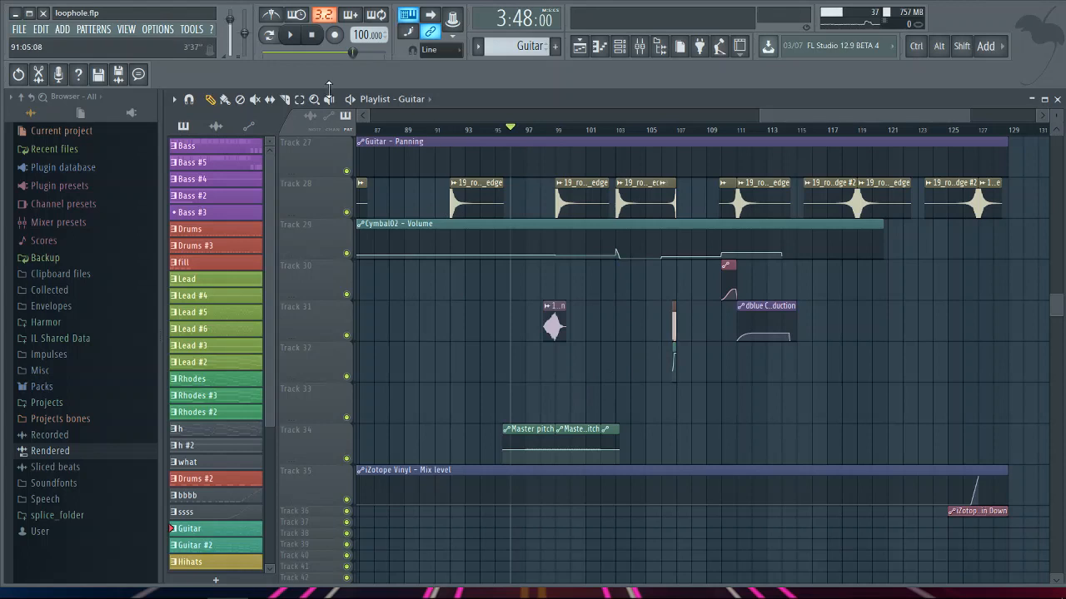
pyautogui.click(351, 99)
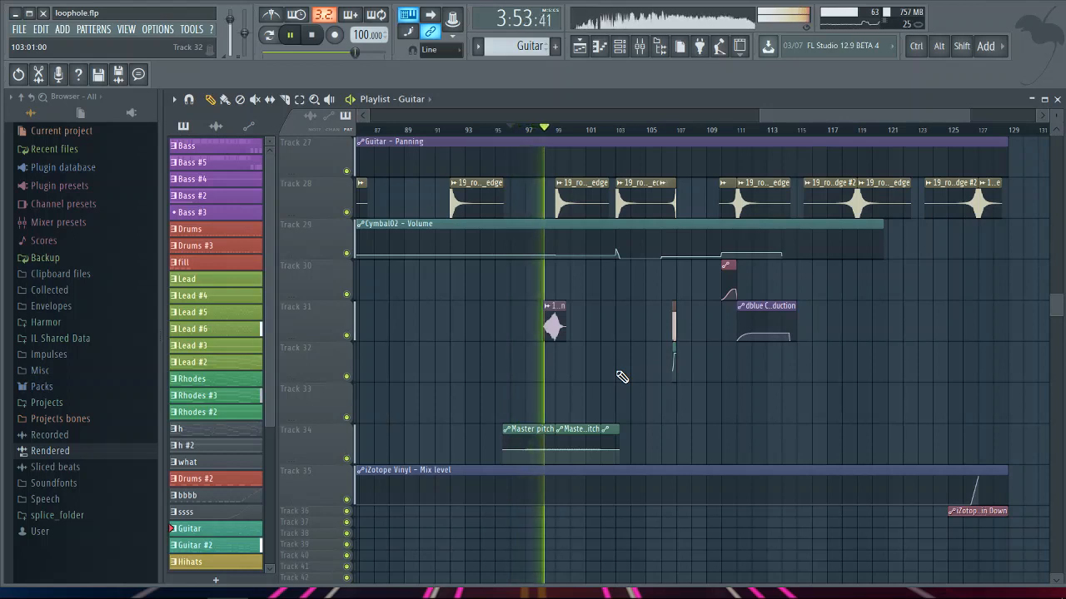
pyautogui.click(351, 99)
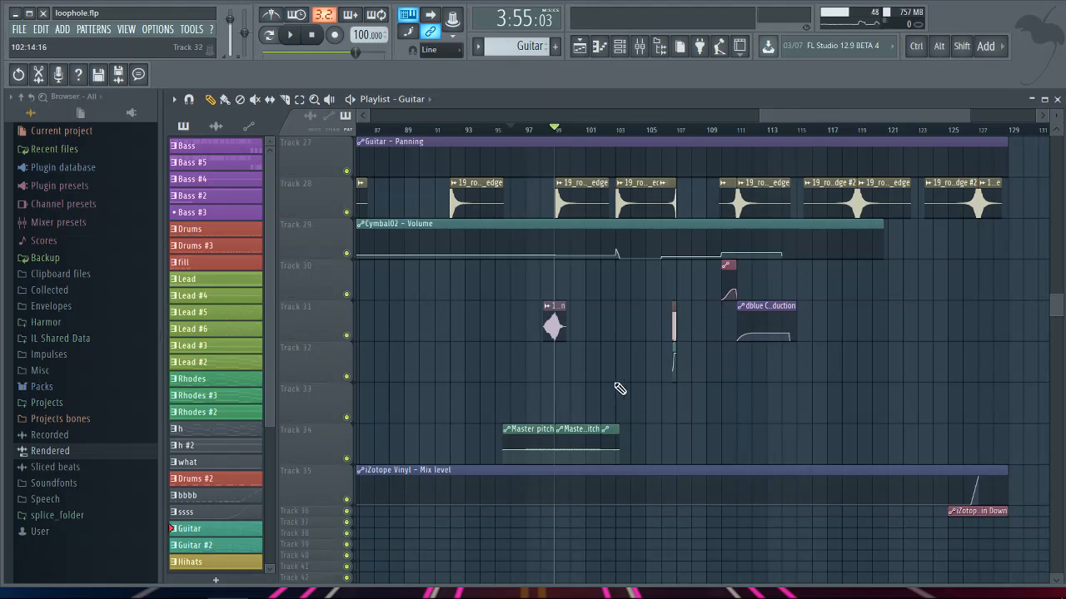
# Step: Play the song's ending from about bar 125 while examining the guitar, Delay bank and iZotope Vinyl automation clips, and stop after bar 127
pyautogui.scroll(6, 711, 357)
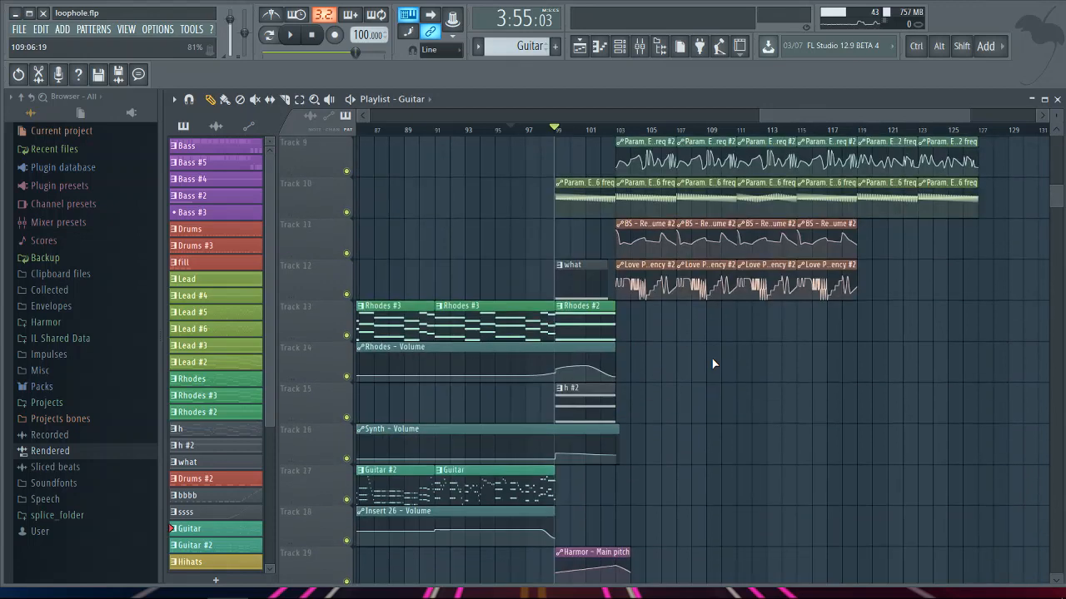
pyautogui.scroll(3, 711, 364)
pyautogui.moveTo(816, 111); pyautogui.dragTo(868, 111)
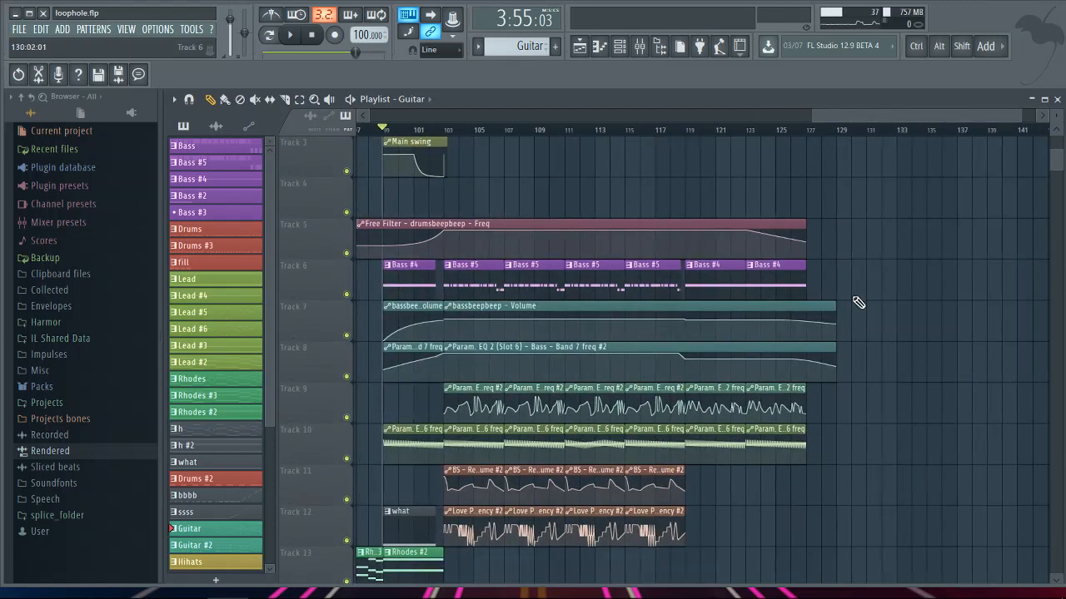
pyautogui.scroll(-1, 858, 302)
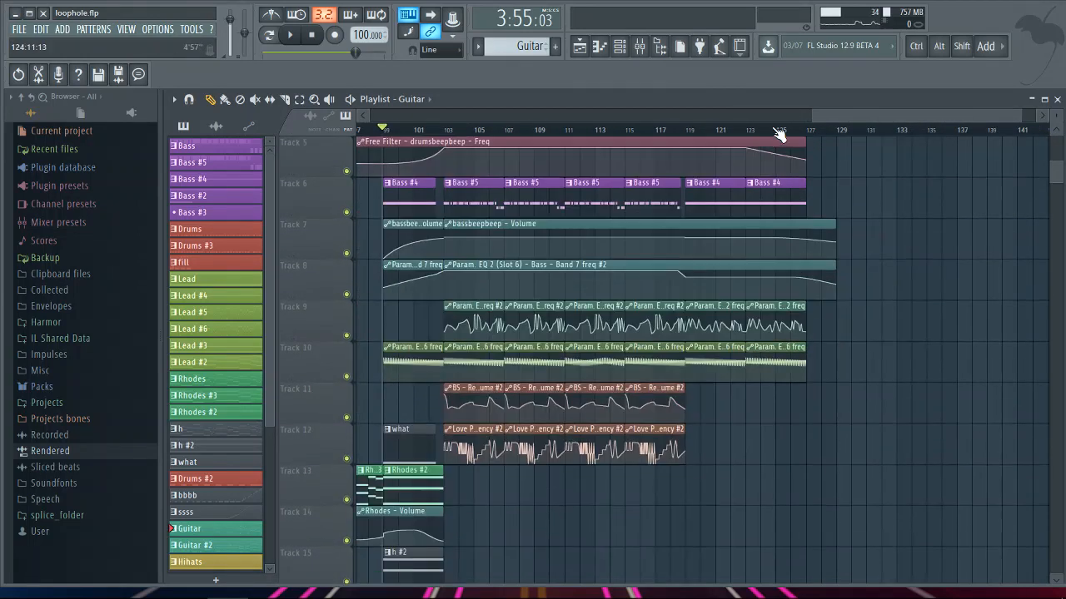
pyautogui.scroll(-1, 870, 270)
pyautogui.scroll(-2, 870, 271)
pyautogui.press('space')
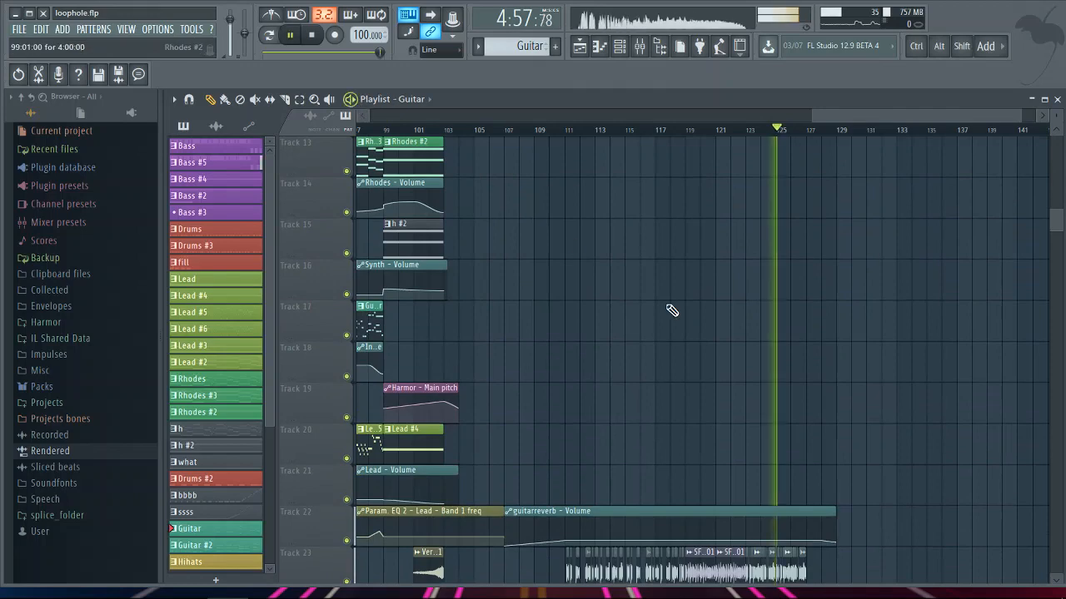
pyautogui.scroll(-1, 756, 352)
pyautogui.scroll(-3, 756, 352)
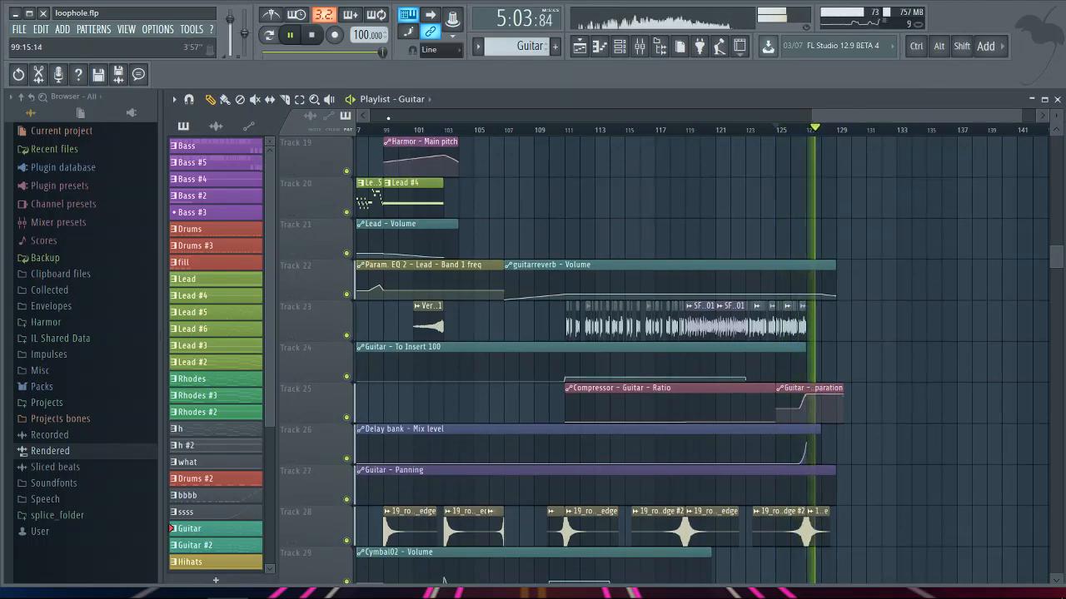
pyautogui.scroll(-1, 634, 295)
pyautogui.scroll(-7, 634, 295)
pyautogui.press('space')
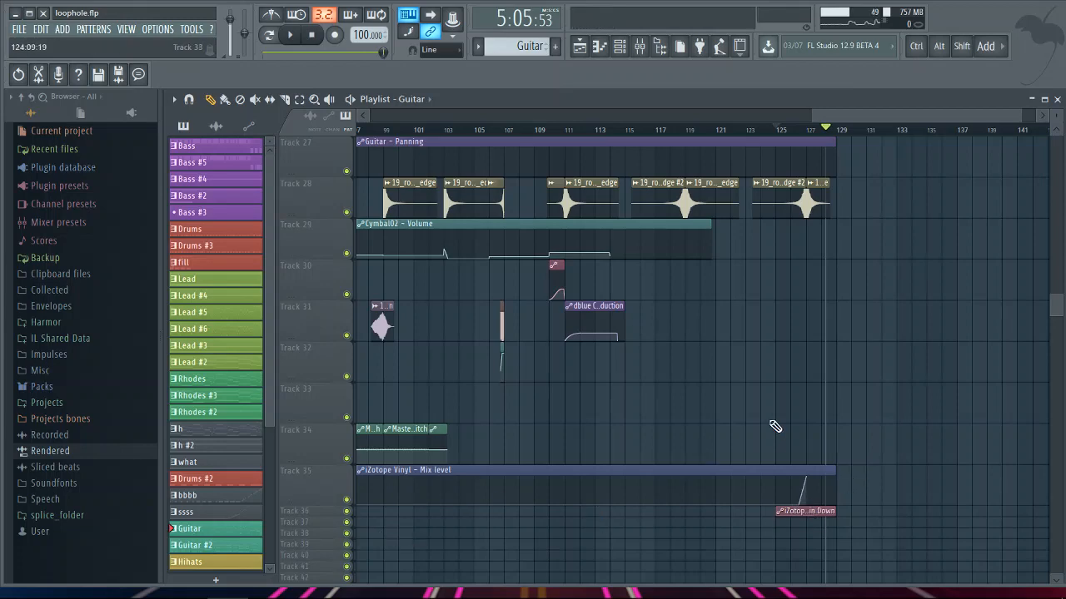
# Step: Examine the full-length arrangement from bar 1 to the end, from the bass tracks down to the iZotope Vinyl automation on Track 35
pyautogui.scroll(9, 825, 409)
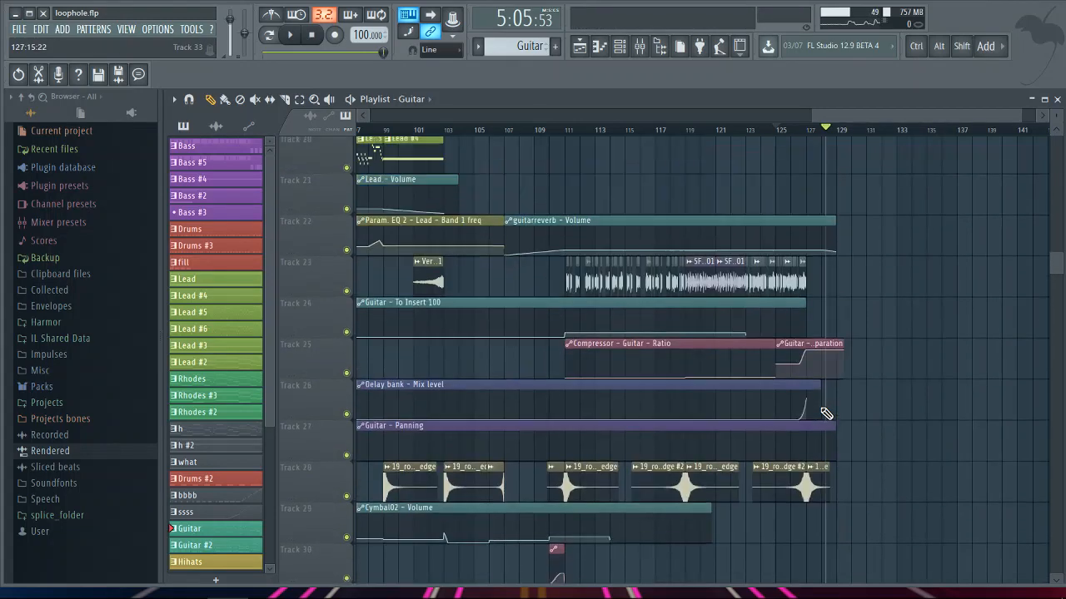
pyautogui.moveTo(810, 116); pyautogui.dragTo(370, 130)
pyautogui.scroll(-3, 550, 266)
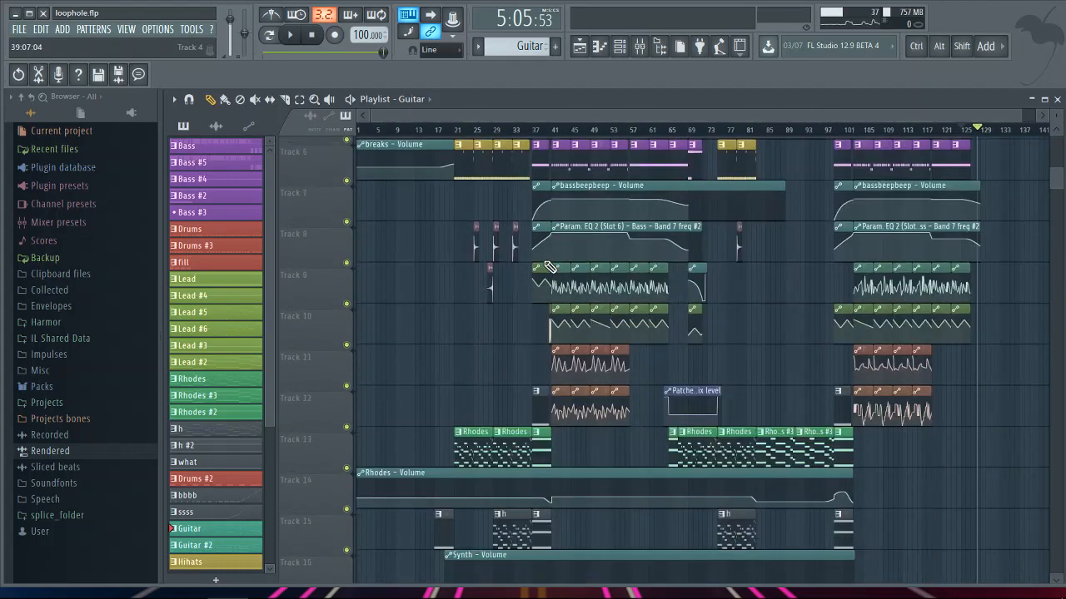
pyautogui.scroll(-4, 549, 266)
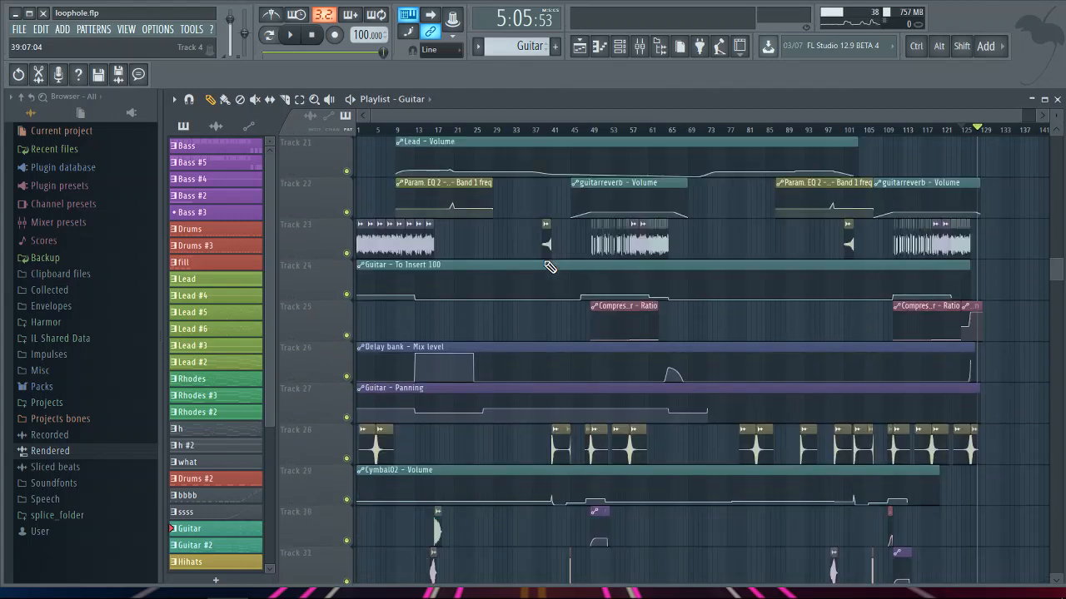
pyautogui.scroll(-1, 550, 266)
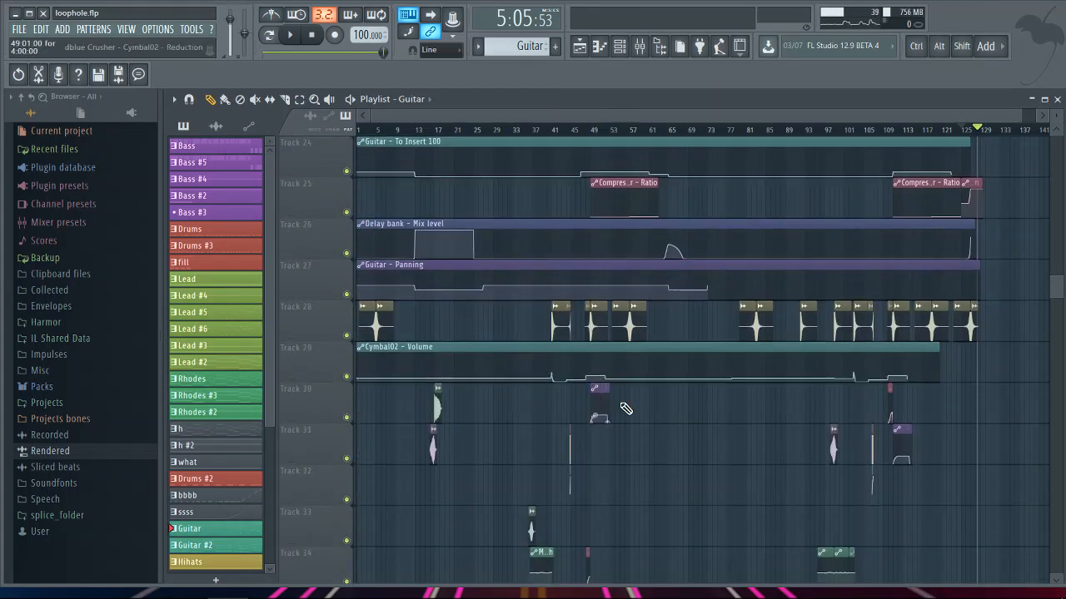
pyautogui.scroll(-1, 657, 421)
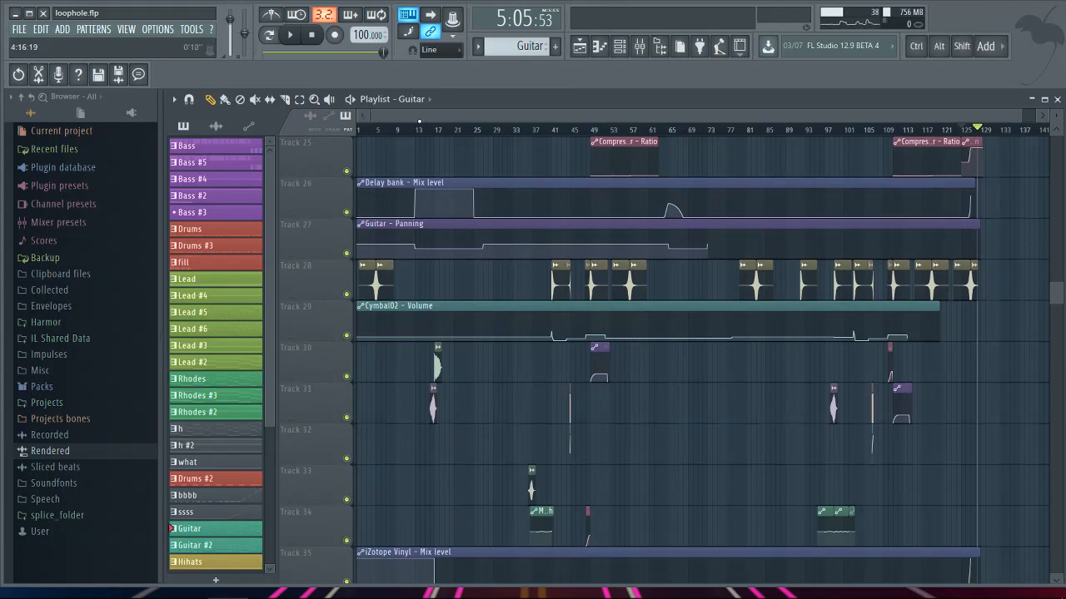
pyautogui.scroll(5, 534, 251)
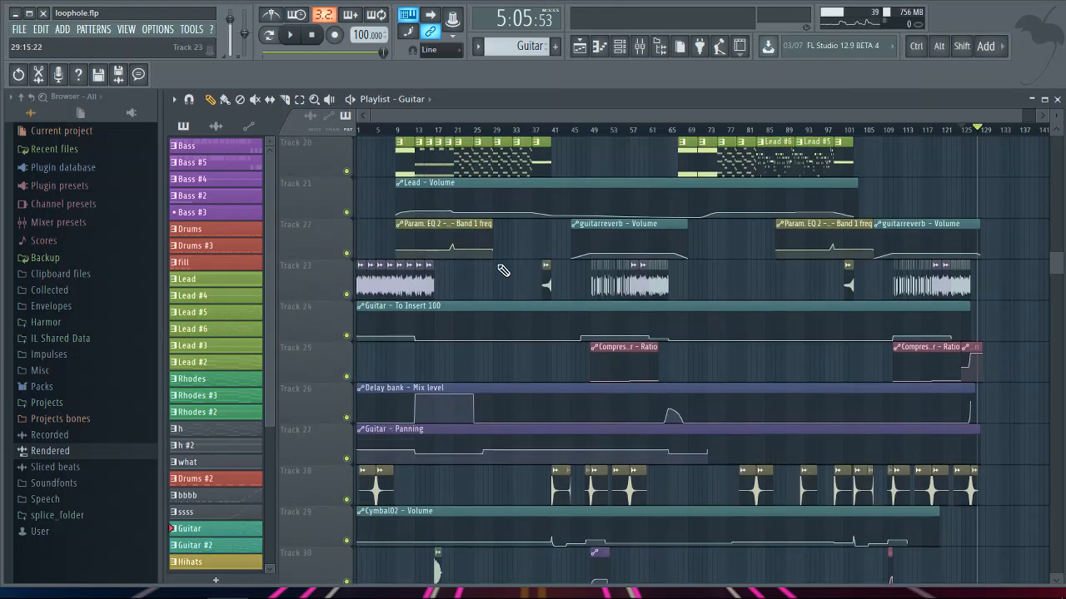